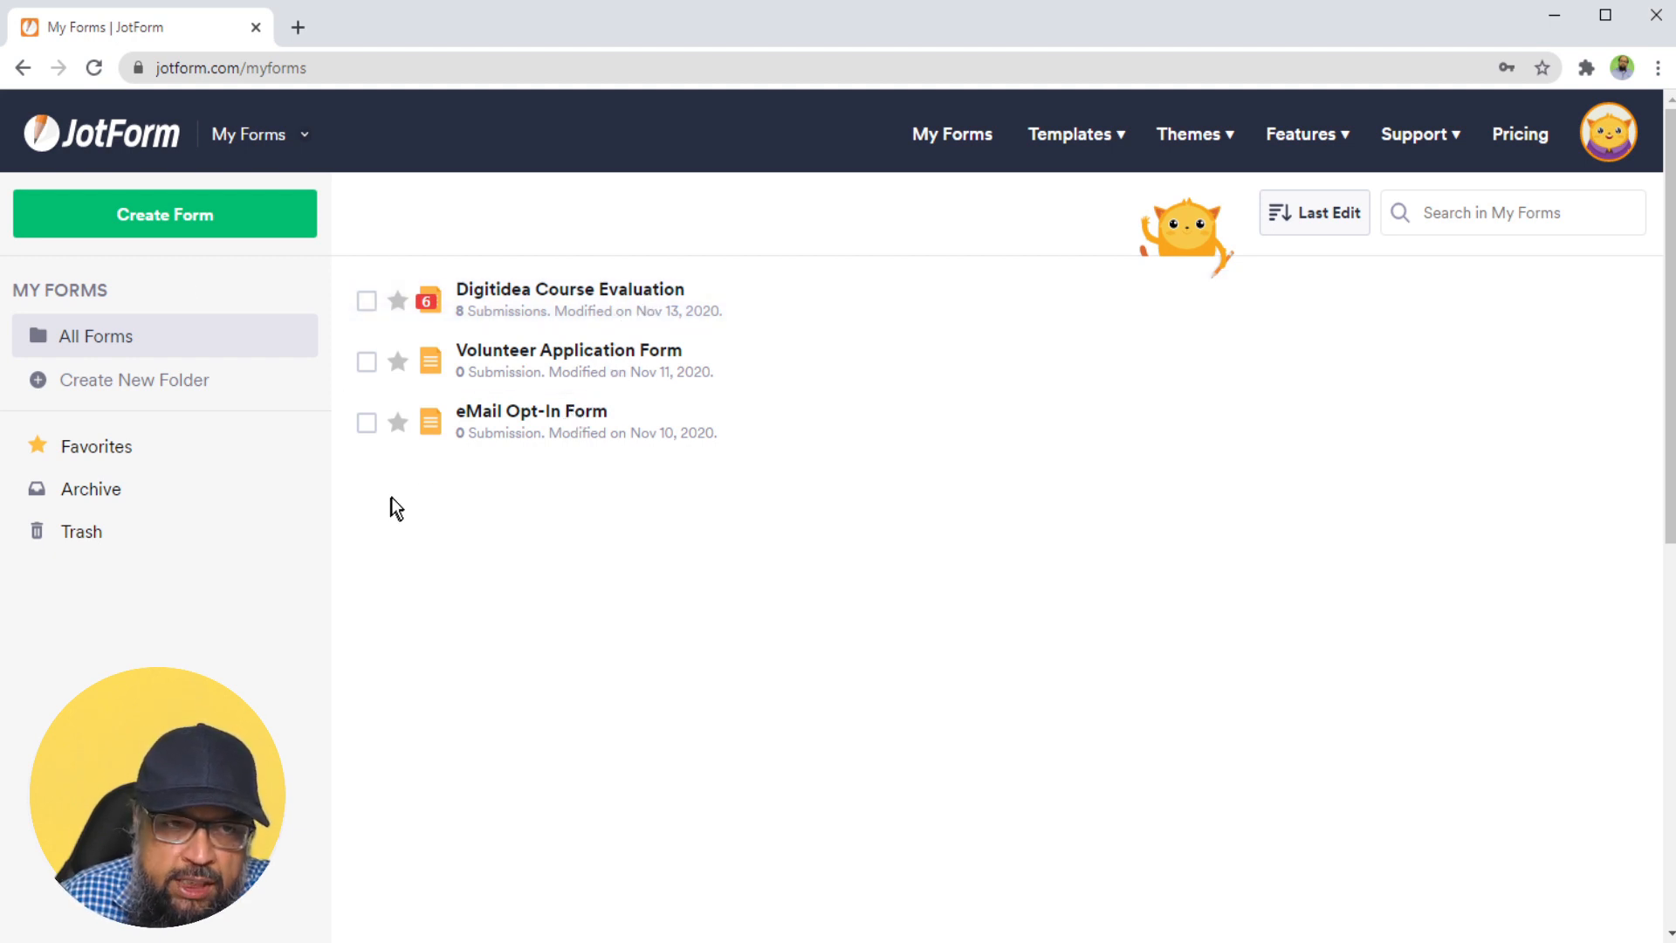
Start a new form from a template and preview Sample Course Evaluation from the Evaluation Forms category.
click(159, 225)
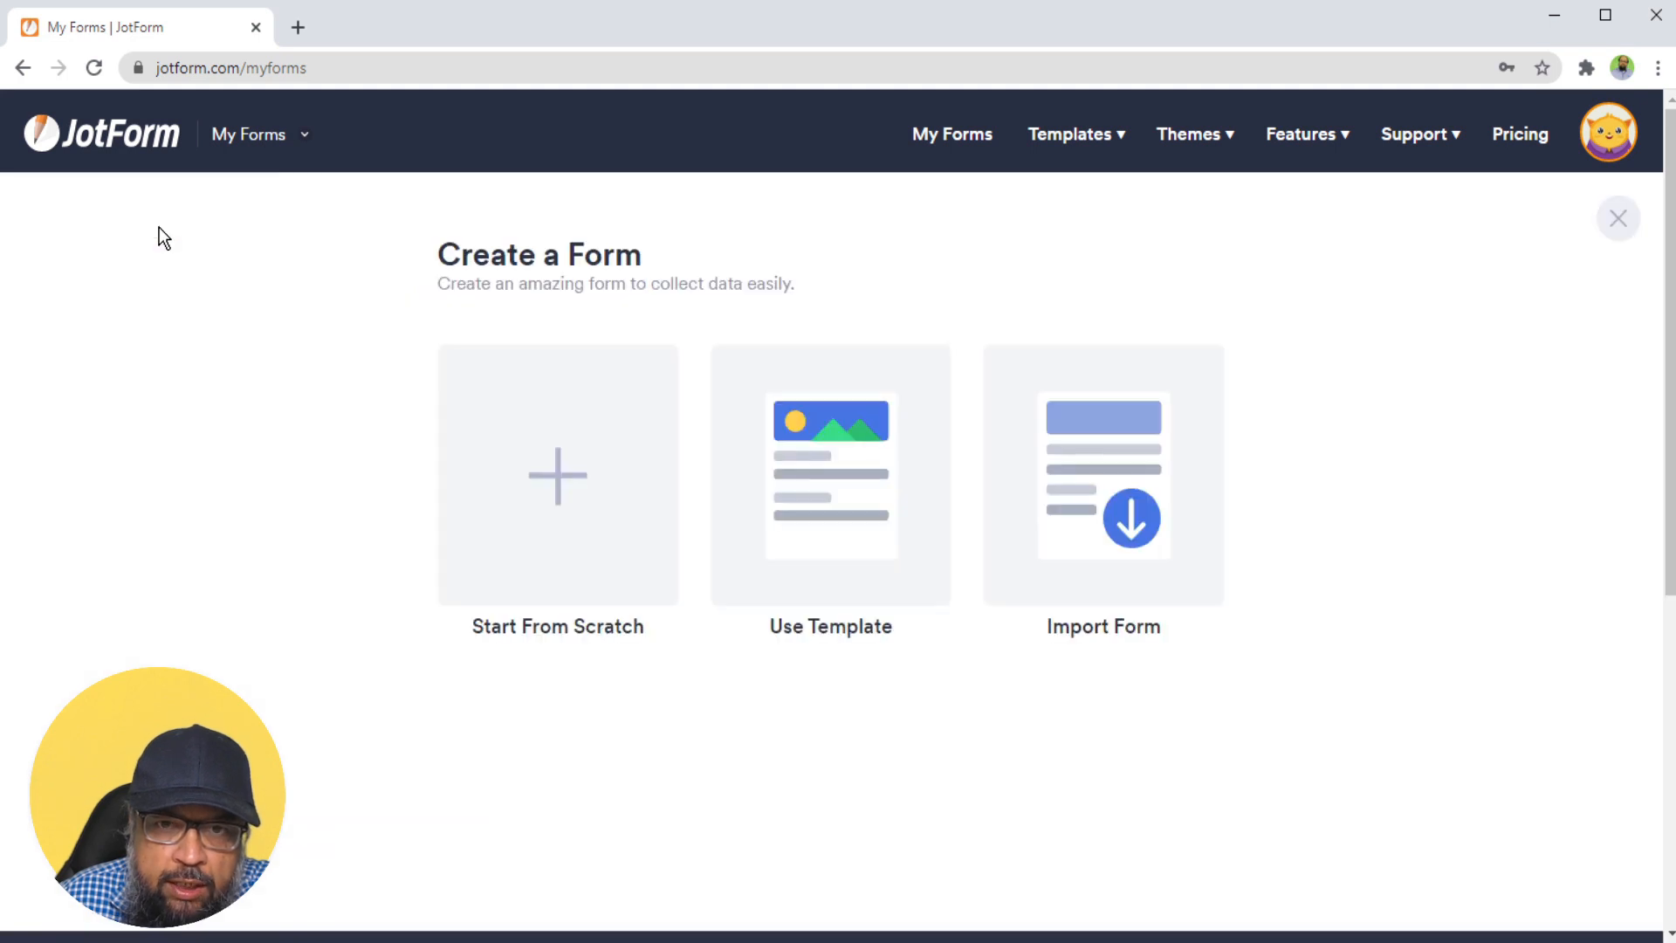
click(838, 491)
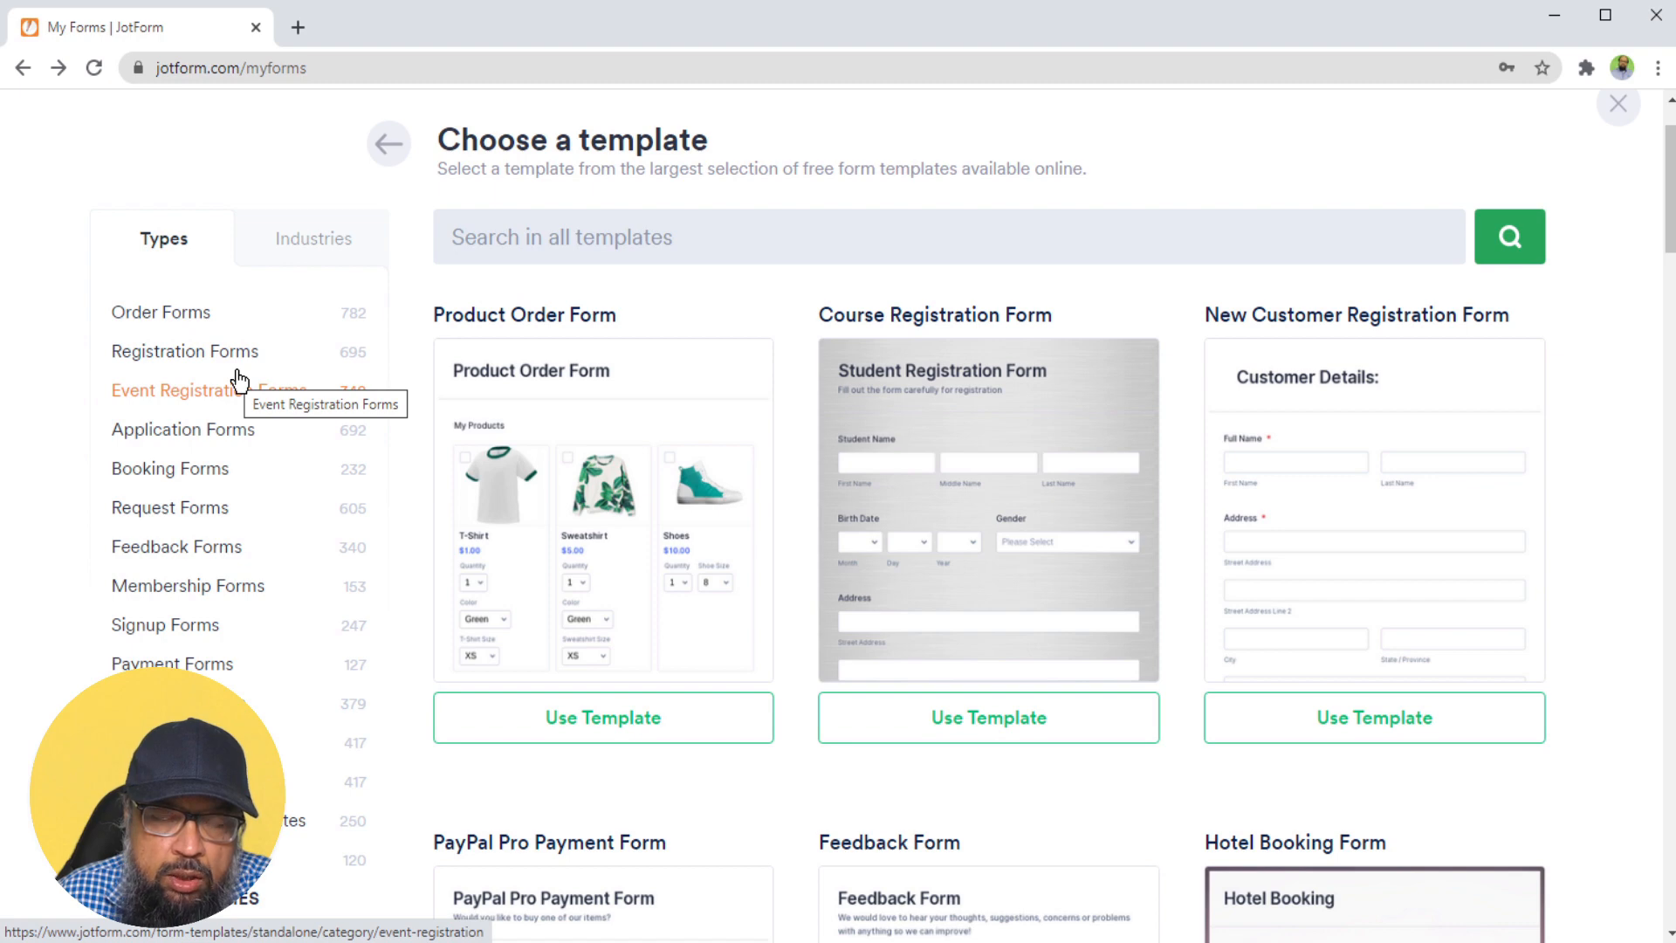
scroll(237, 381, down, 3)
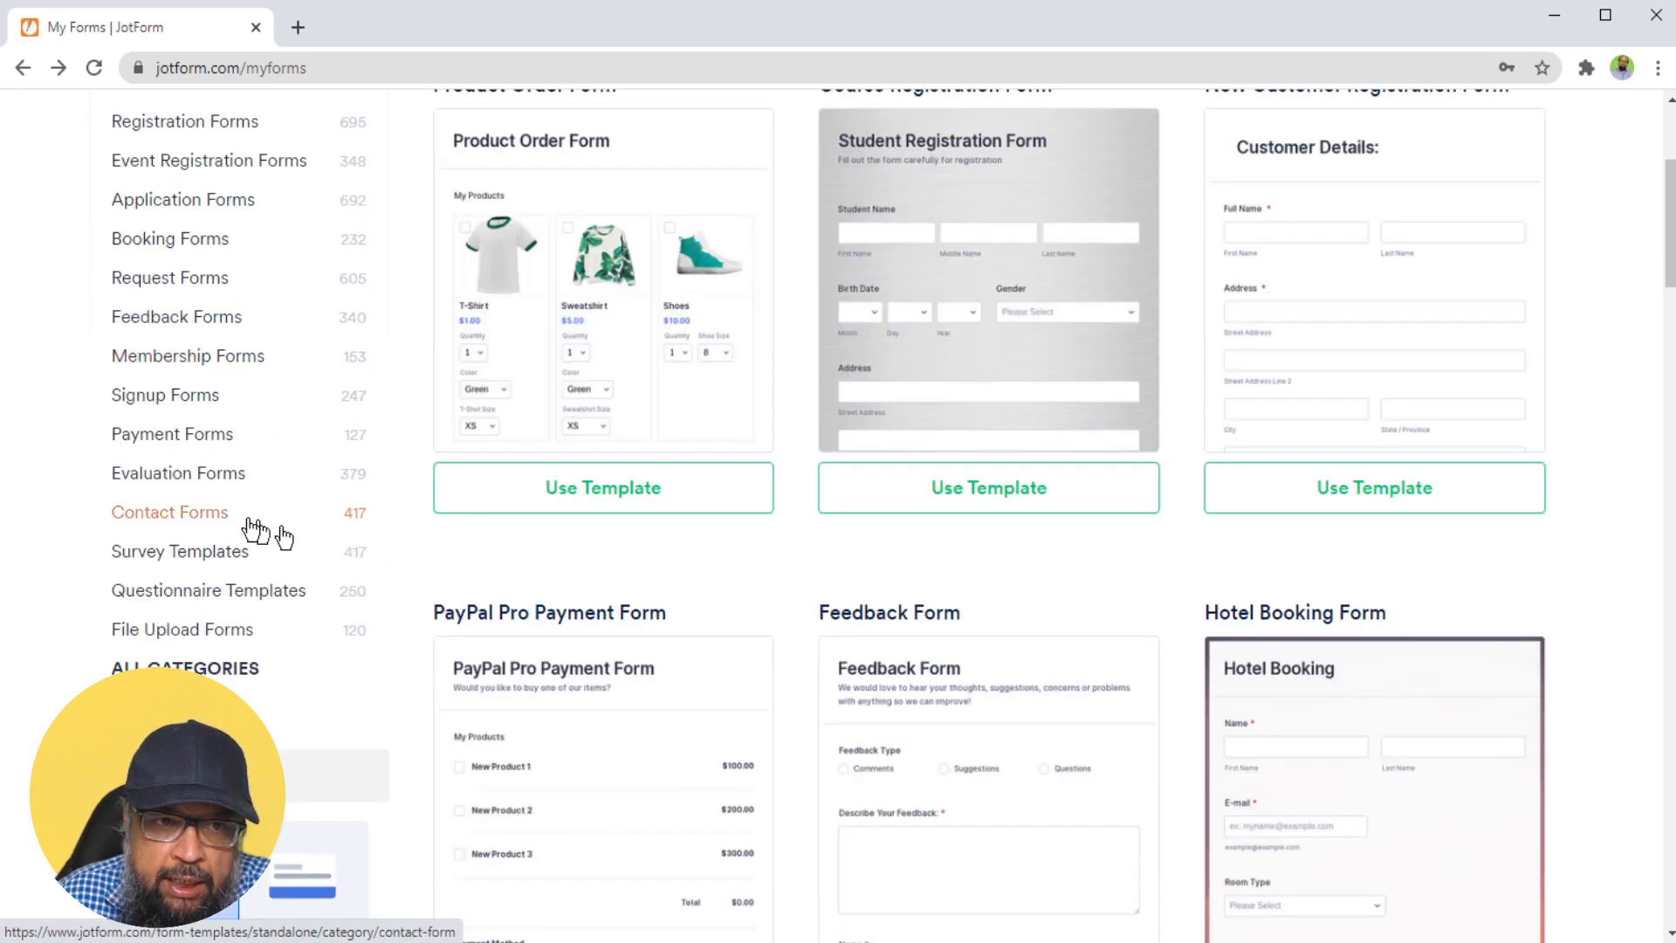
click(157, 492)
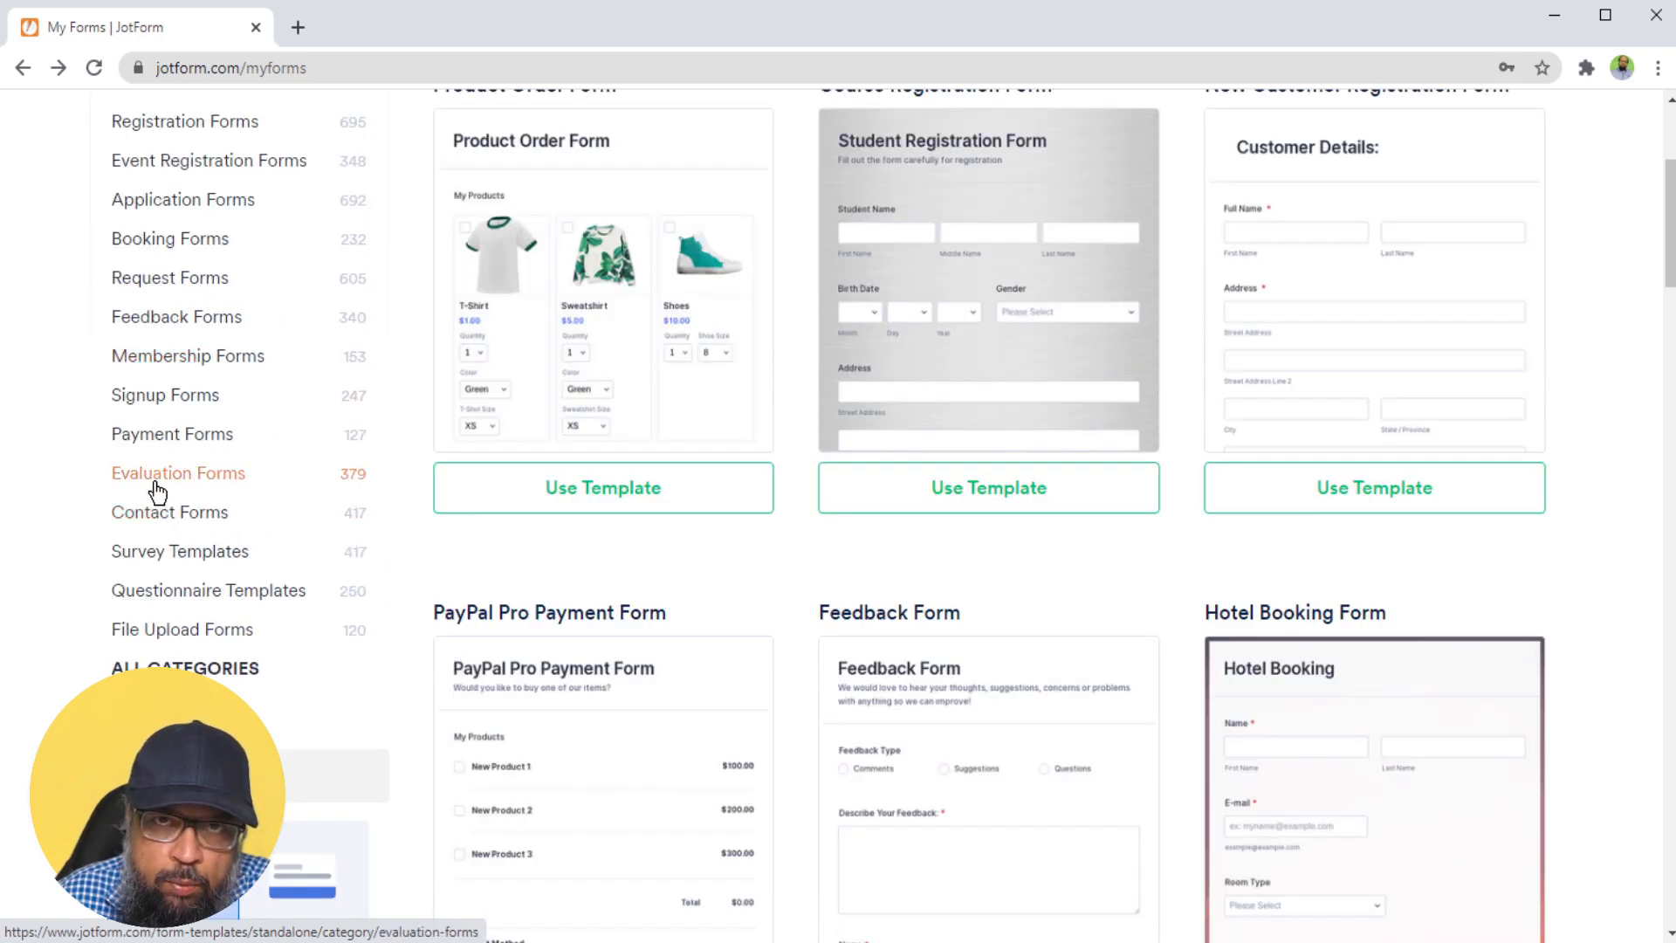
scroll(826, 513, down, 4)
scroll(827, 505, down, 15)
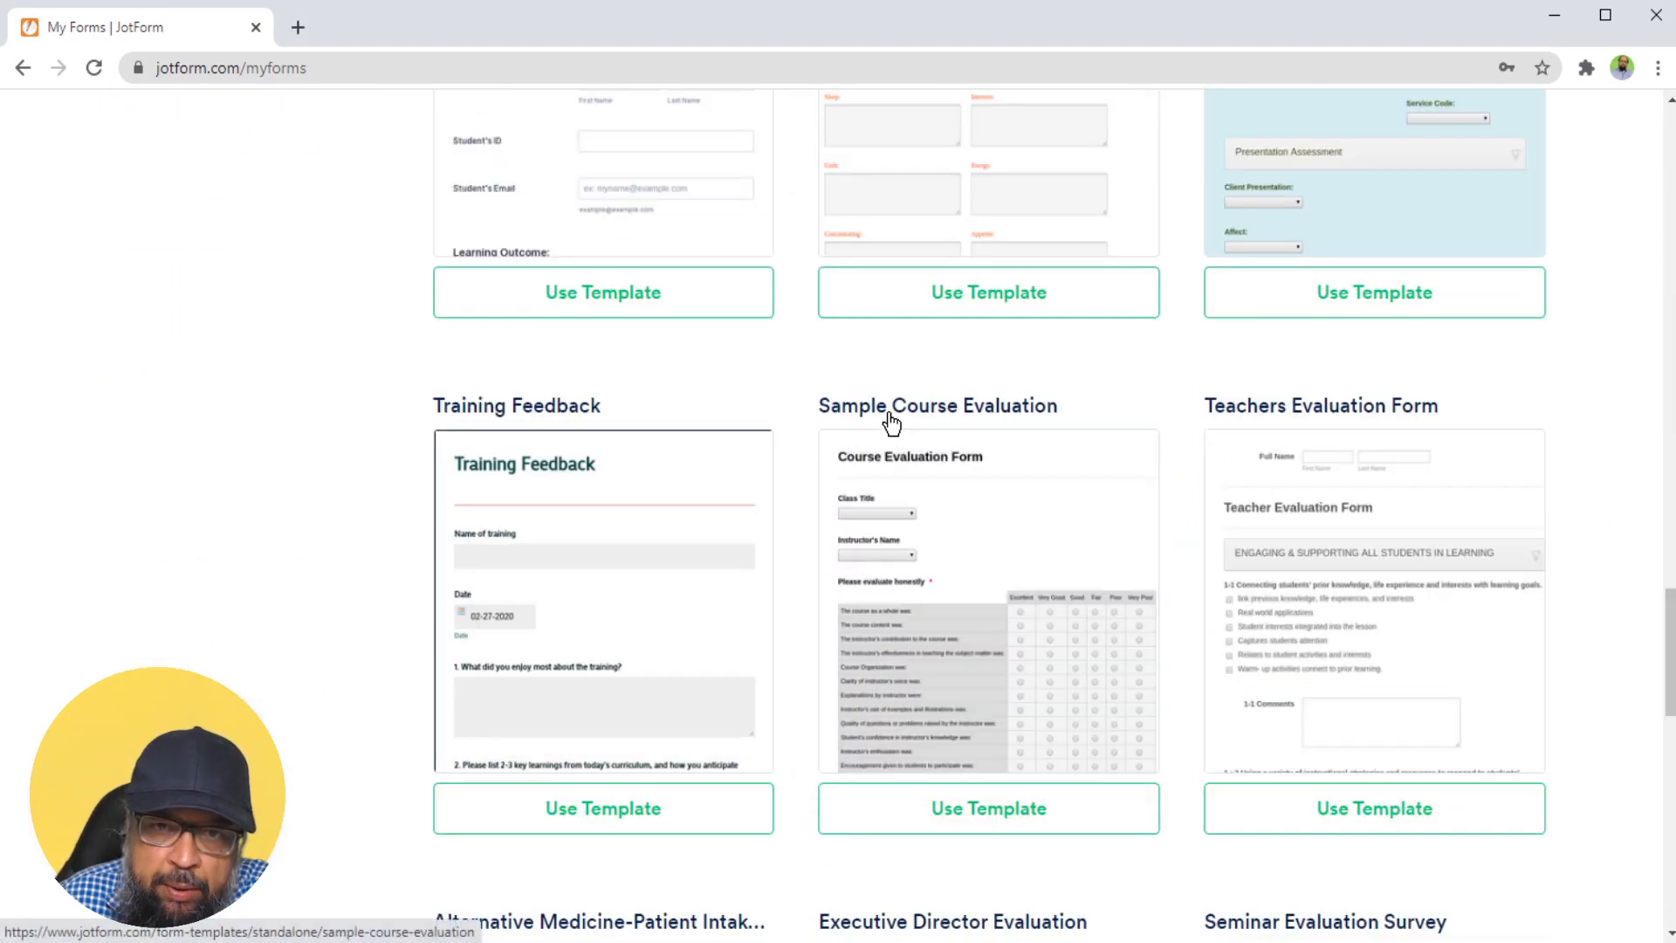
click(888, 417)
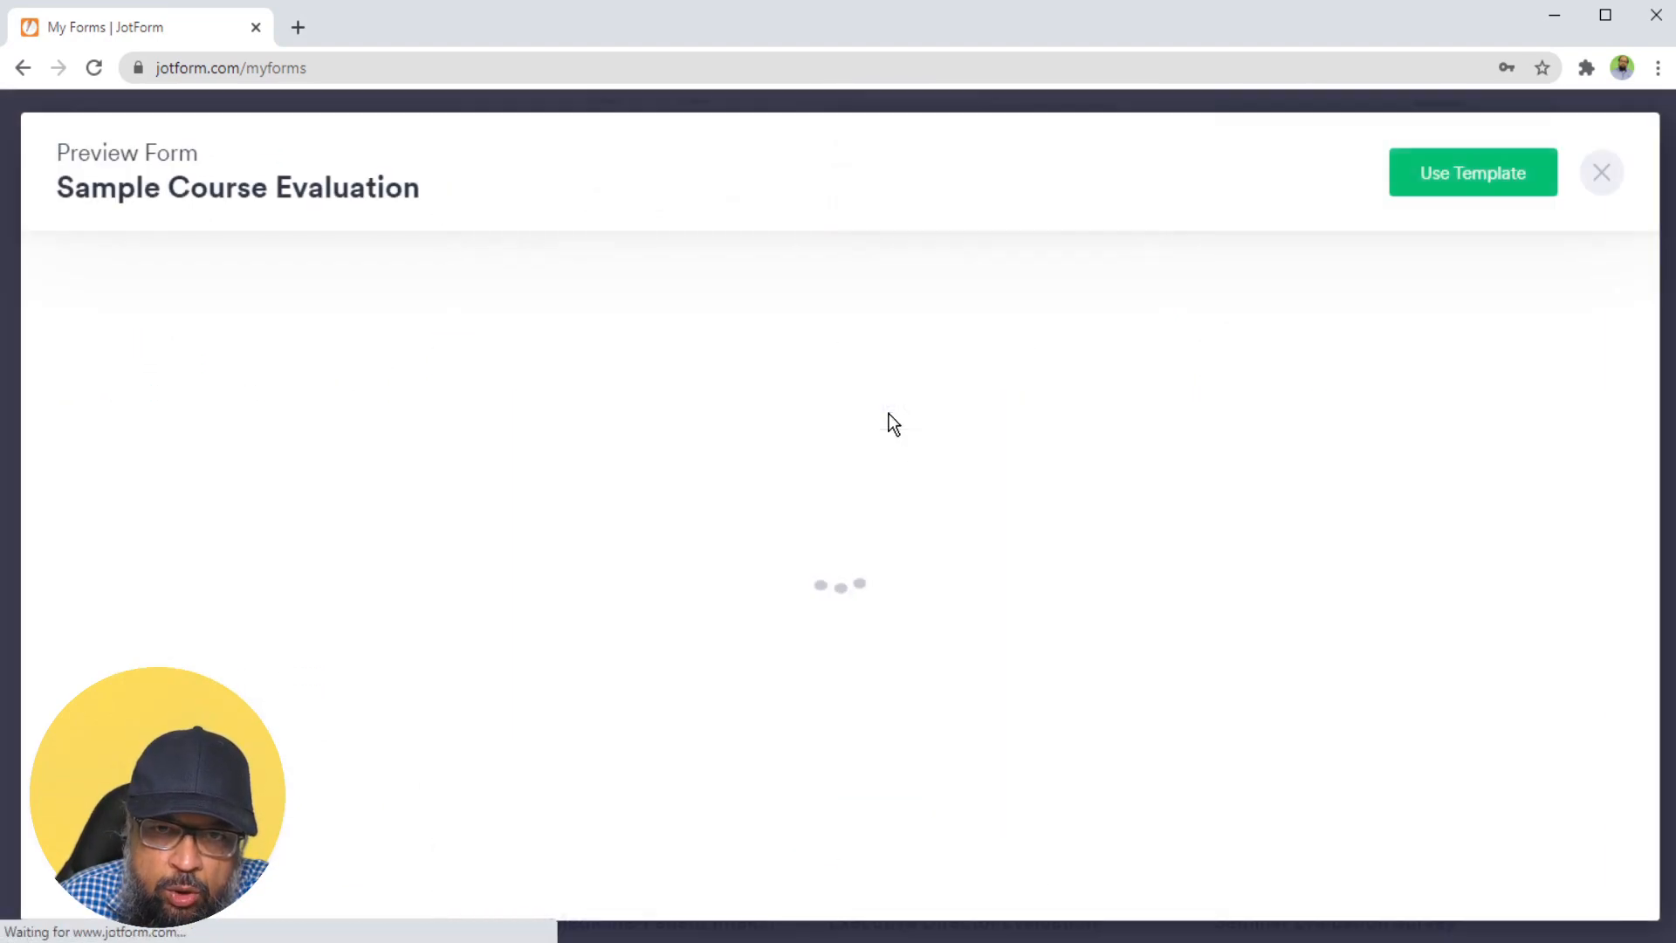
Review the questions in the Sample Course Evaluation preview and create the form from this template.
scroll(1634, 423, down, 5)
scroll(780, 411, down, 1)
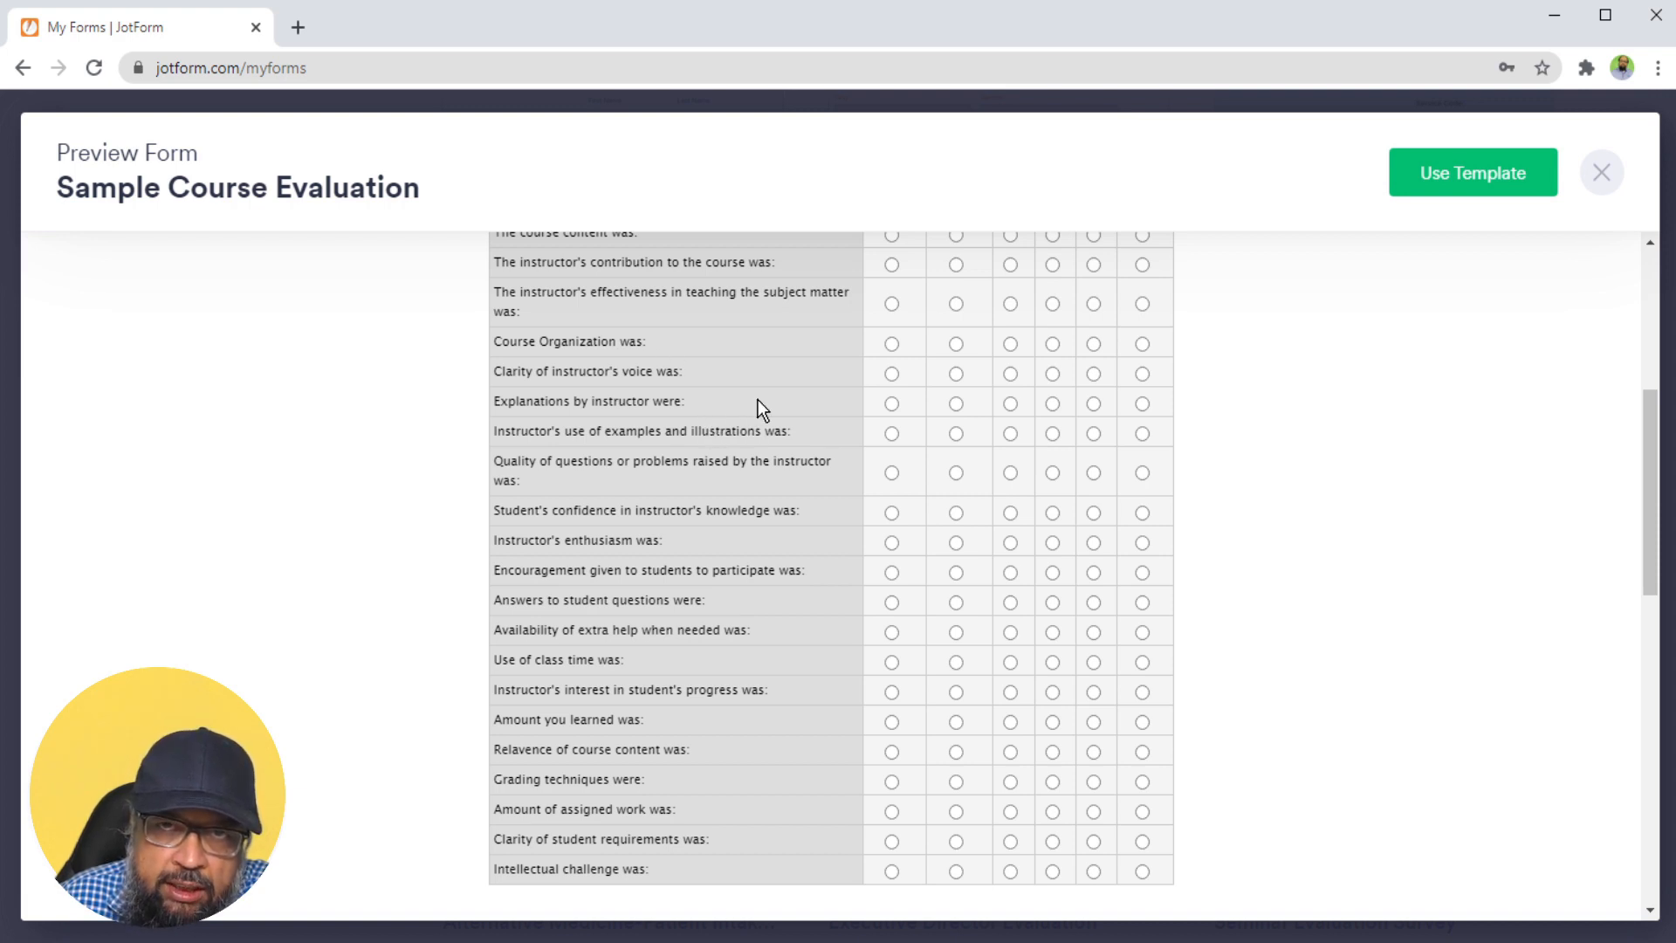
scroll(760, 407, up, 3)
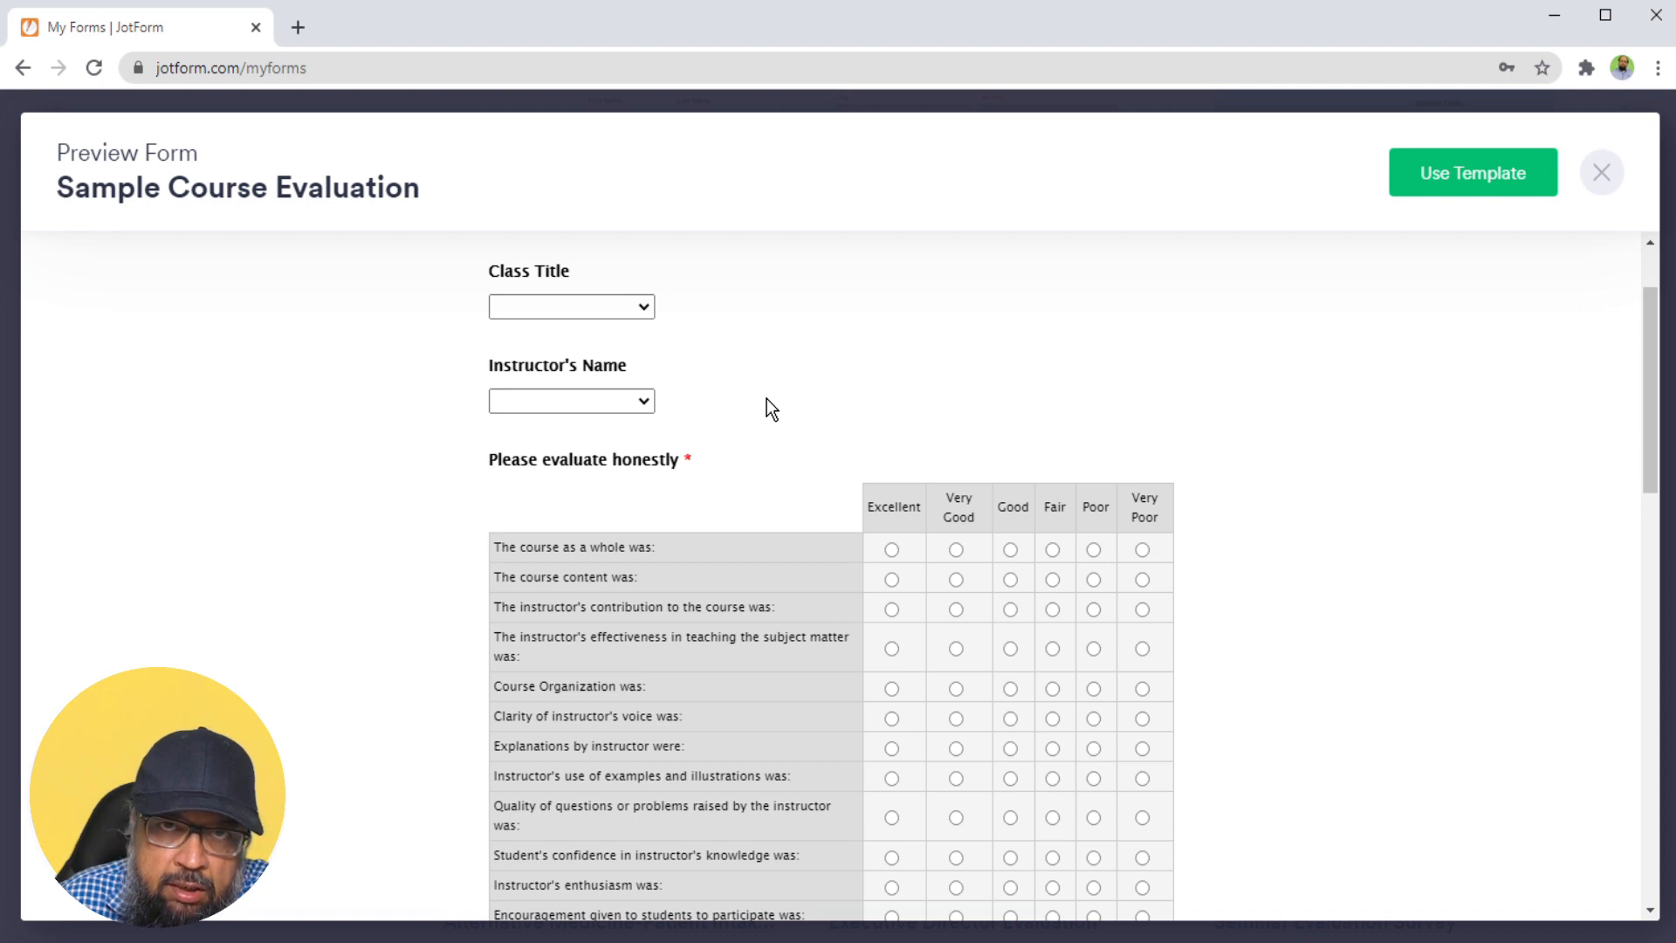
scroll(767, 398, up, 1)
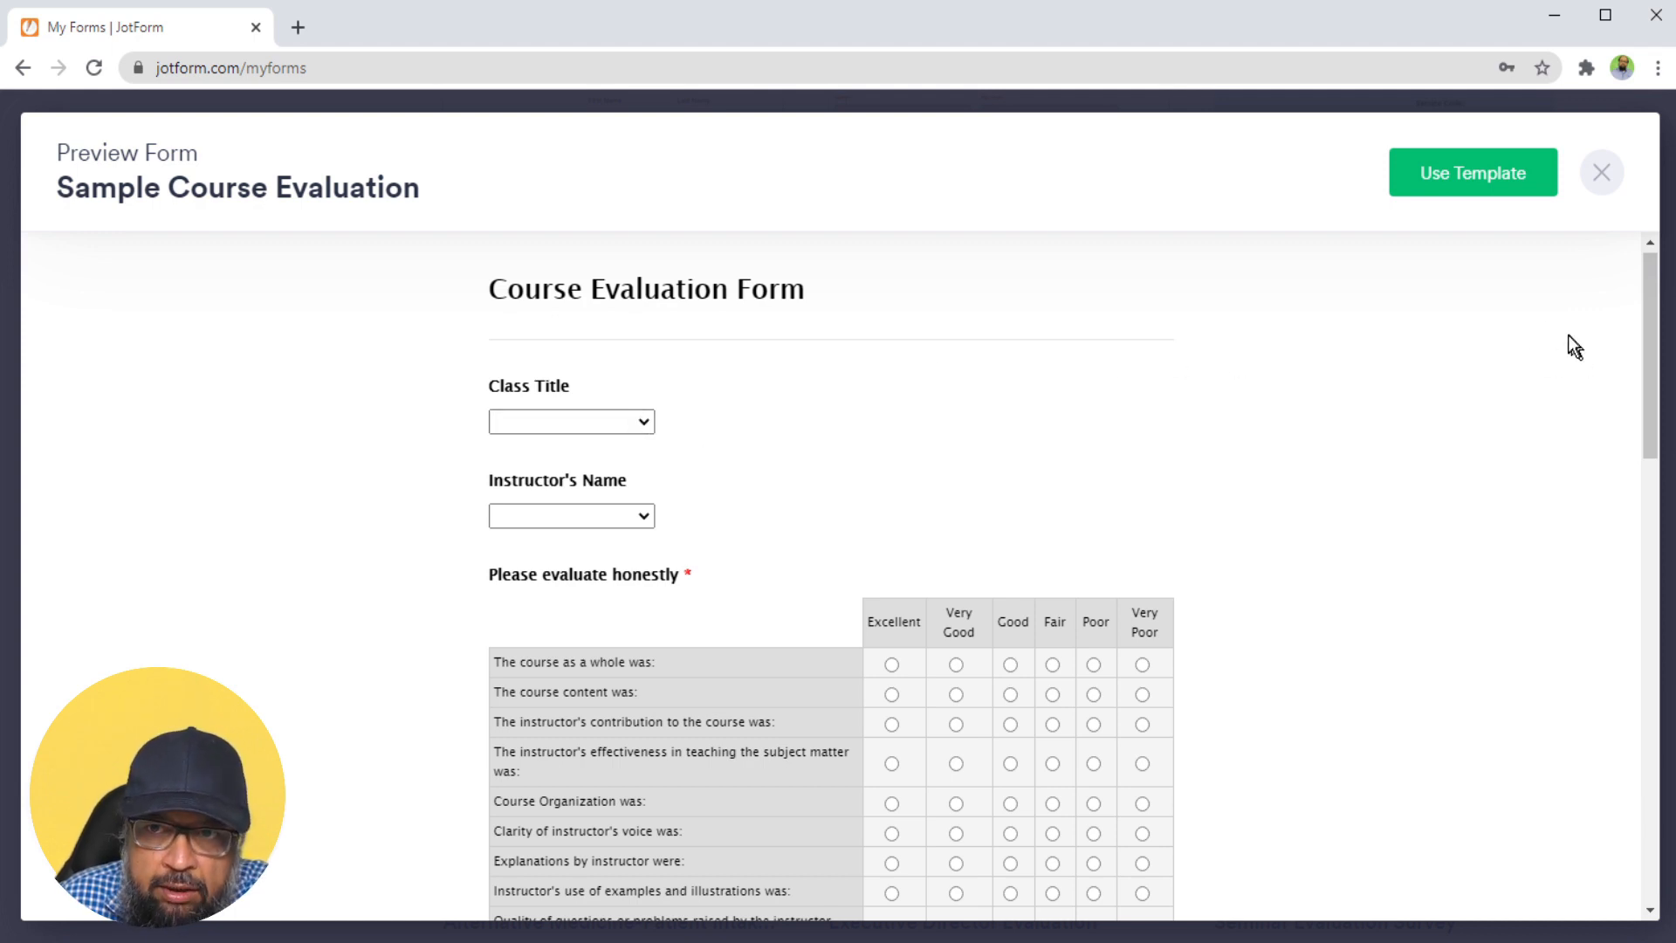
click(1473, 175)
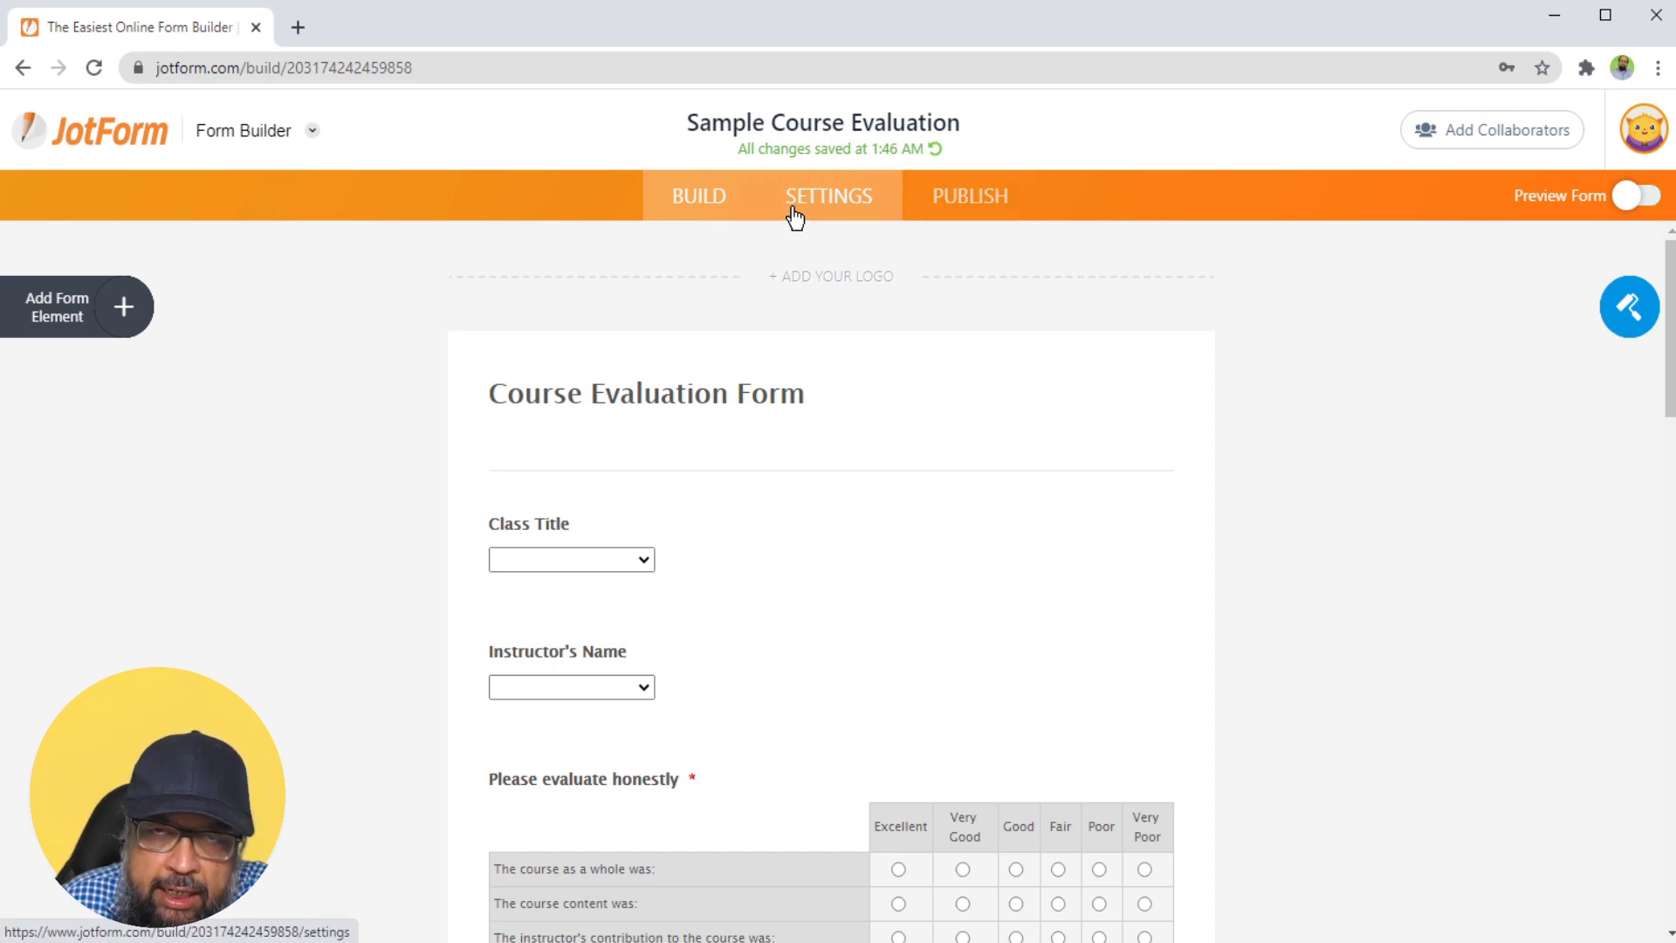
Add a Full Name field, place it directly above Class Title, and add an Email field beneath it.
click(111, 328)
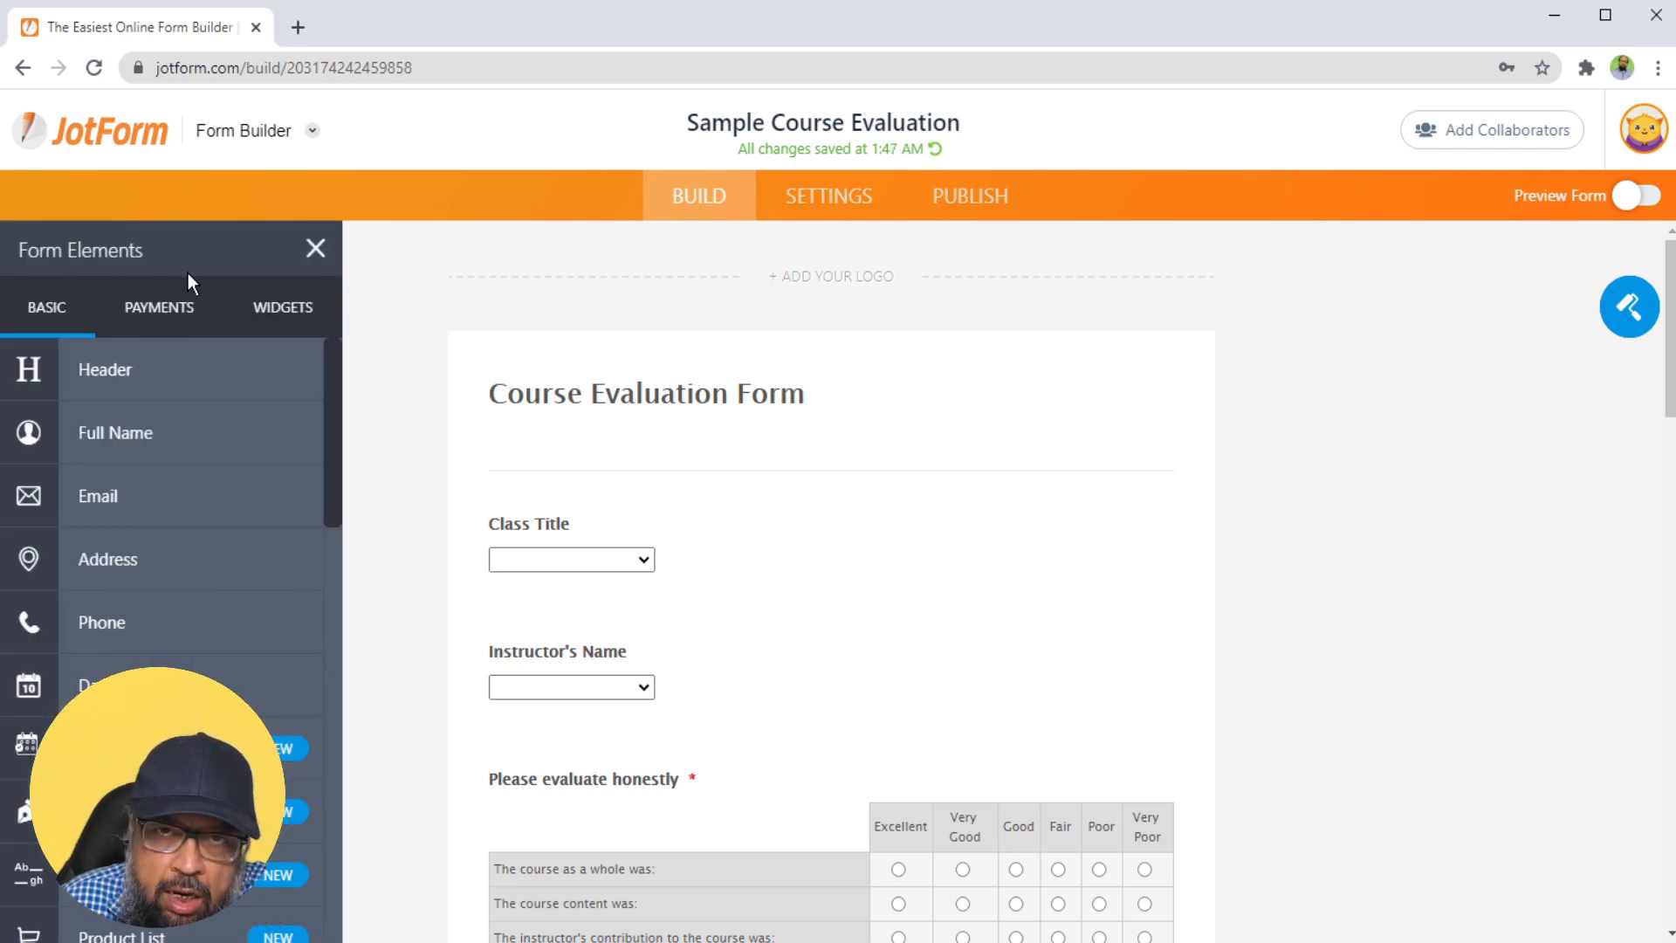
scroll(160, 583, down, 10)
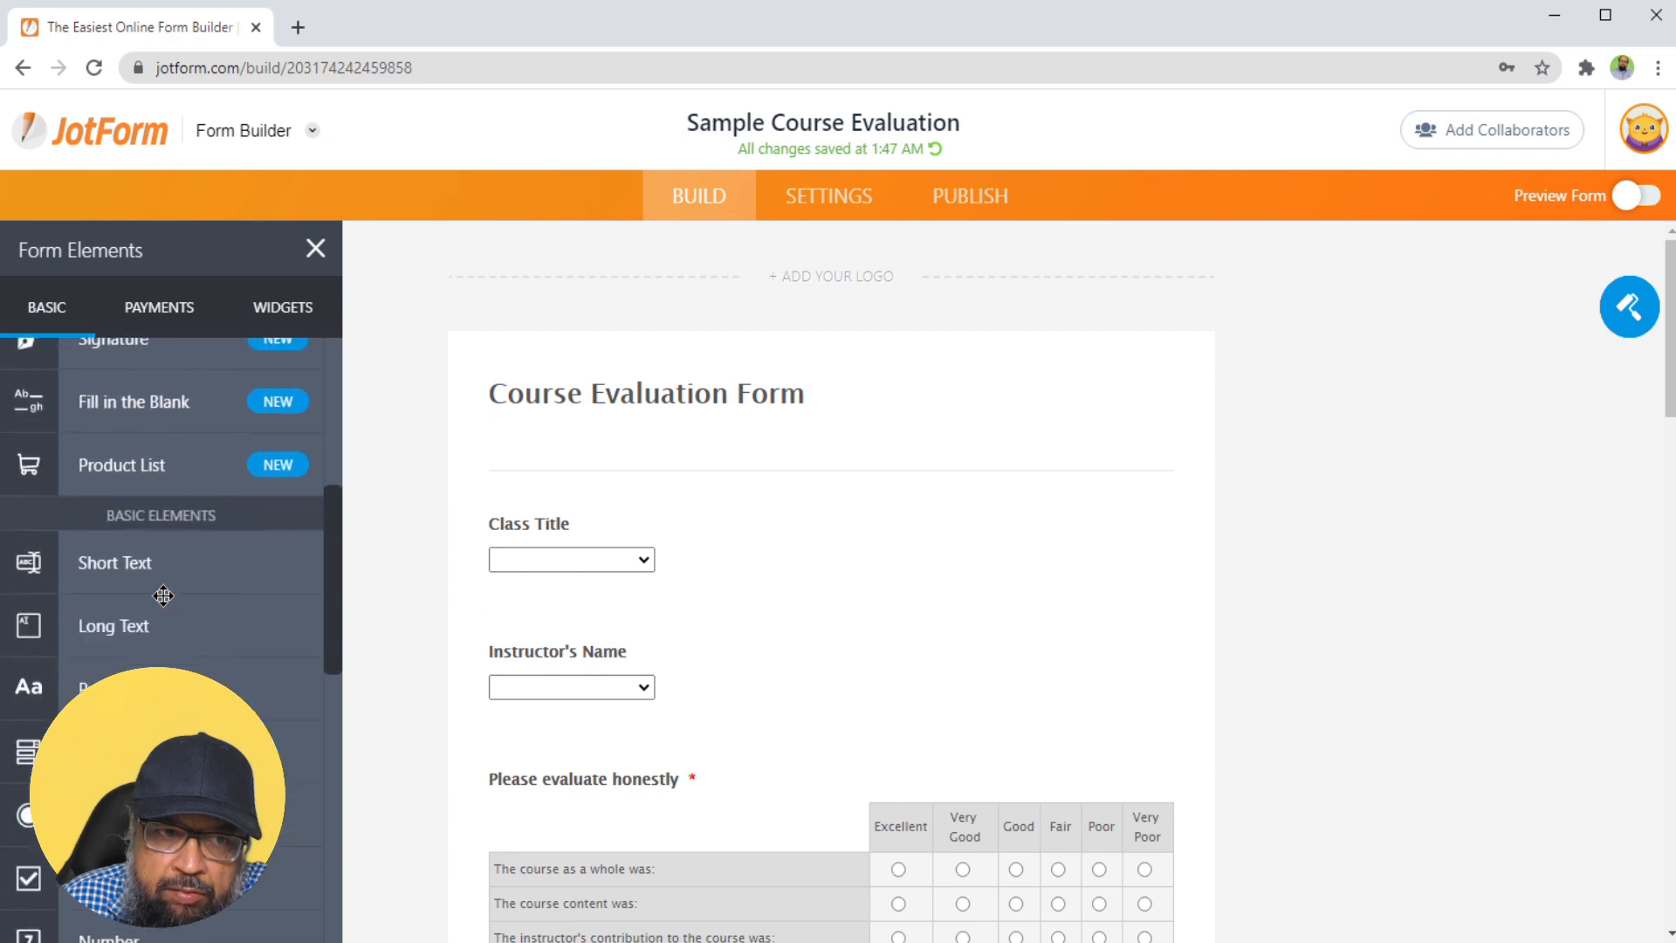
scroll(166, 580, up, 6)
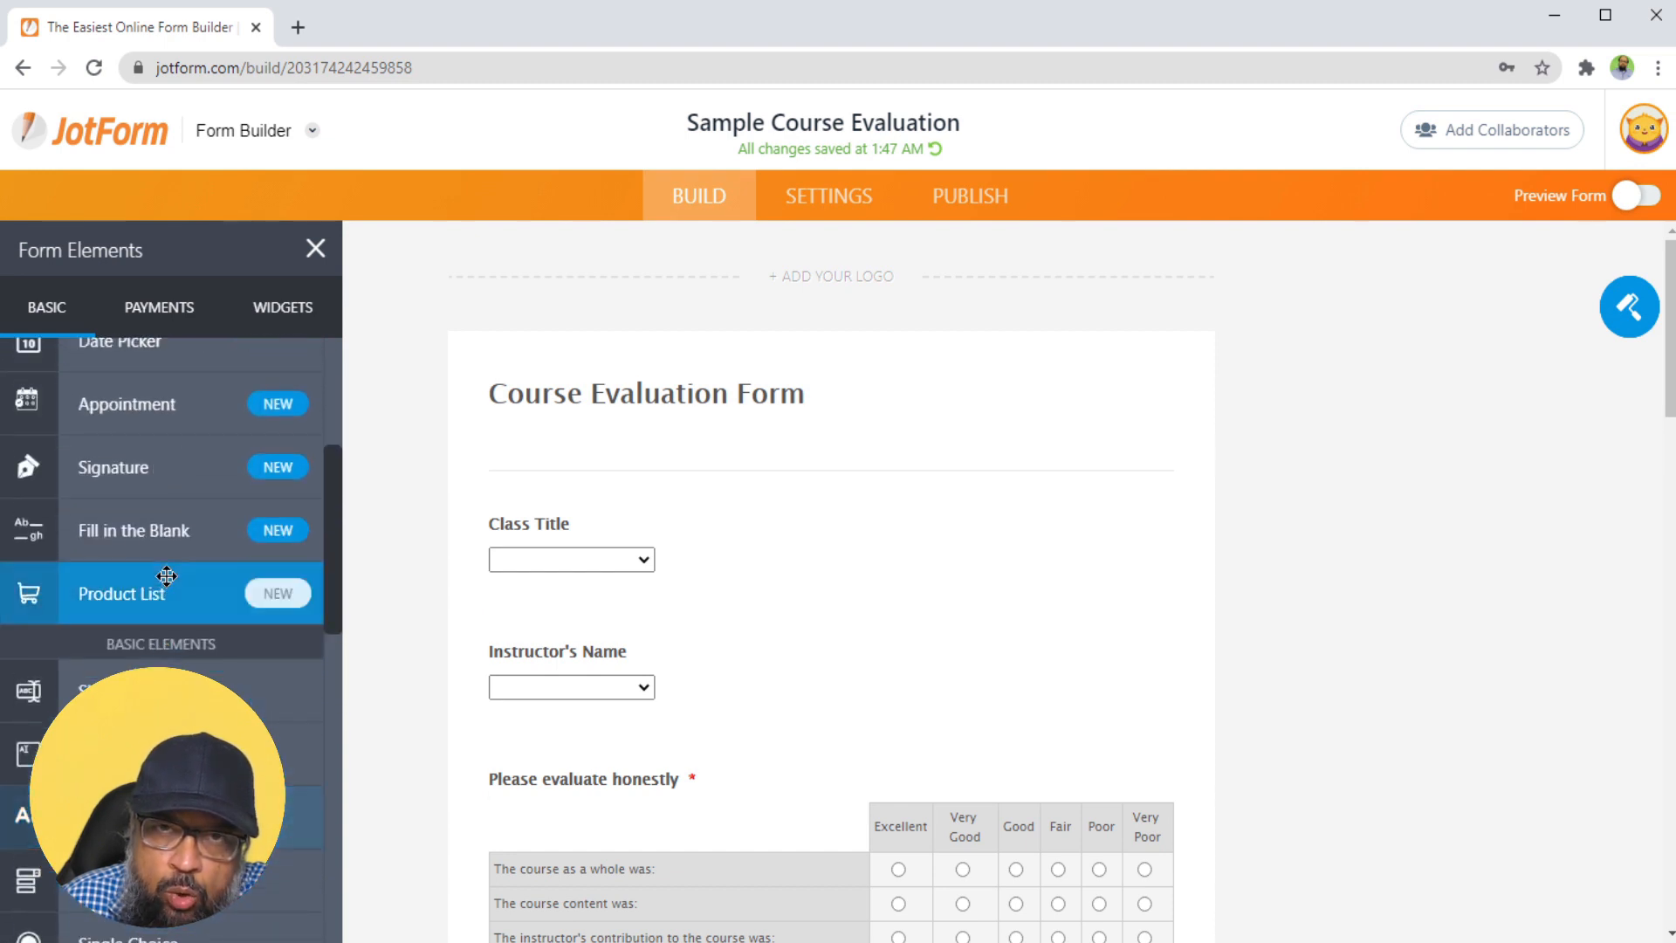
scroll(167, 568, up, 2)
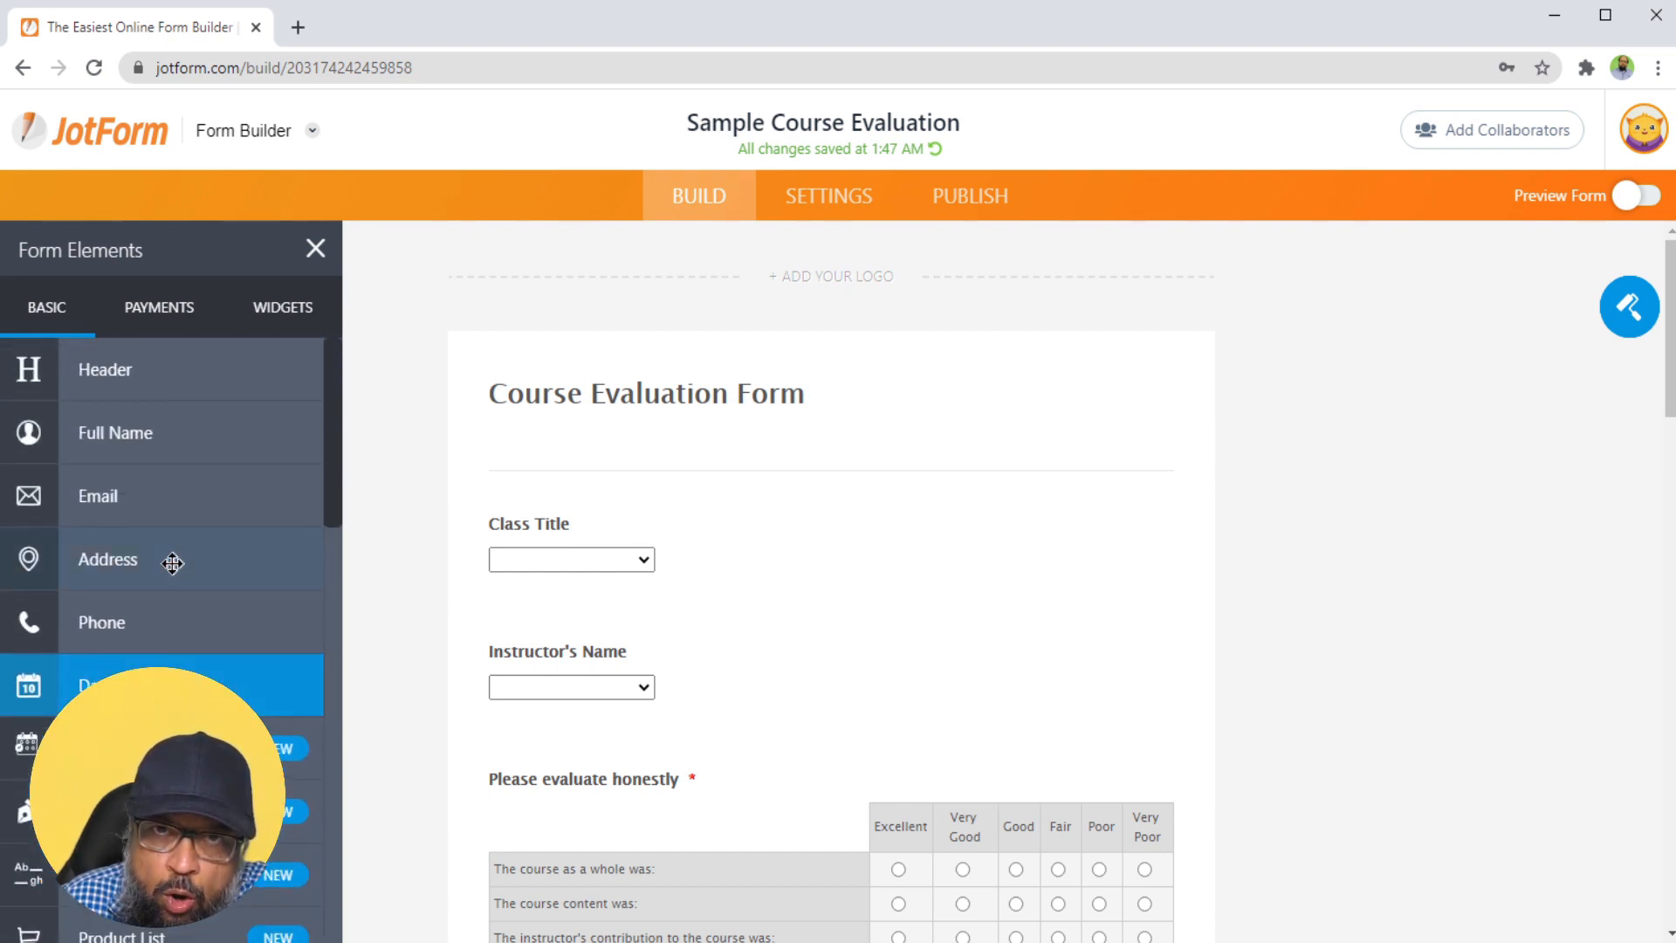
click(123, 446)
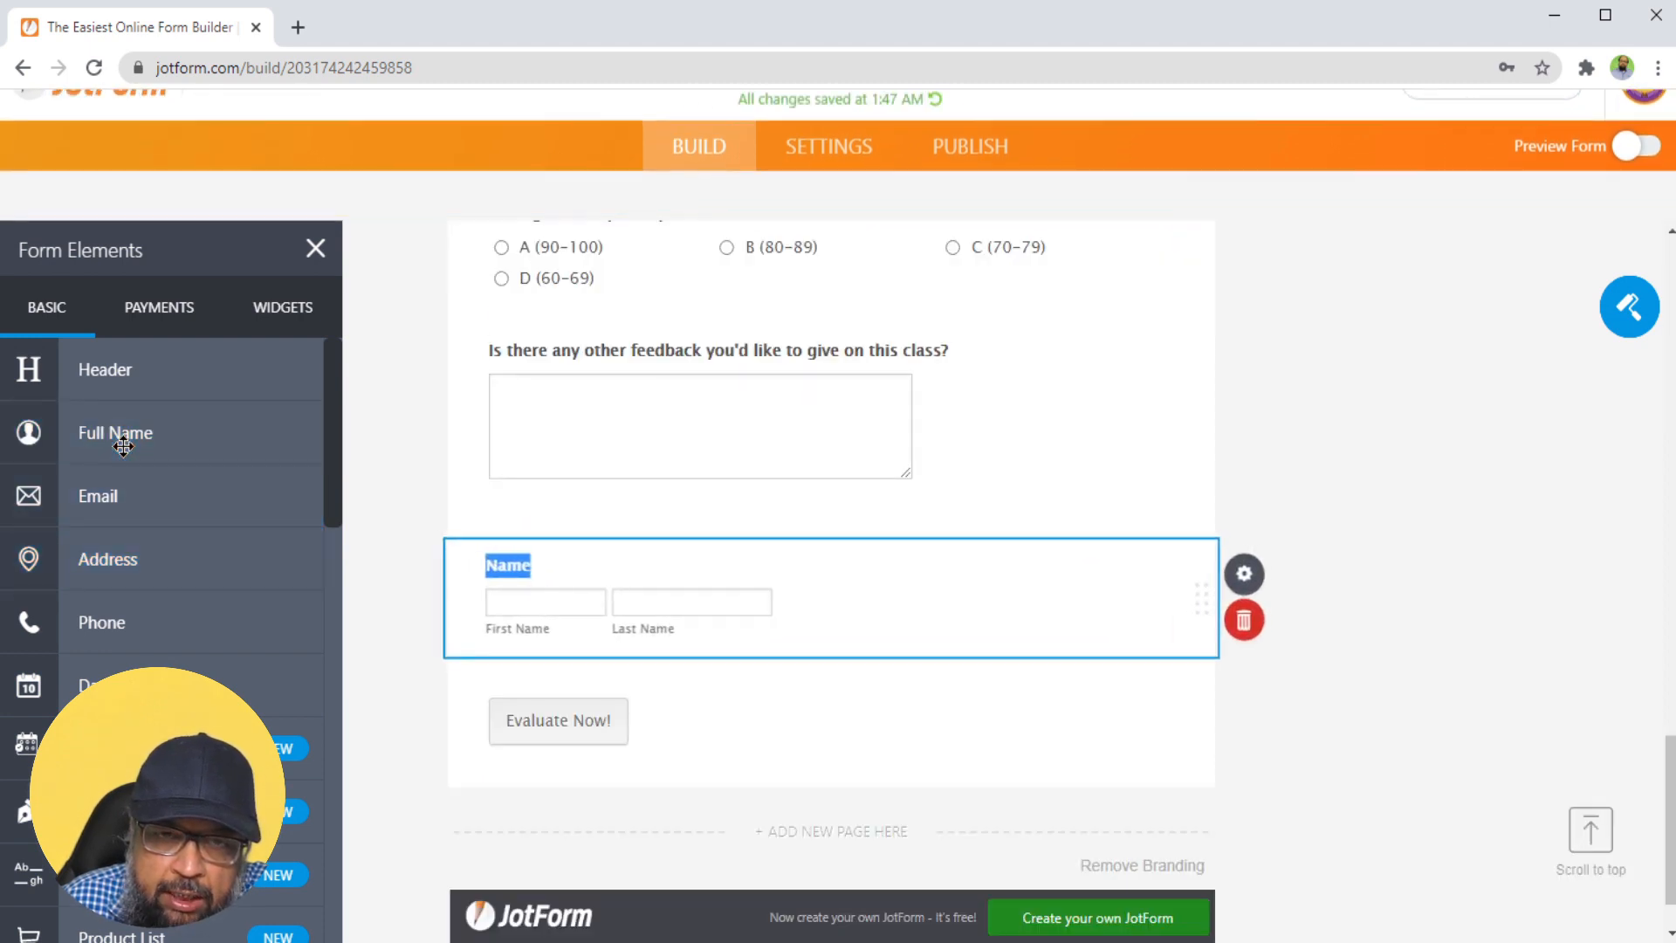
drag(1124, 829, 1130, 343)
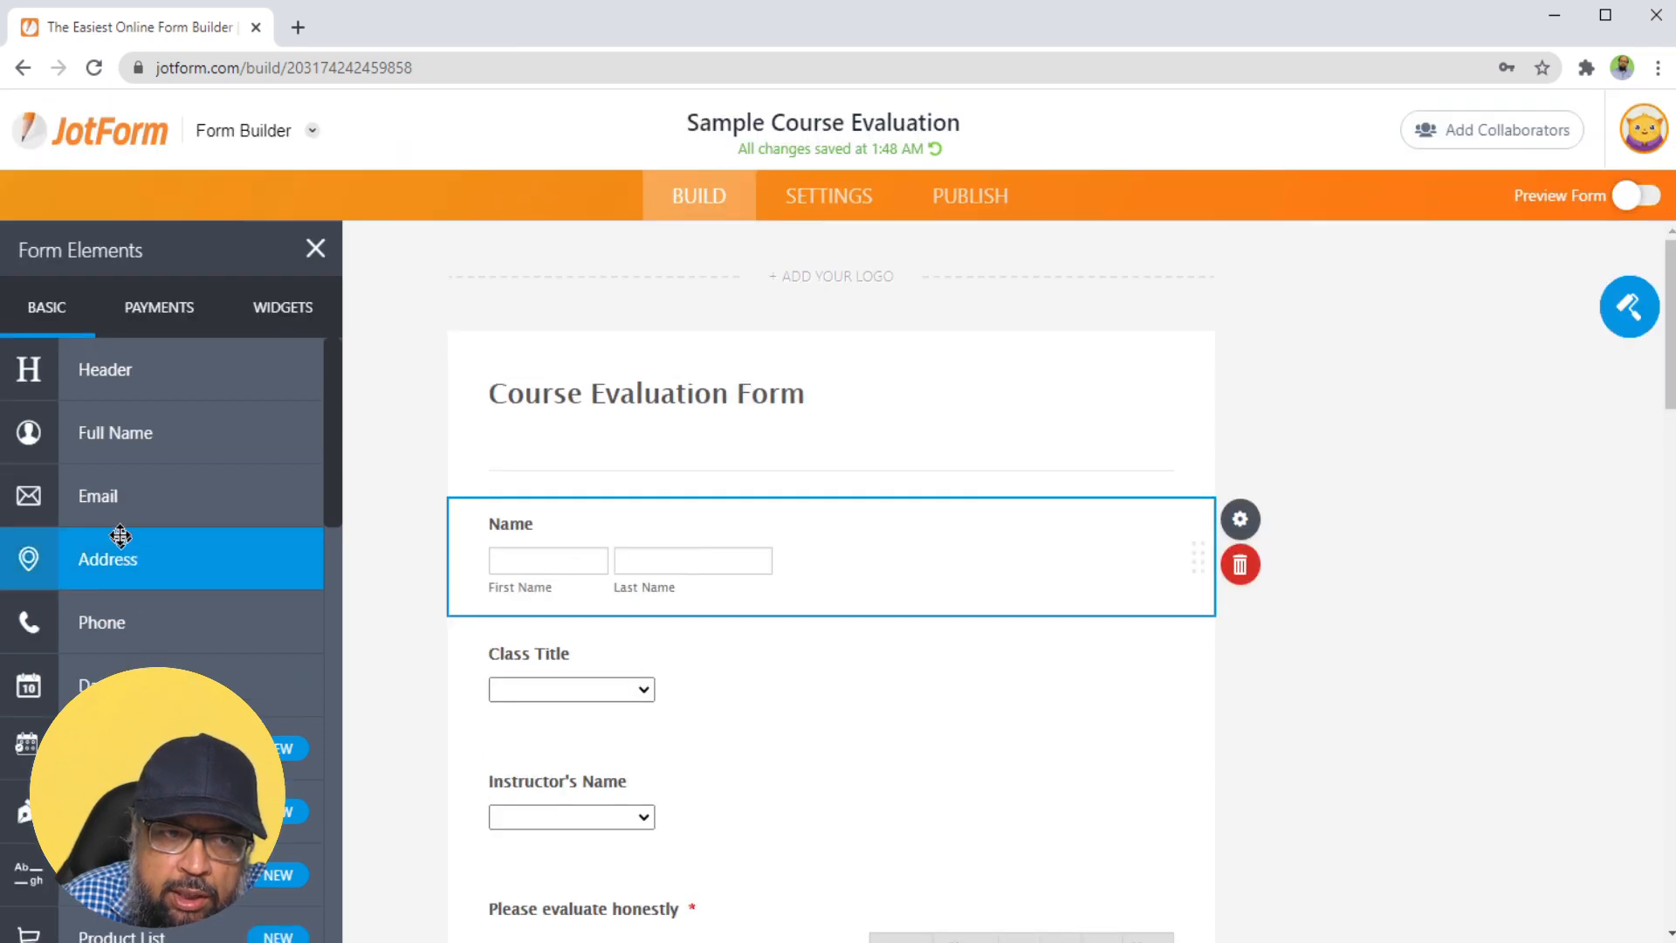
click(90, 507)
Replace all the Class Title dropdown options with Maths, Physics and Statics.
scroll(789, 752, down, 4)
click(716, 375)
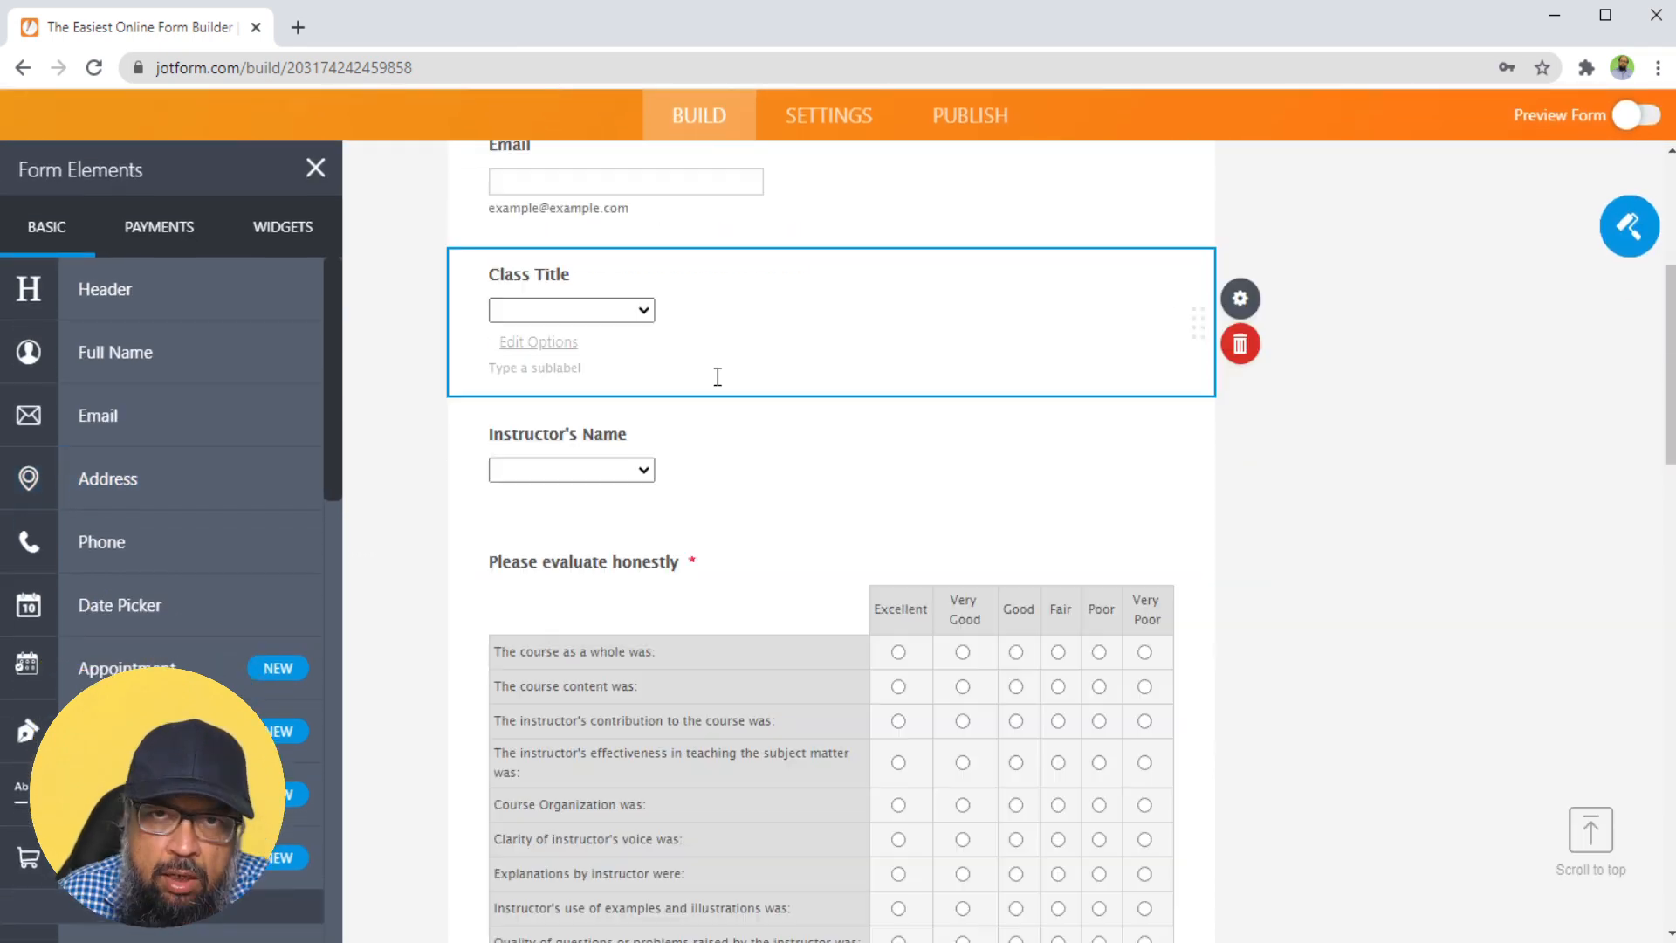
click(647, 311)
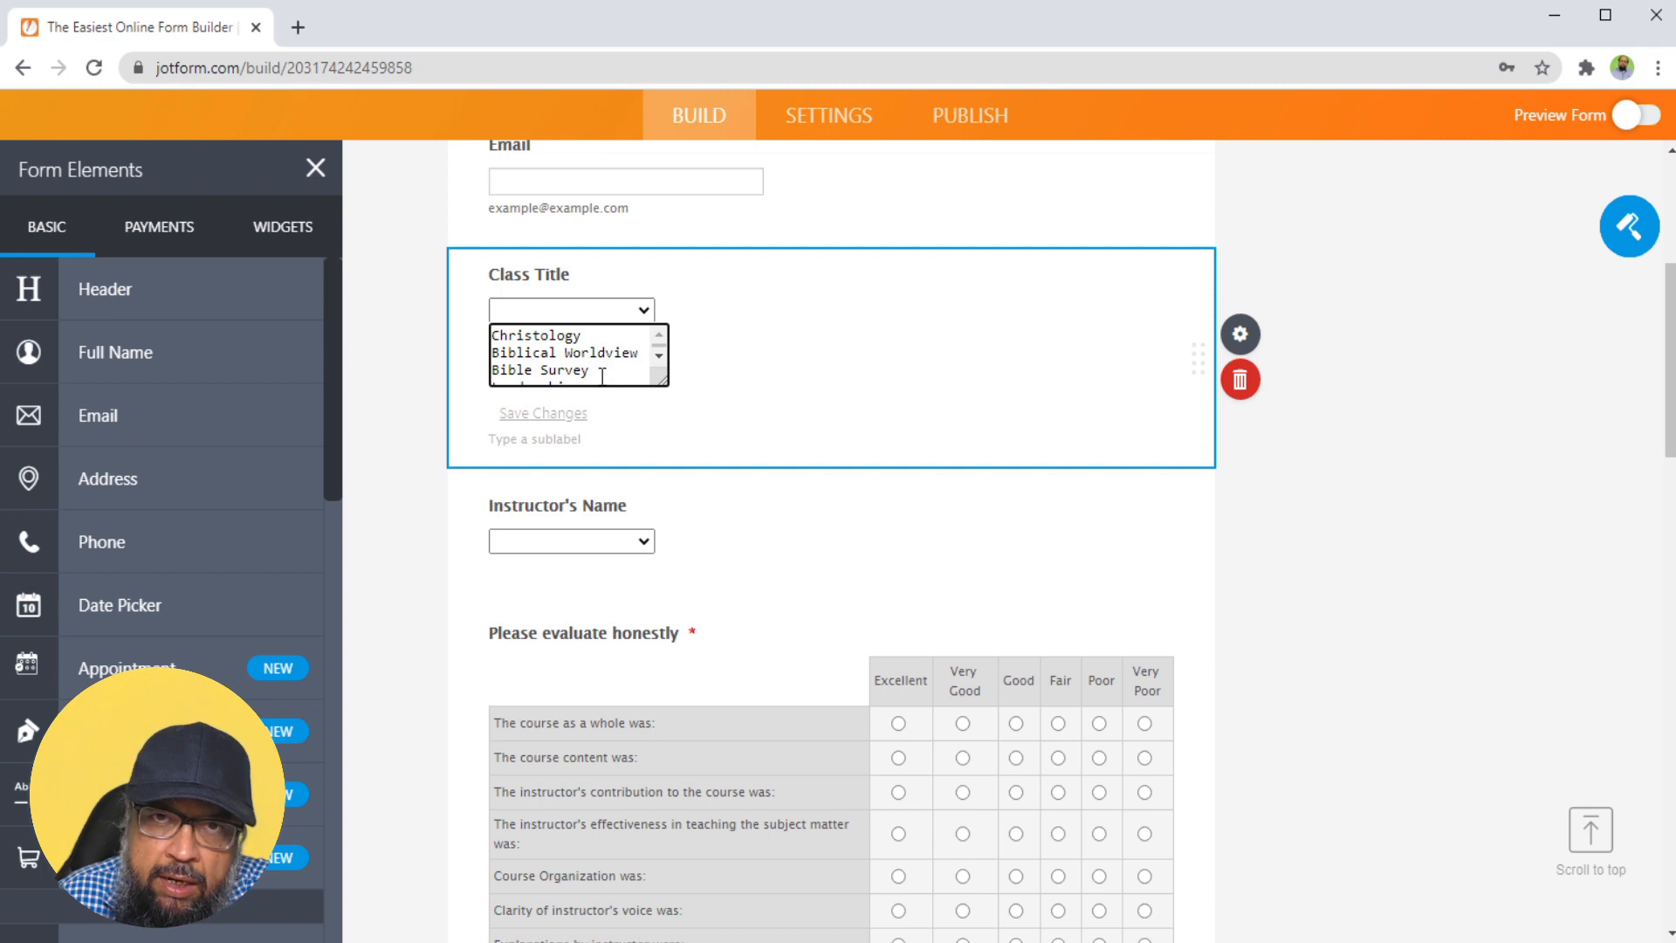
drag(502, 336, 646, 390)
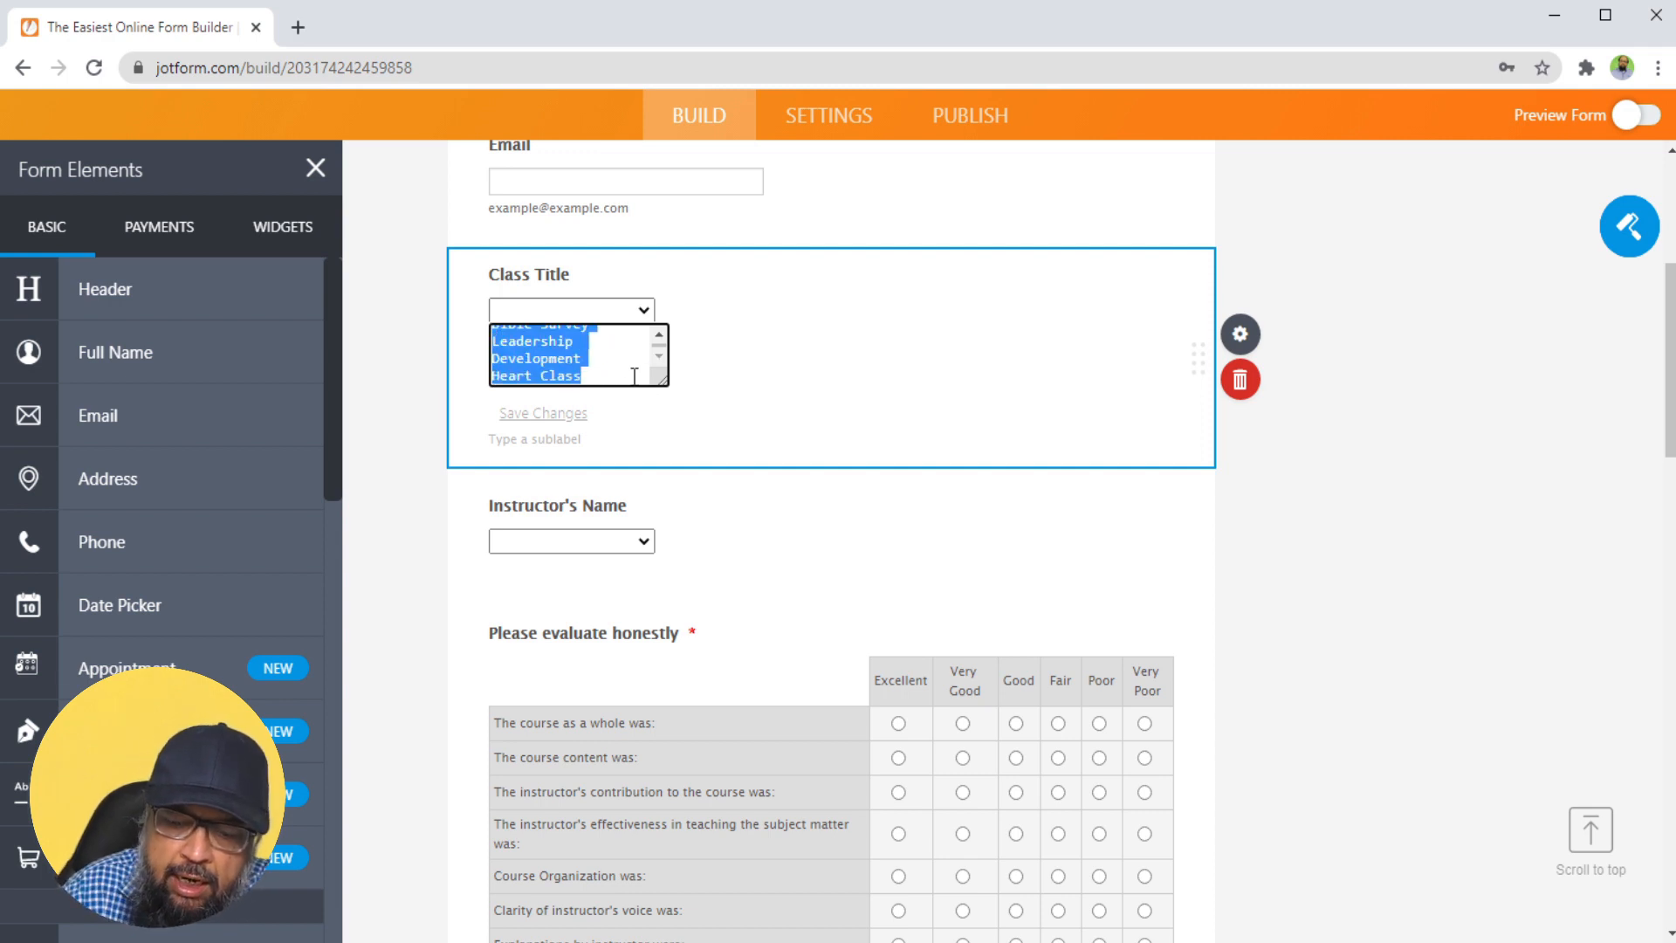
key(BackSpace)
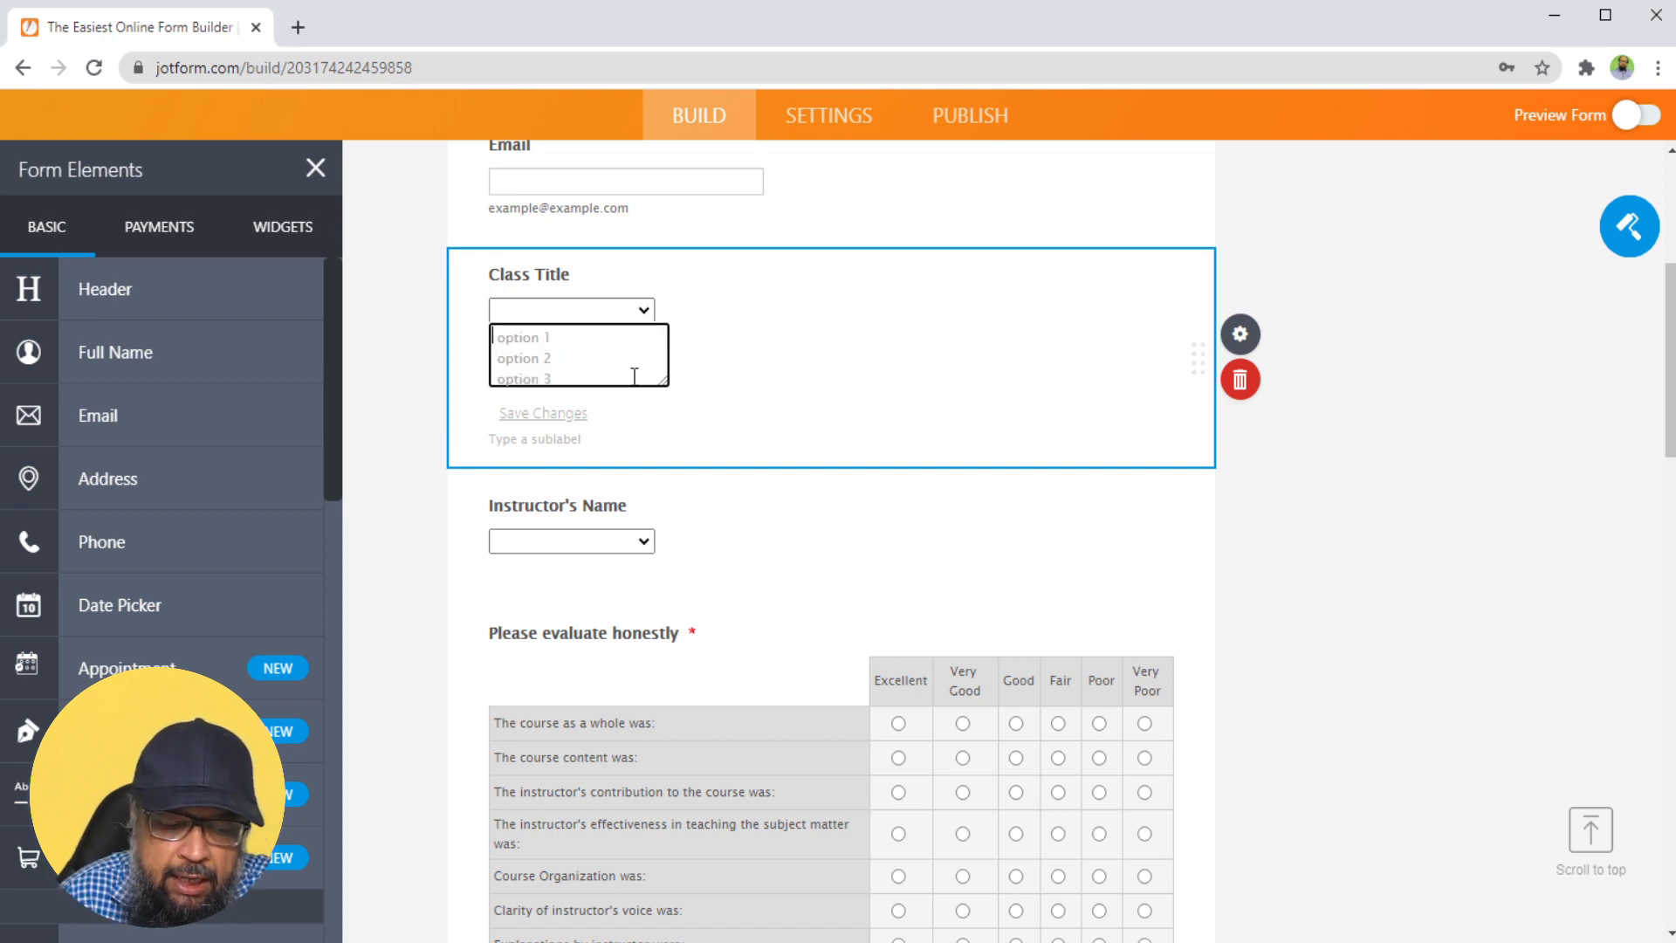
text(Maths)
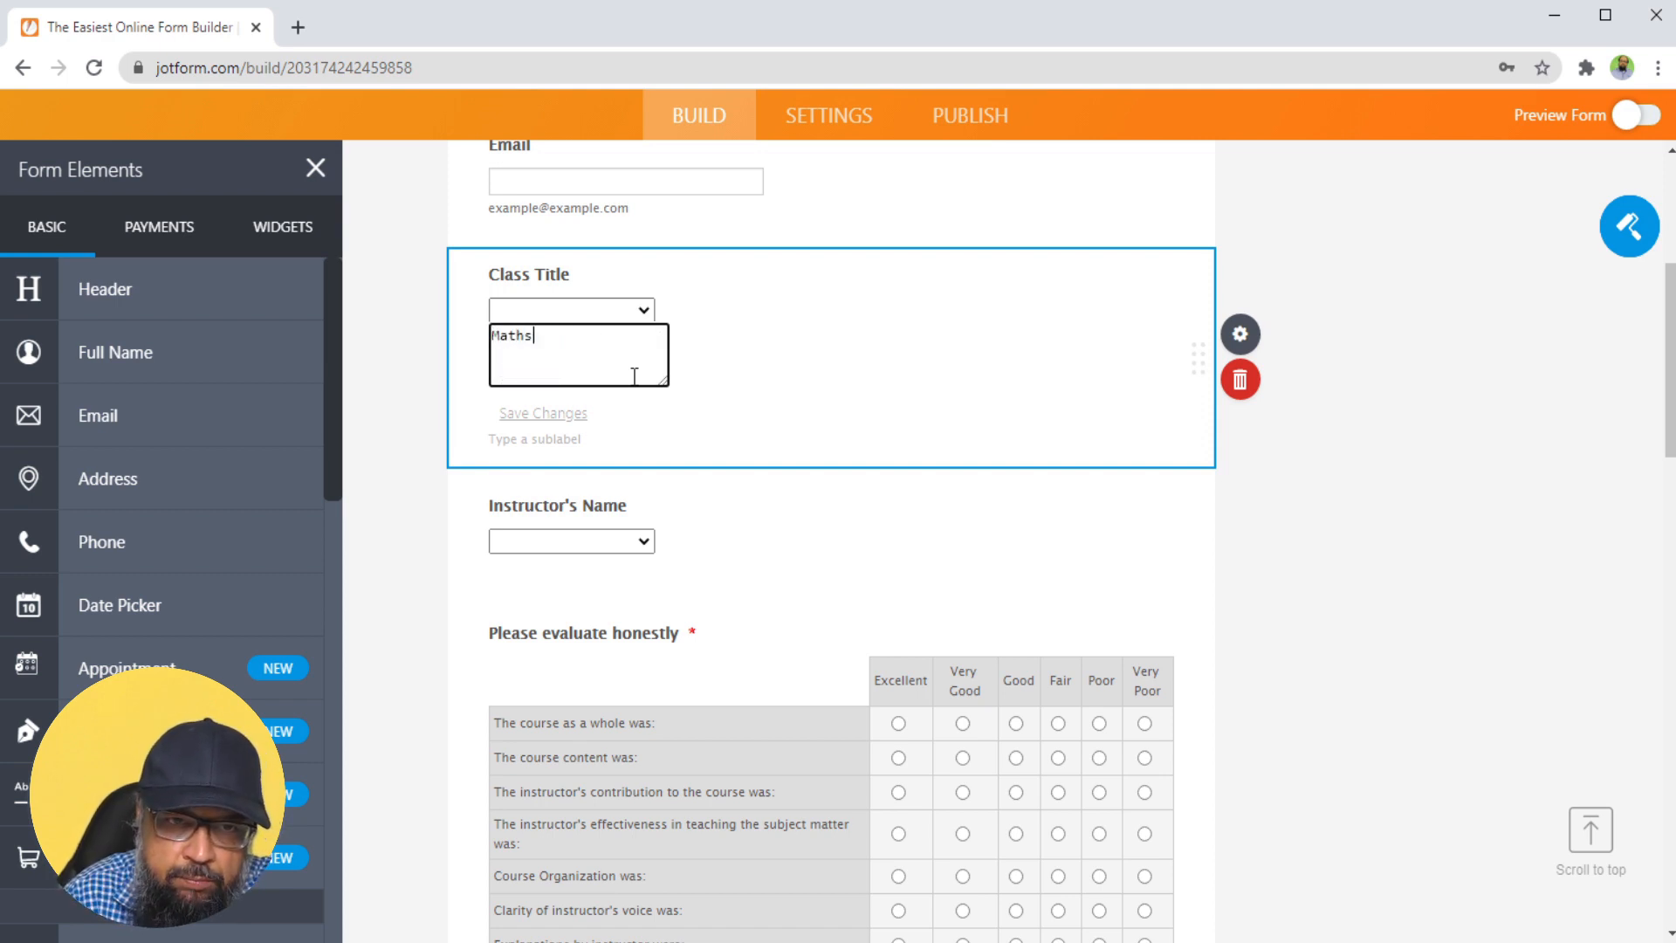
key(Return)
text(Physics)
key(Return)
text(Statics)
click(714, 359)
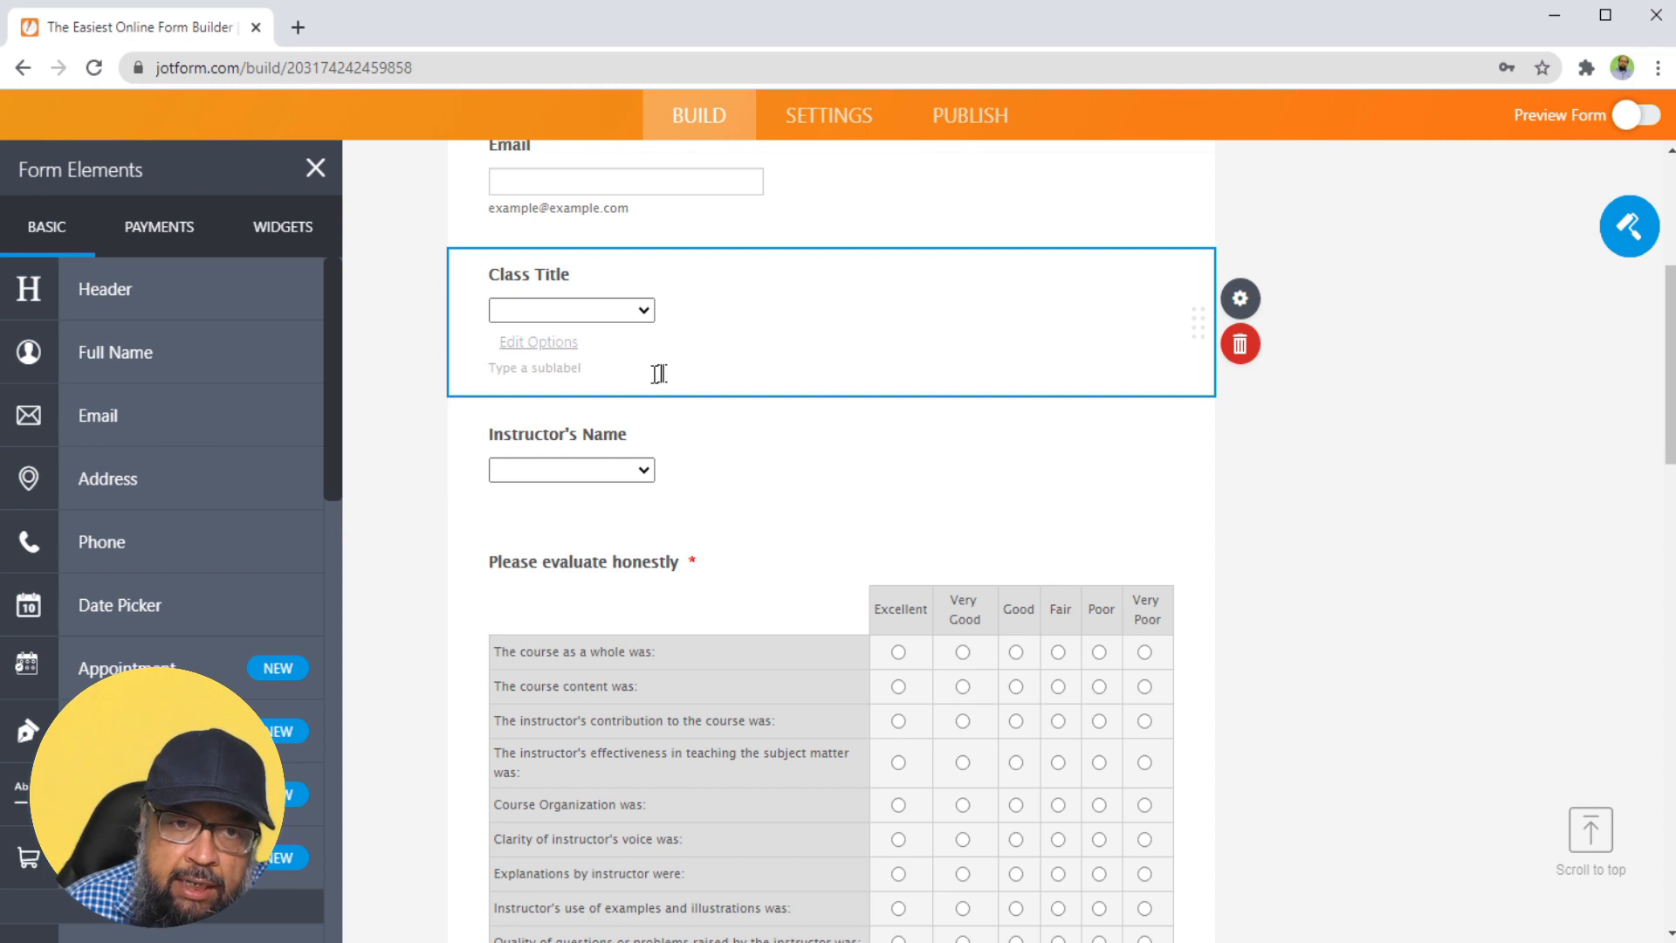
Add one more instructor's full name at the end of the Instructor's Name dropdown options and save the changes.
scroll(672, 389, down, 1)
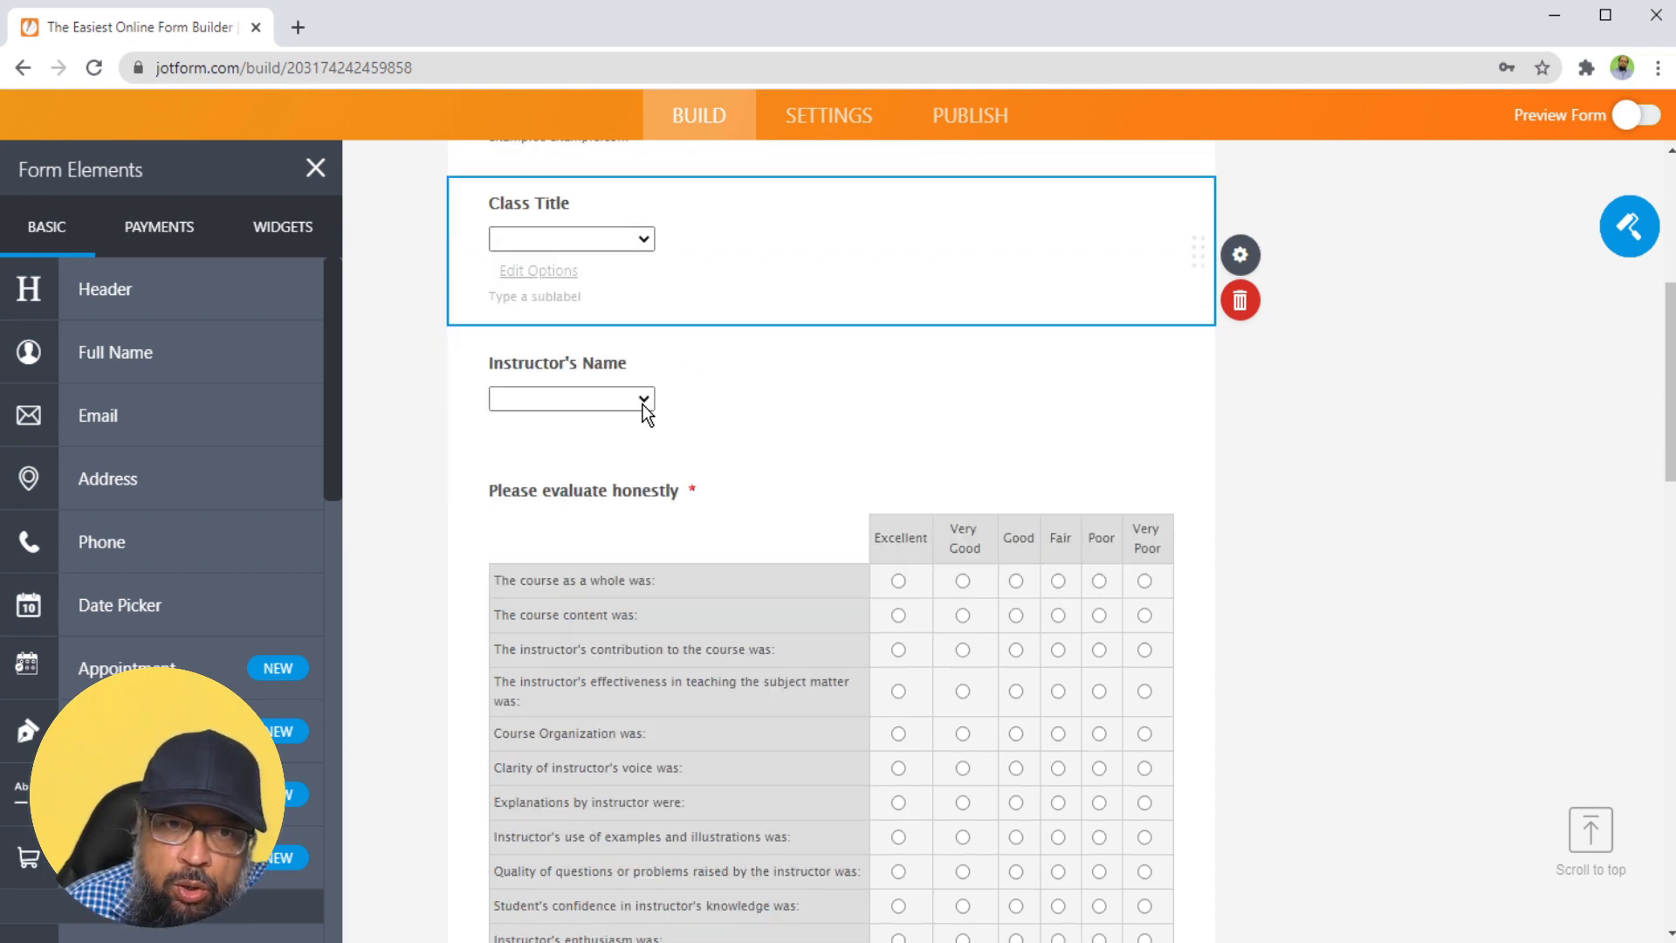
click(643, 405)
click(637, 390)
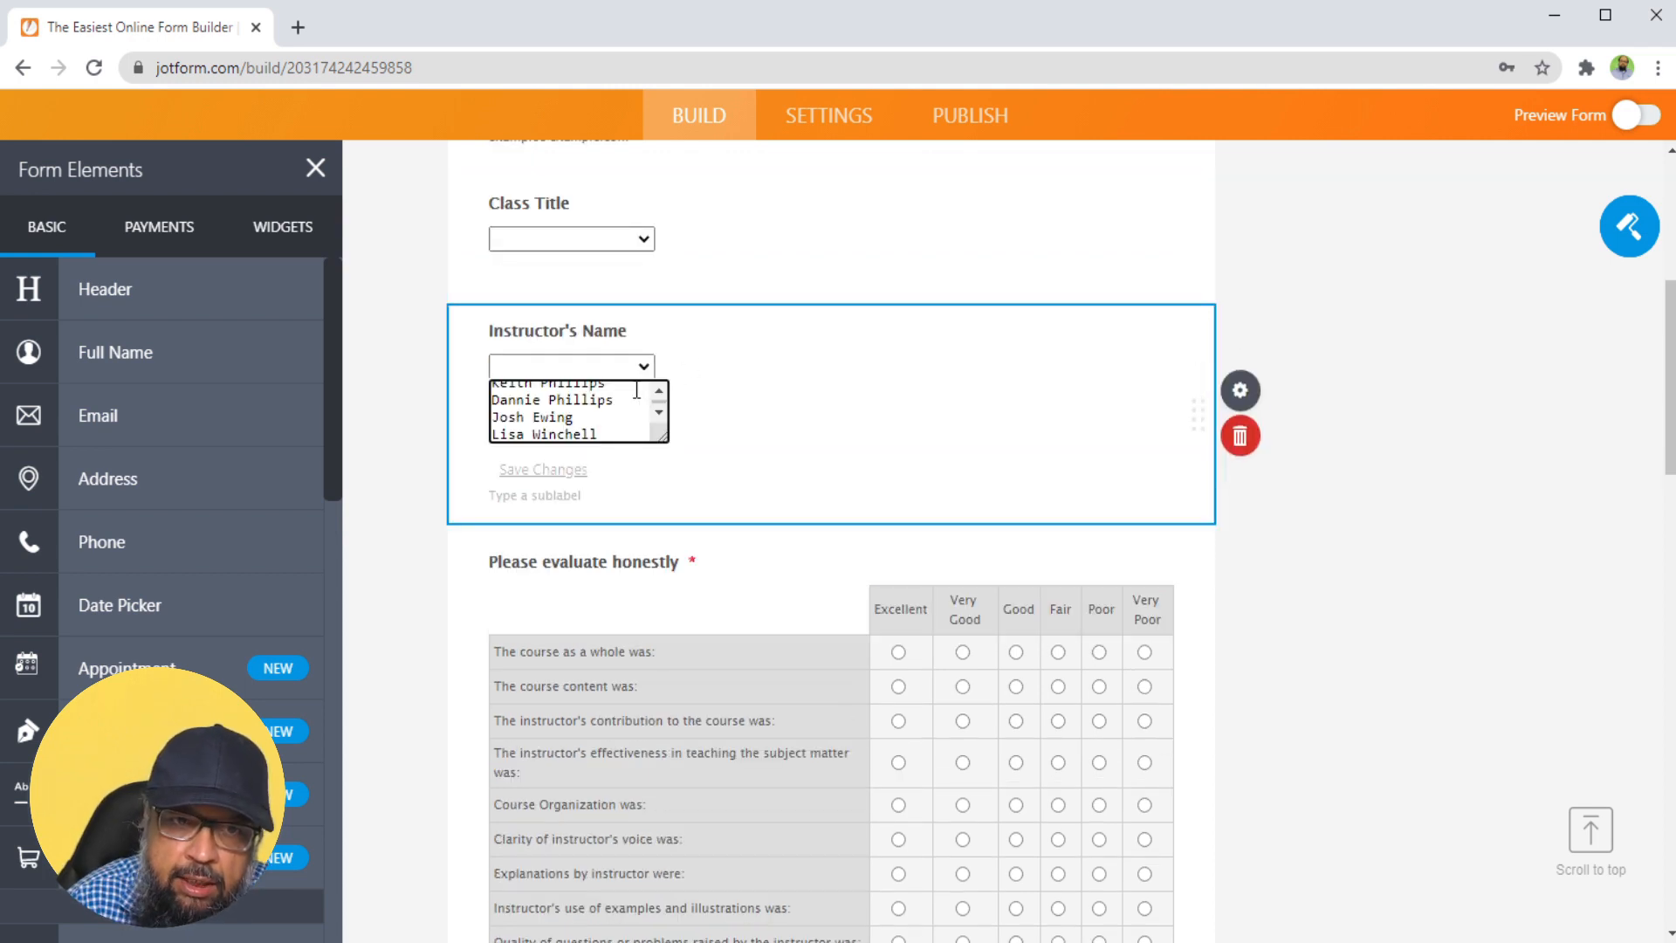
key(Return)
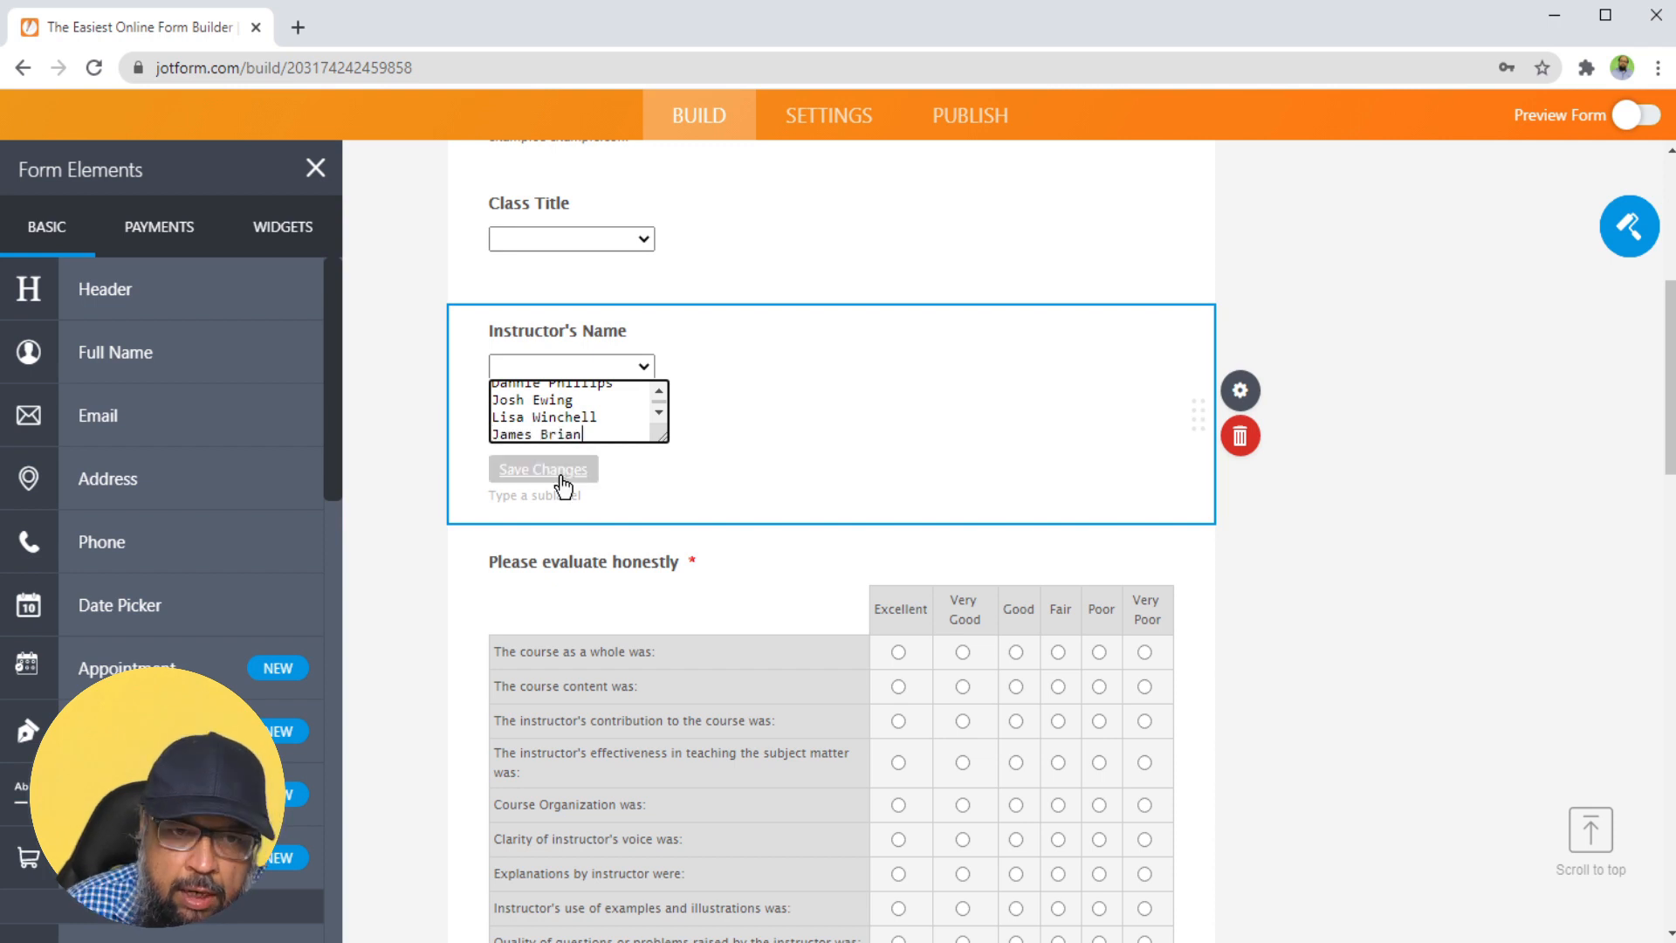
click(559, 471)
scroll(693, 475, up, 4)
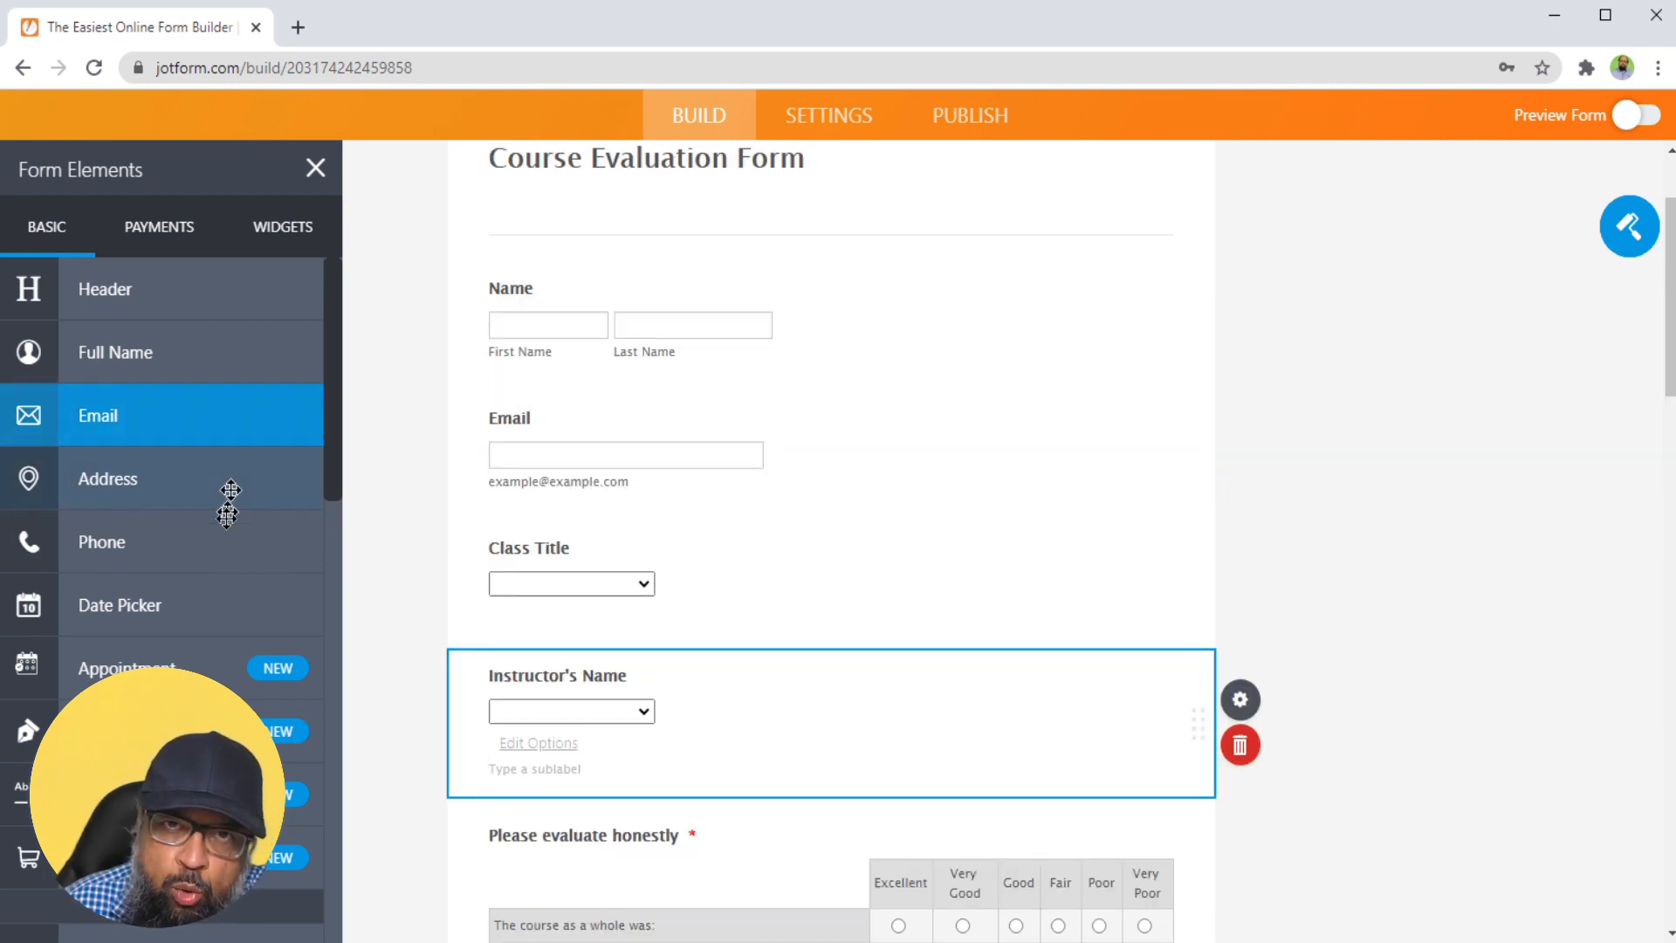
Show the full set of form settings and set the form language to English (US).
click(855, 120)
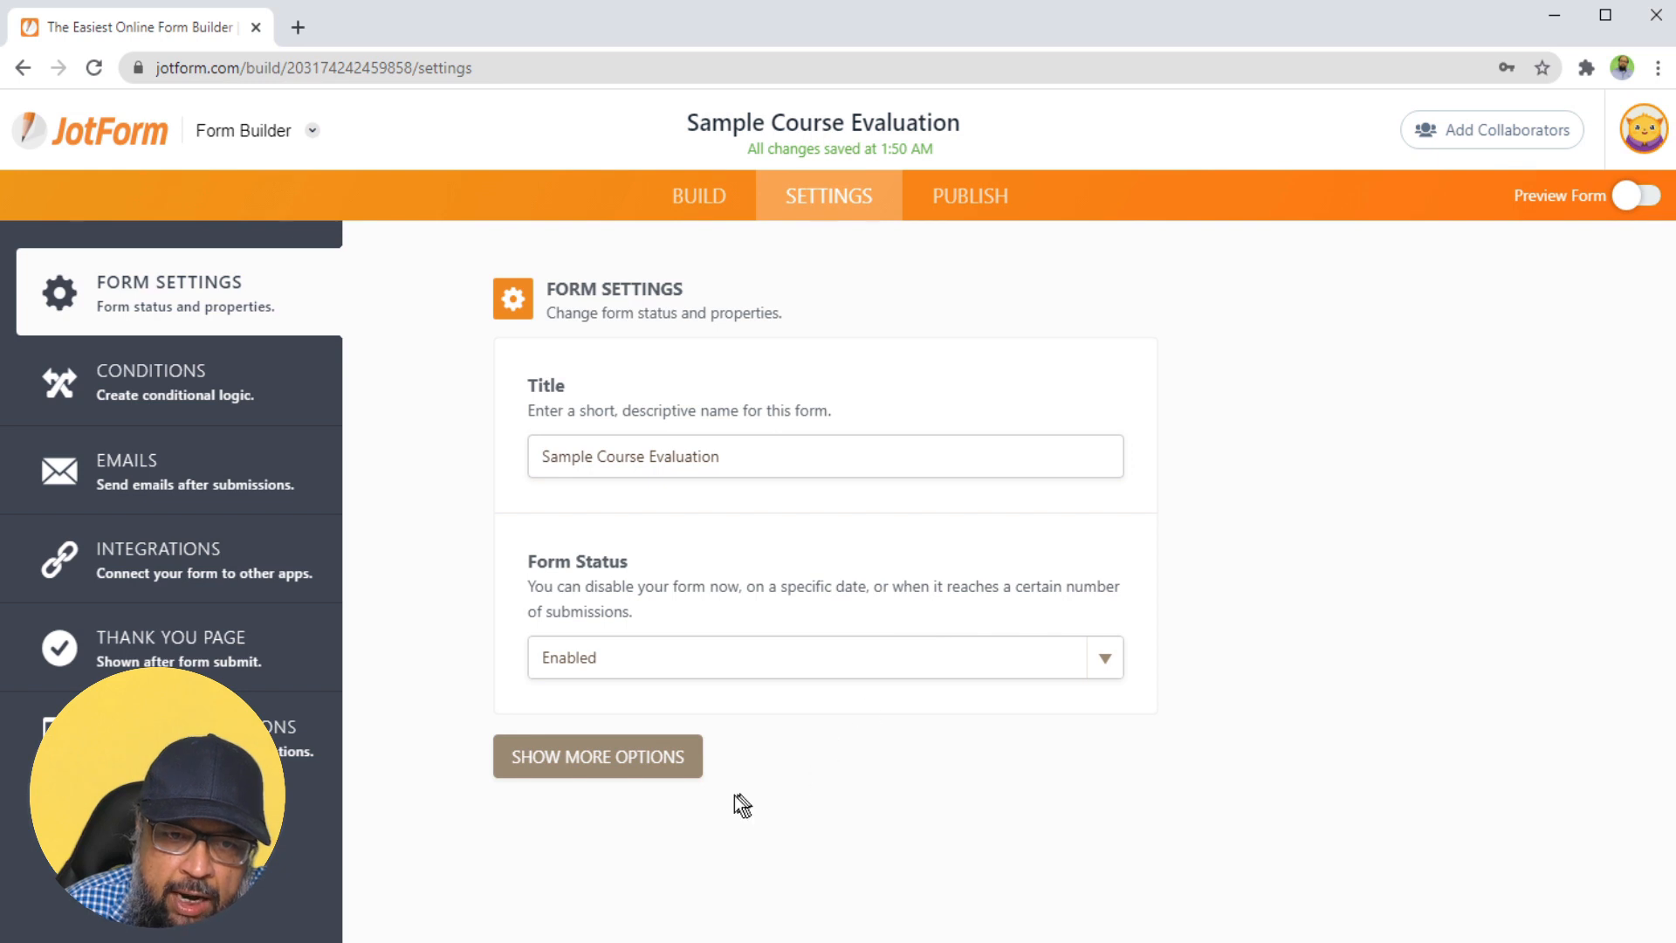
click(653, 770)
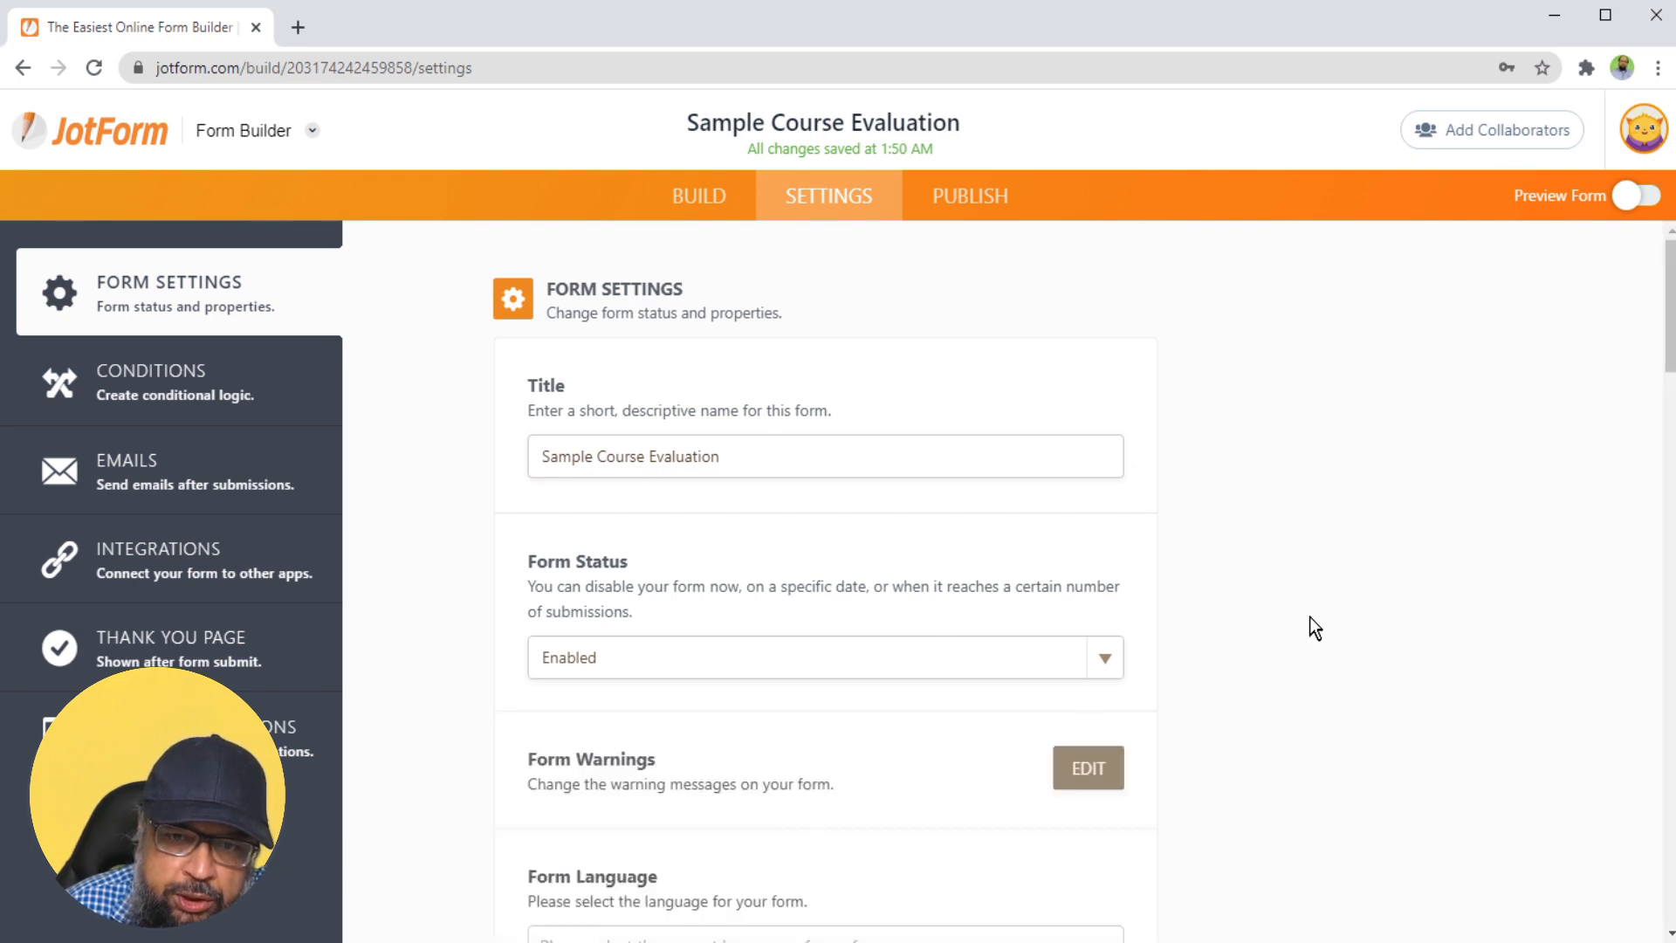
scroll(1289, 550, down, 5)
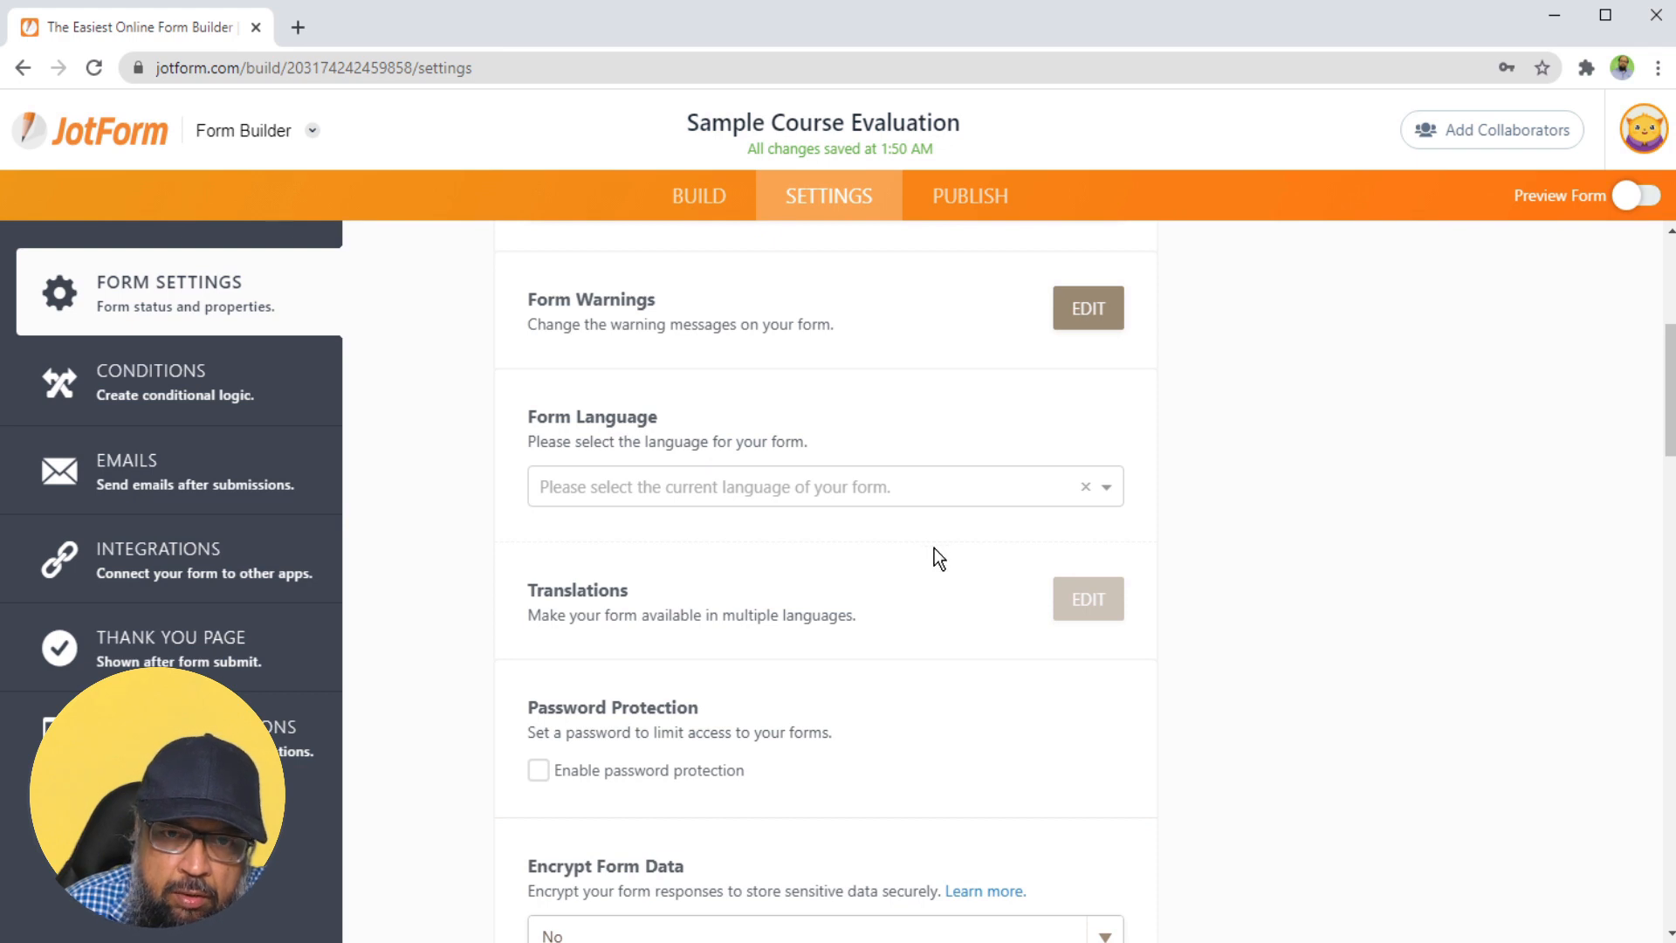
click(920, 487)
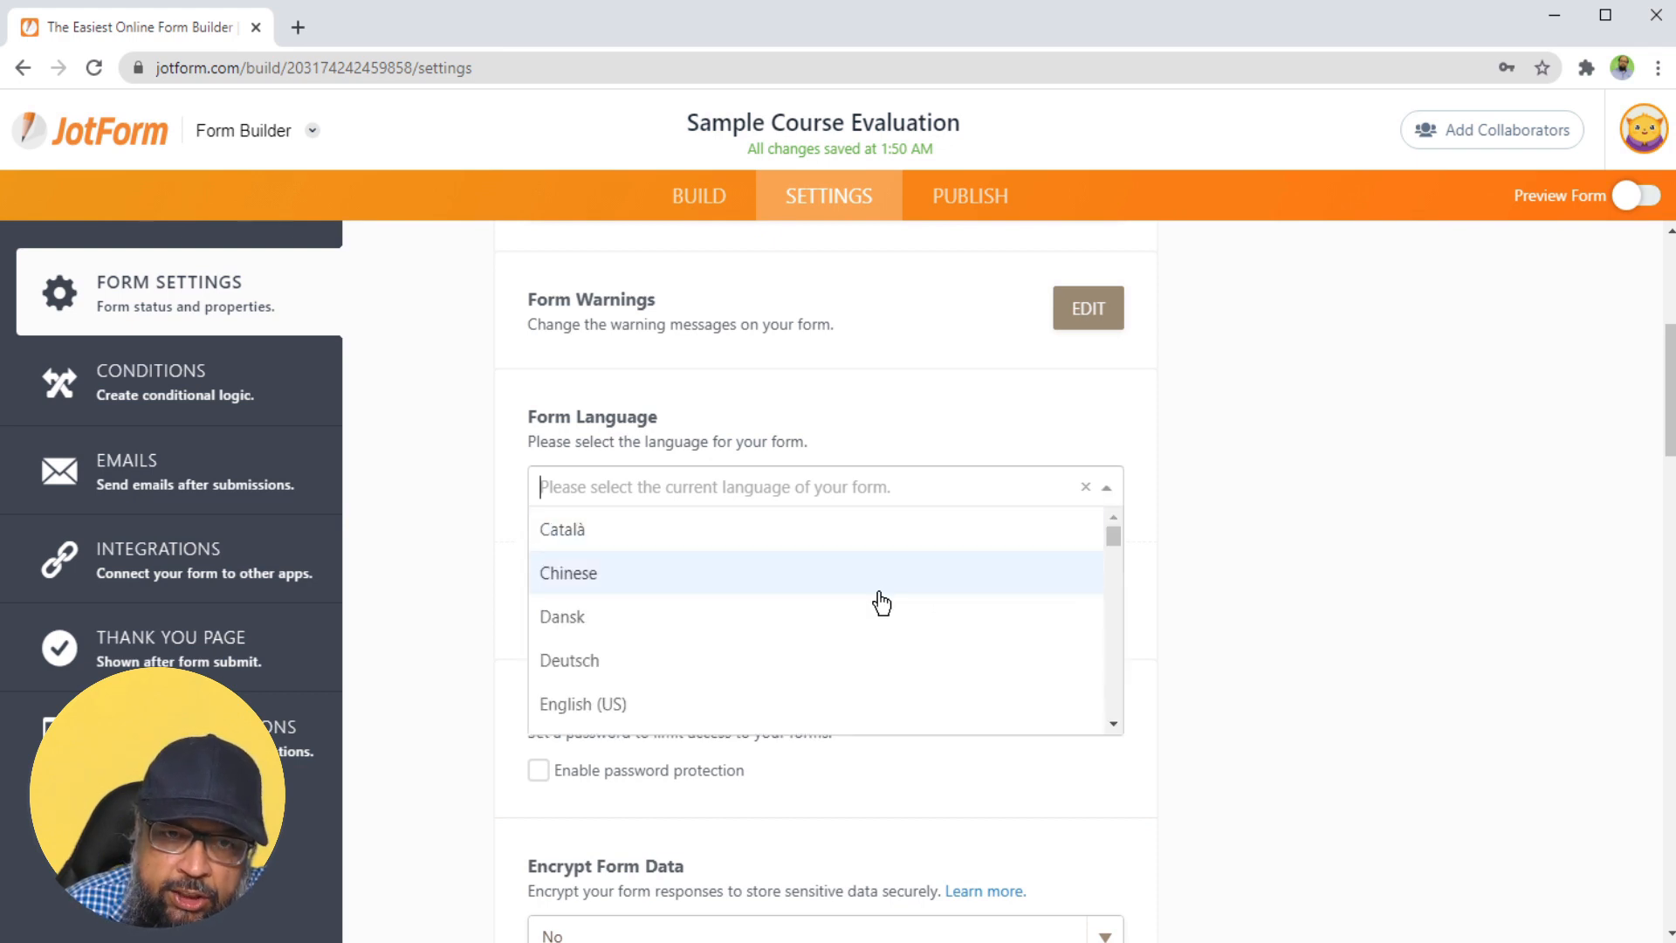
scroll(883, 603, down, 2)
click(610, 588)
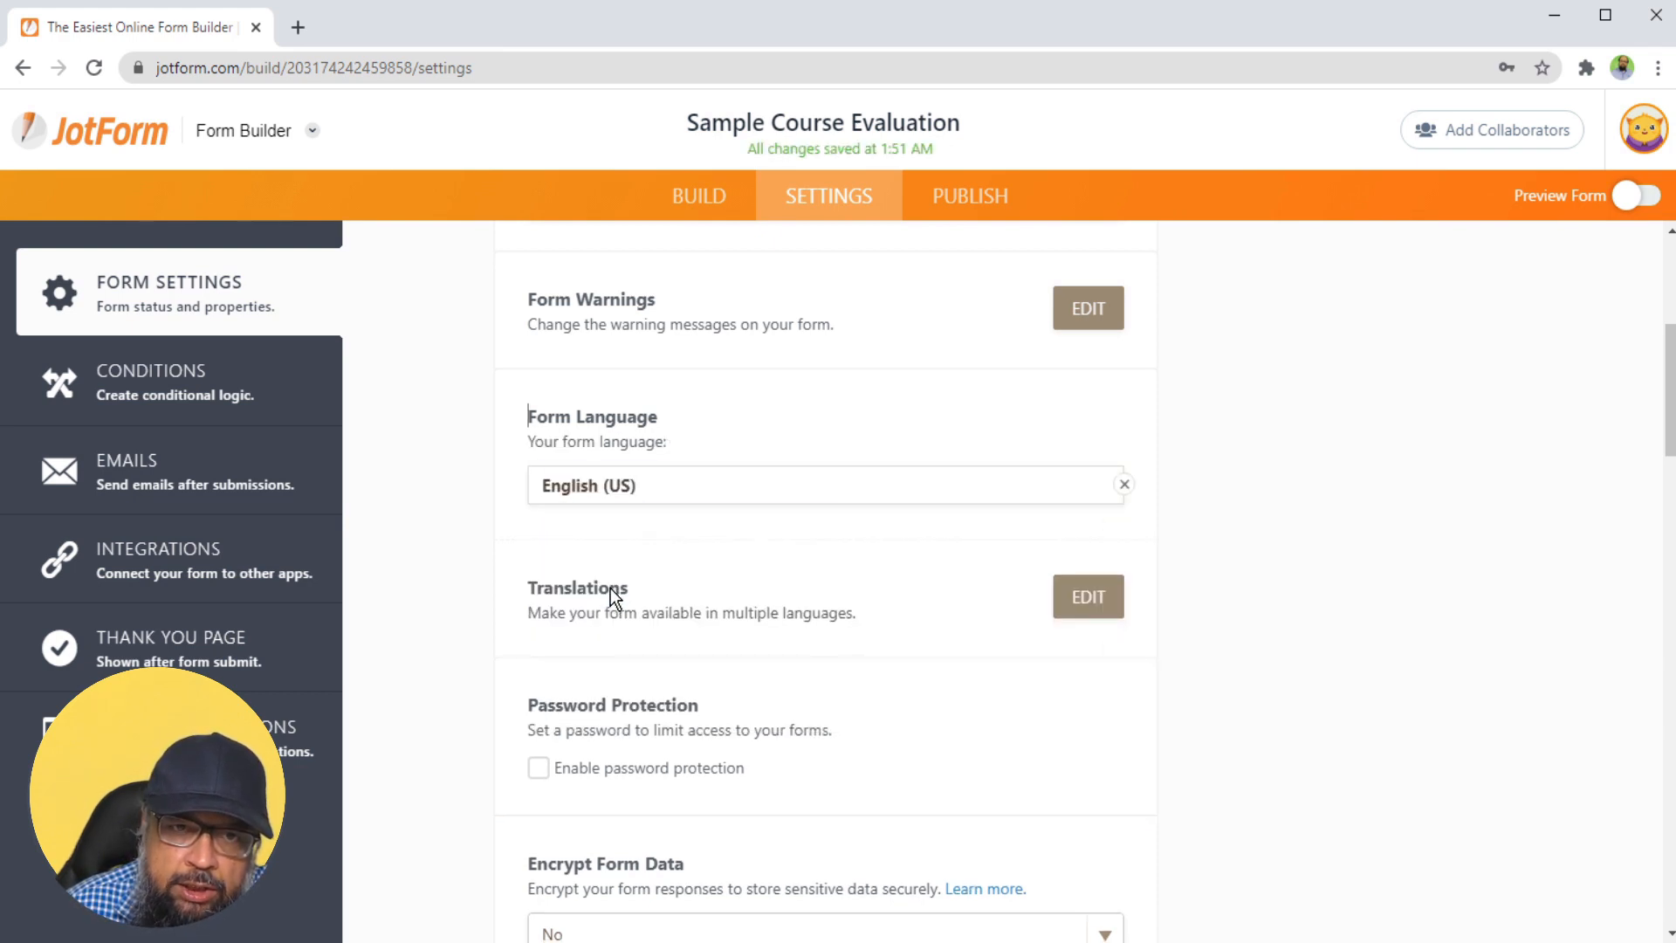
Set the form's Unique Submission option to Check cookies only.
scroll(1283, 536, down, 4)
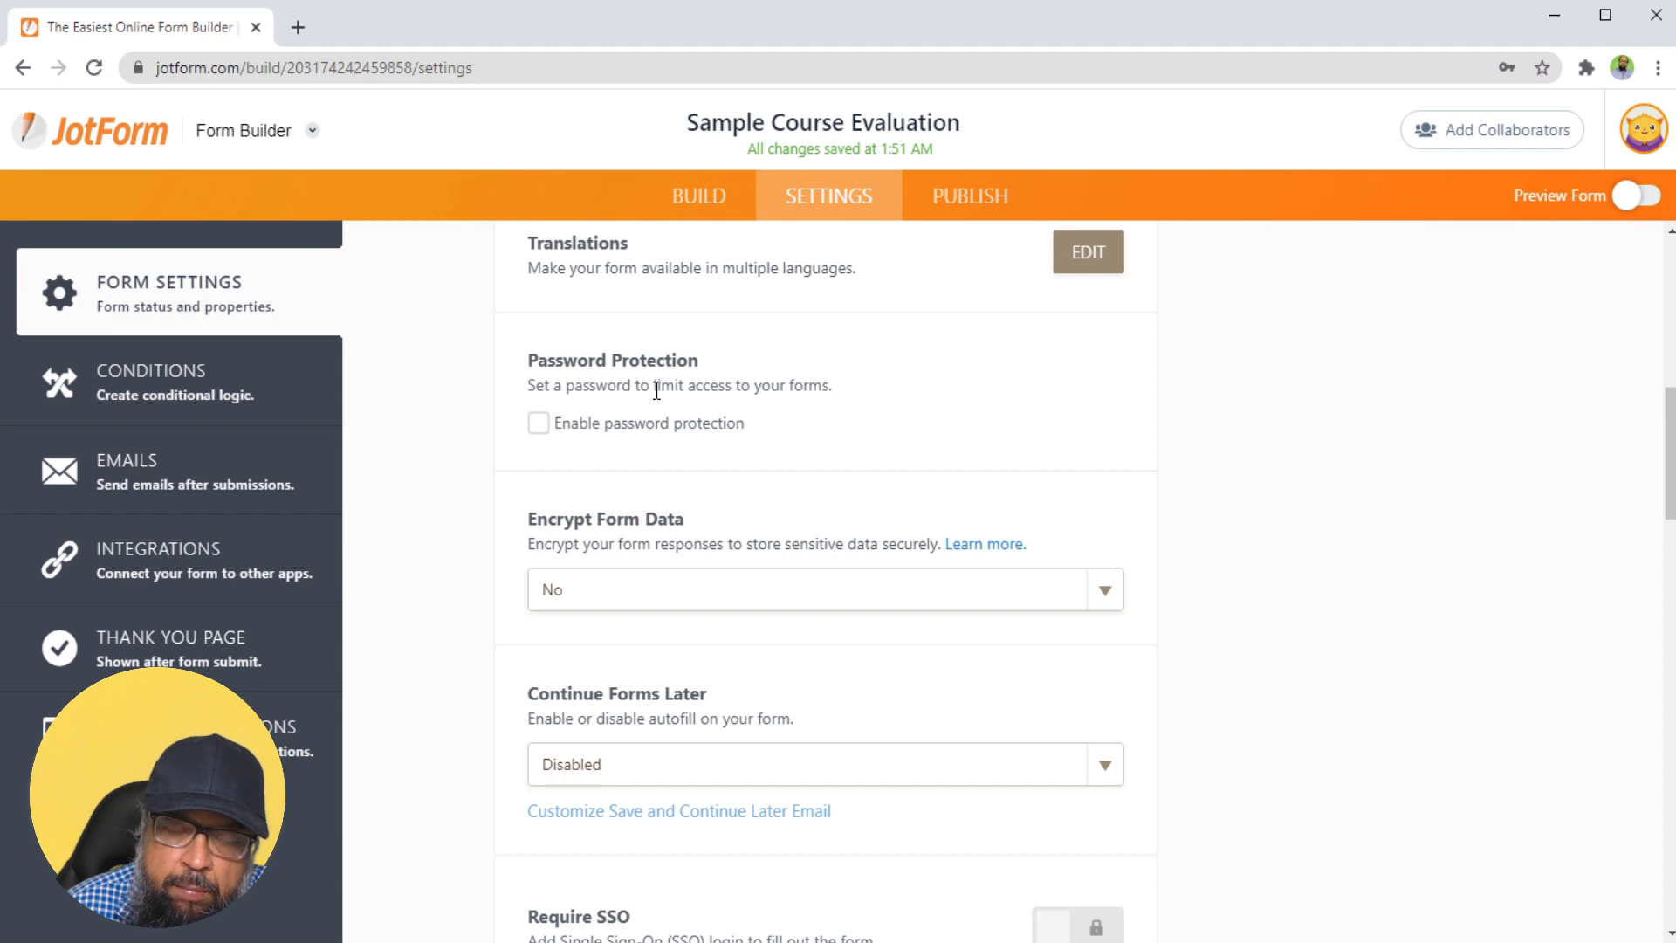
scroll(656, 390, down, 5)
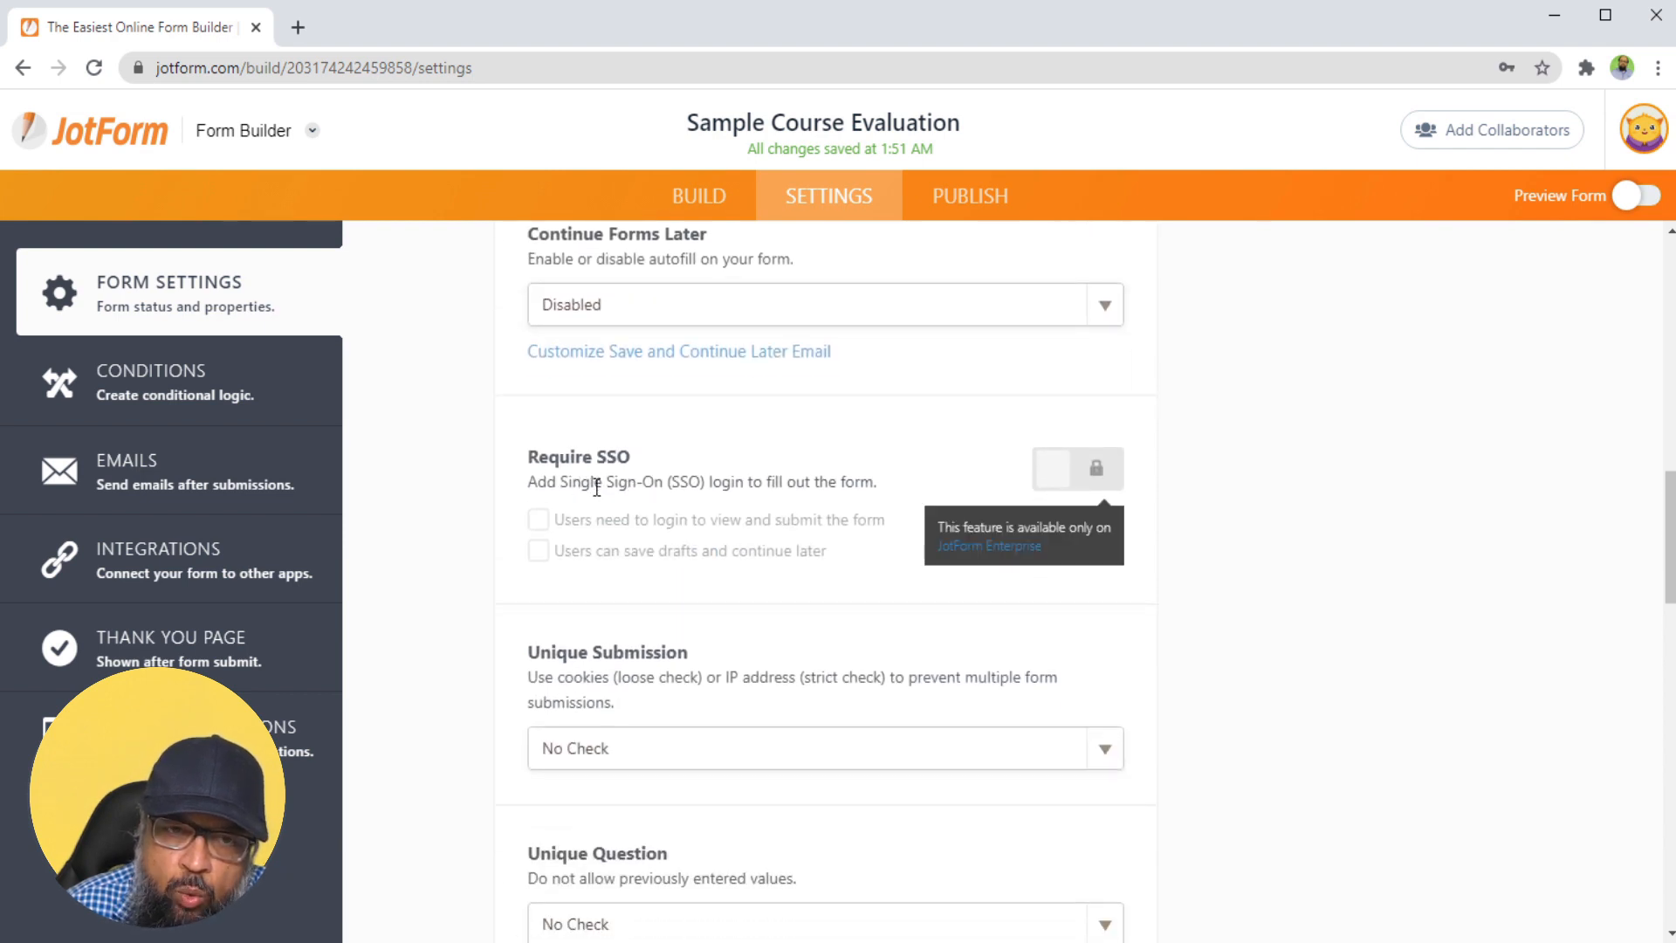
scroll(756, 532, down, 4)
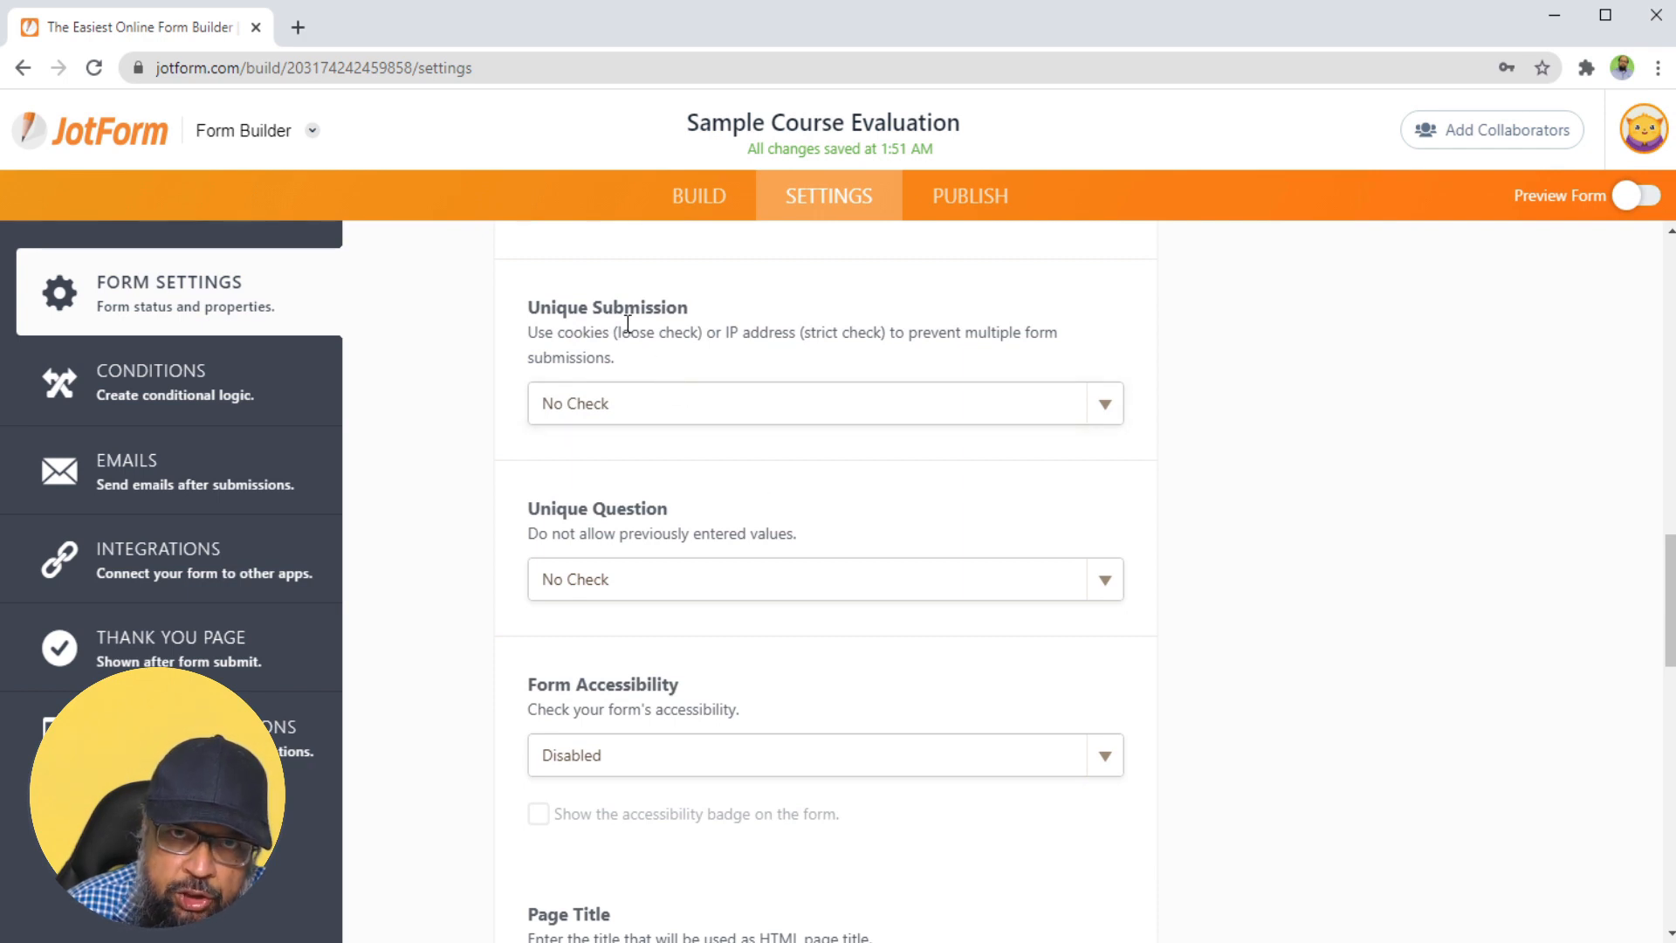
click(1102, 409)
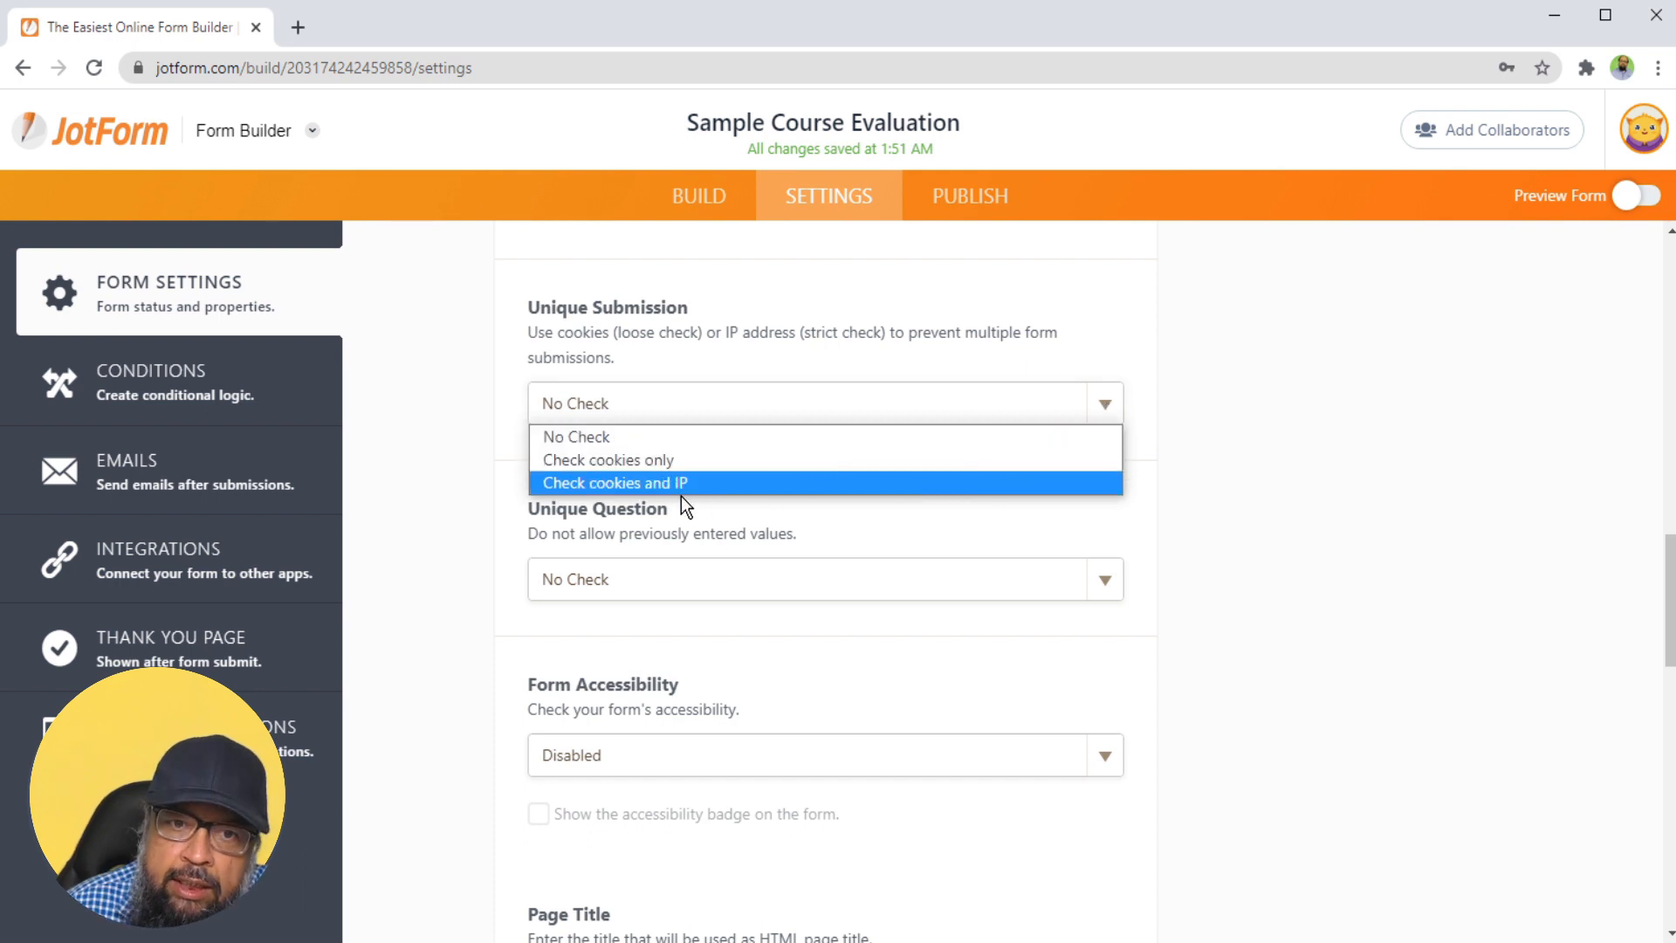
click(644, 459)
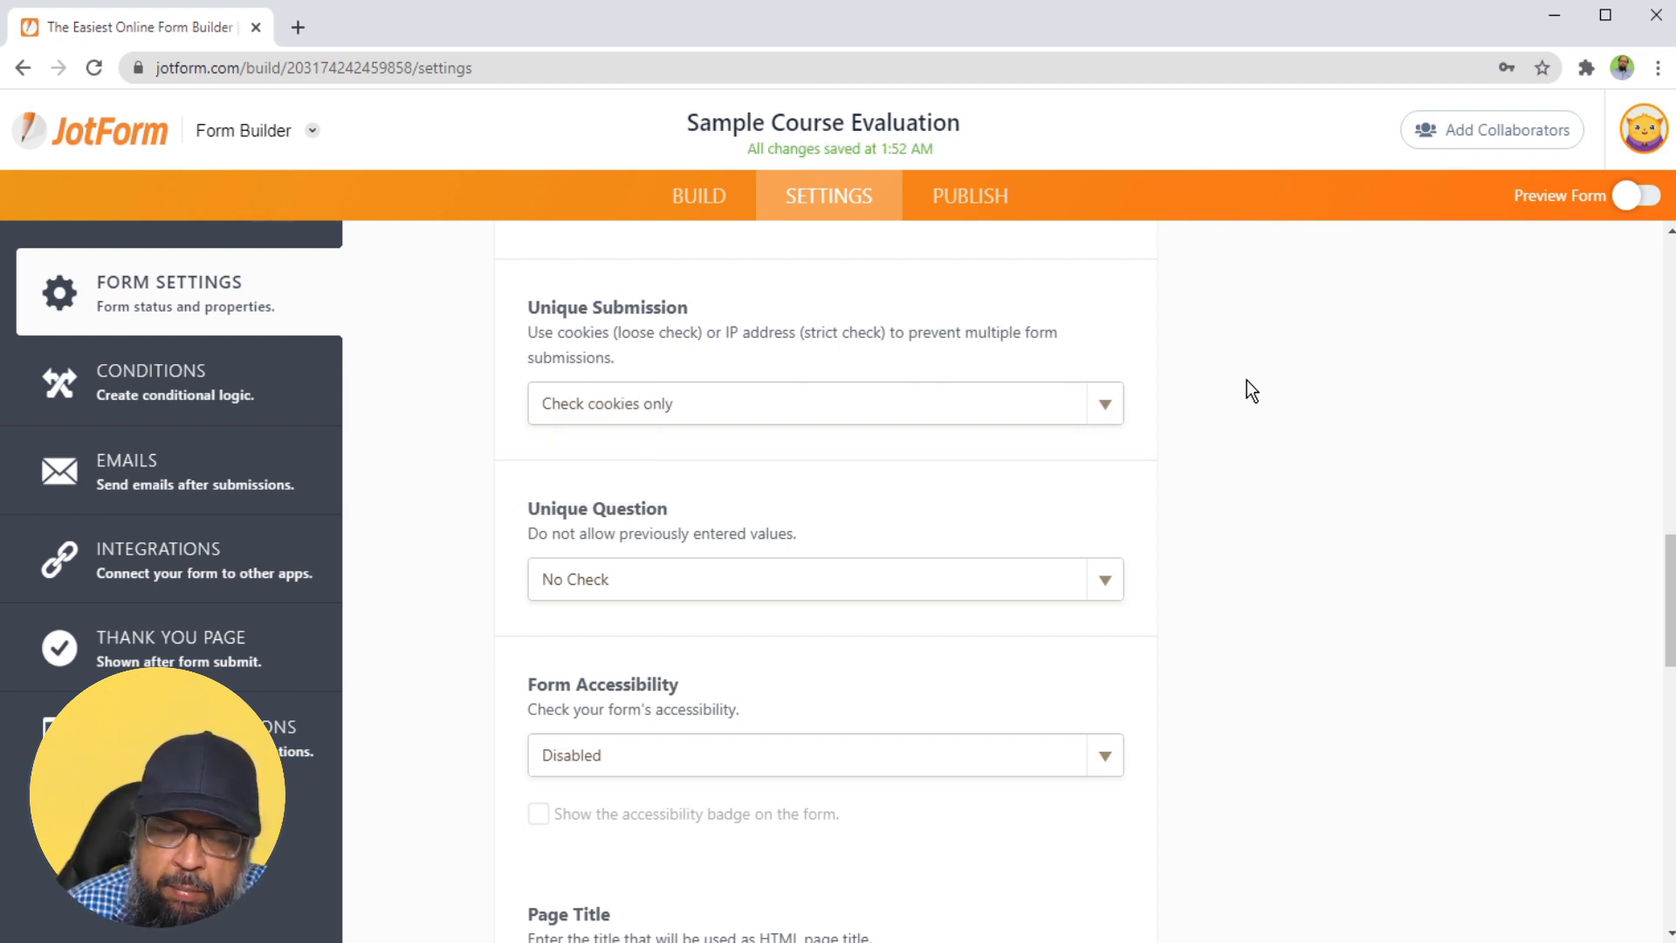
Set the Unique Question option to Email so that previously entered addresses are not allowed.
scroll(1133, 498, down, 1)
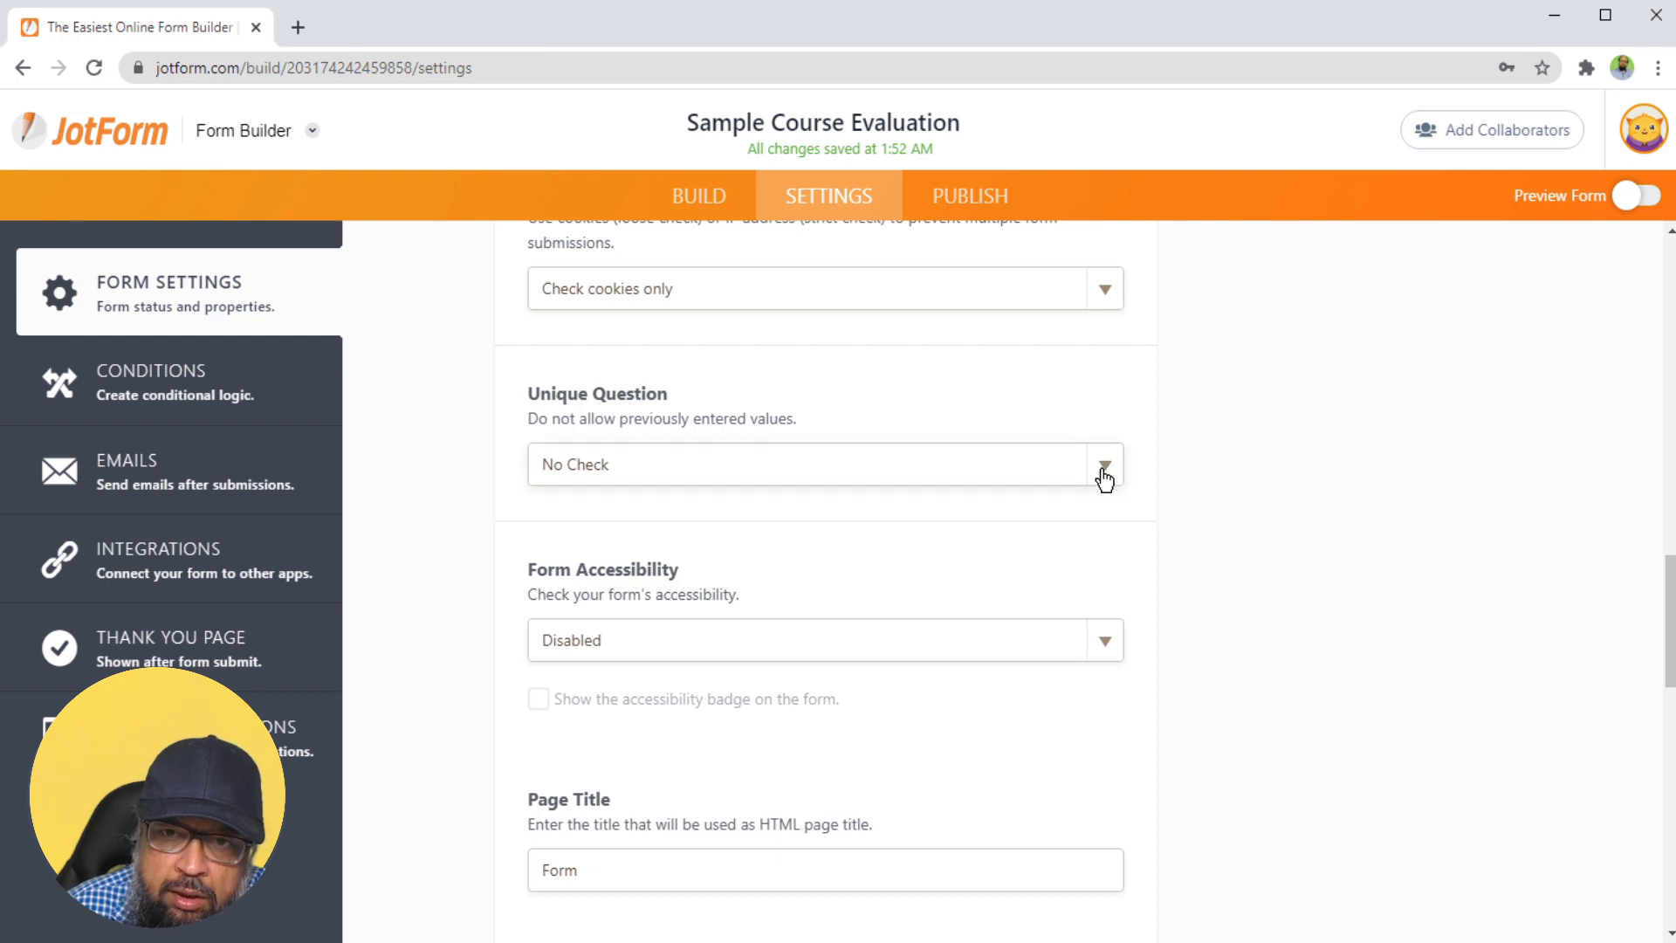
click(1104, 466)
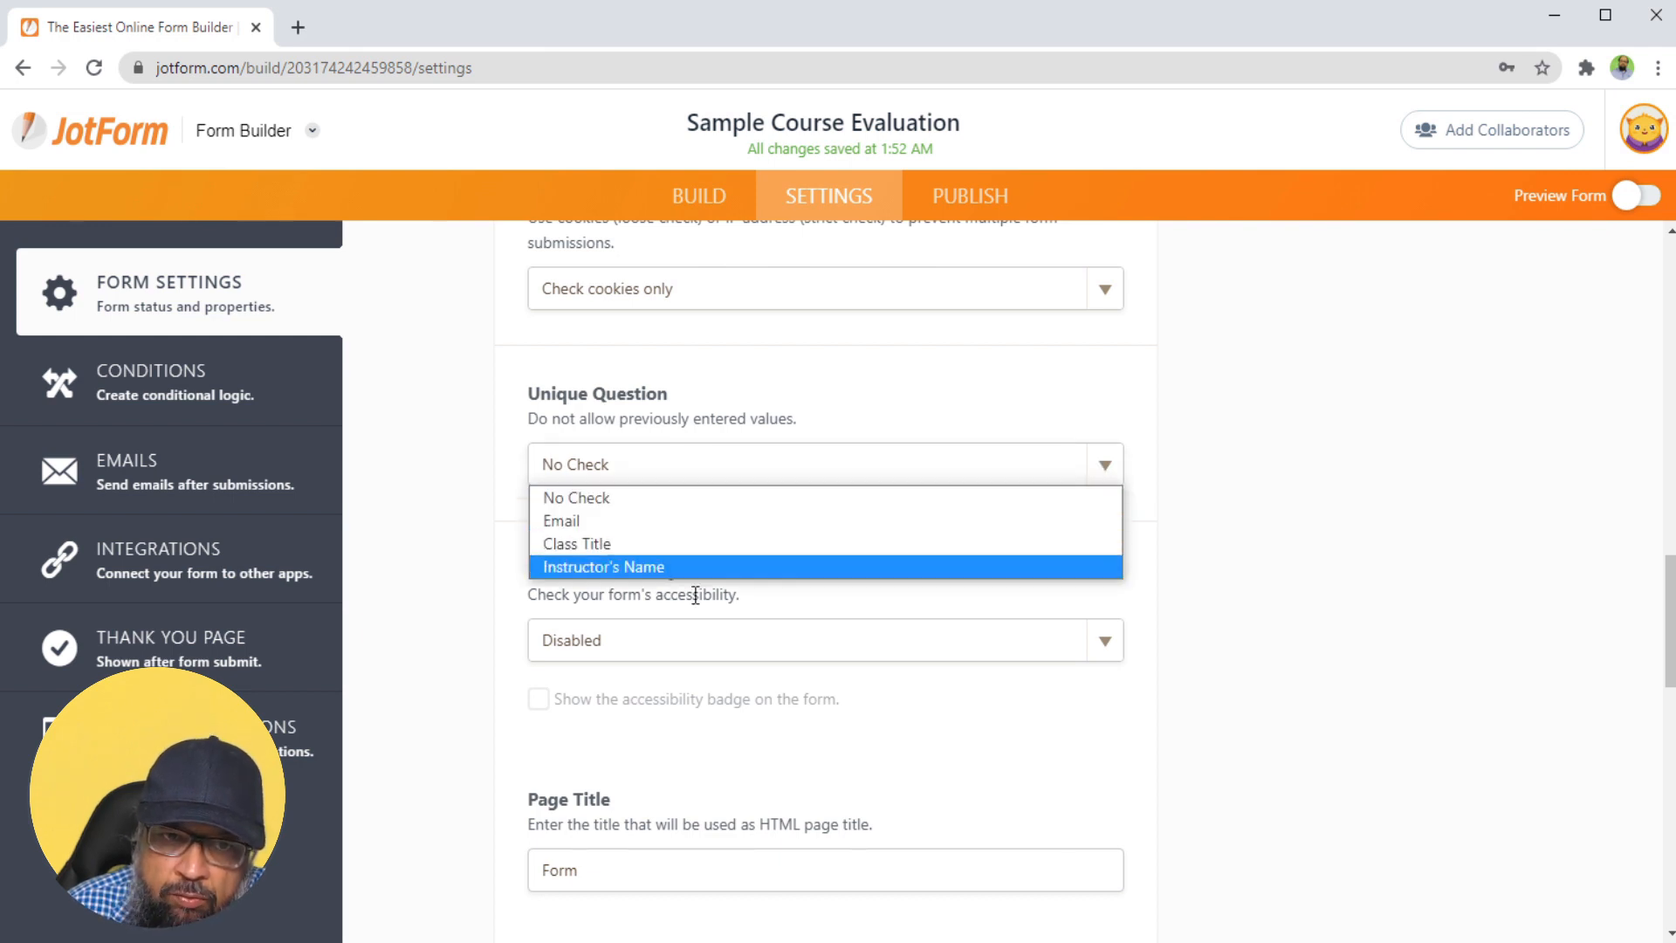
click(590, 520)
Look over the remaining form settings, and view the form's sharing link and email invitation options for publishing.
scroll(1197, 694, down, 4)
scroll(1197, 694, down, 5)
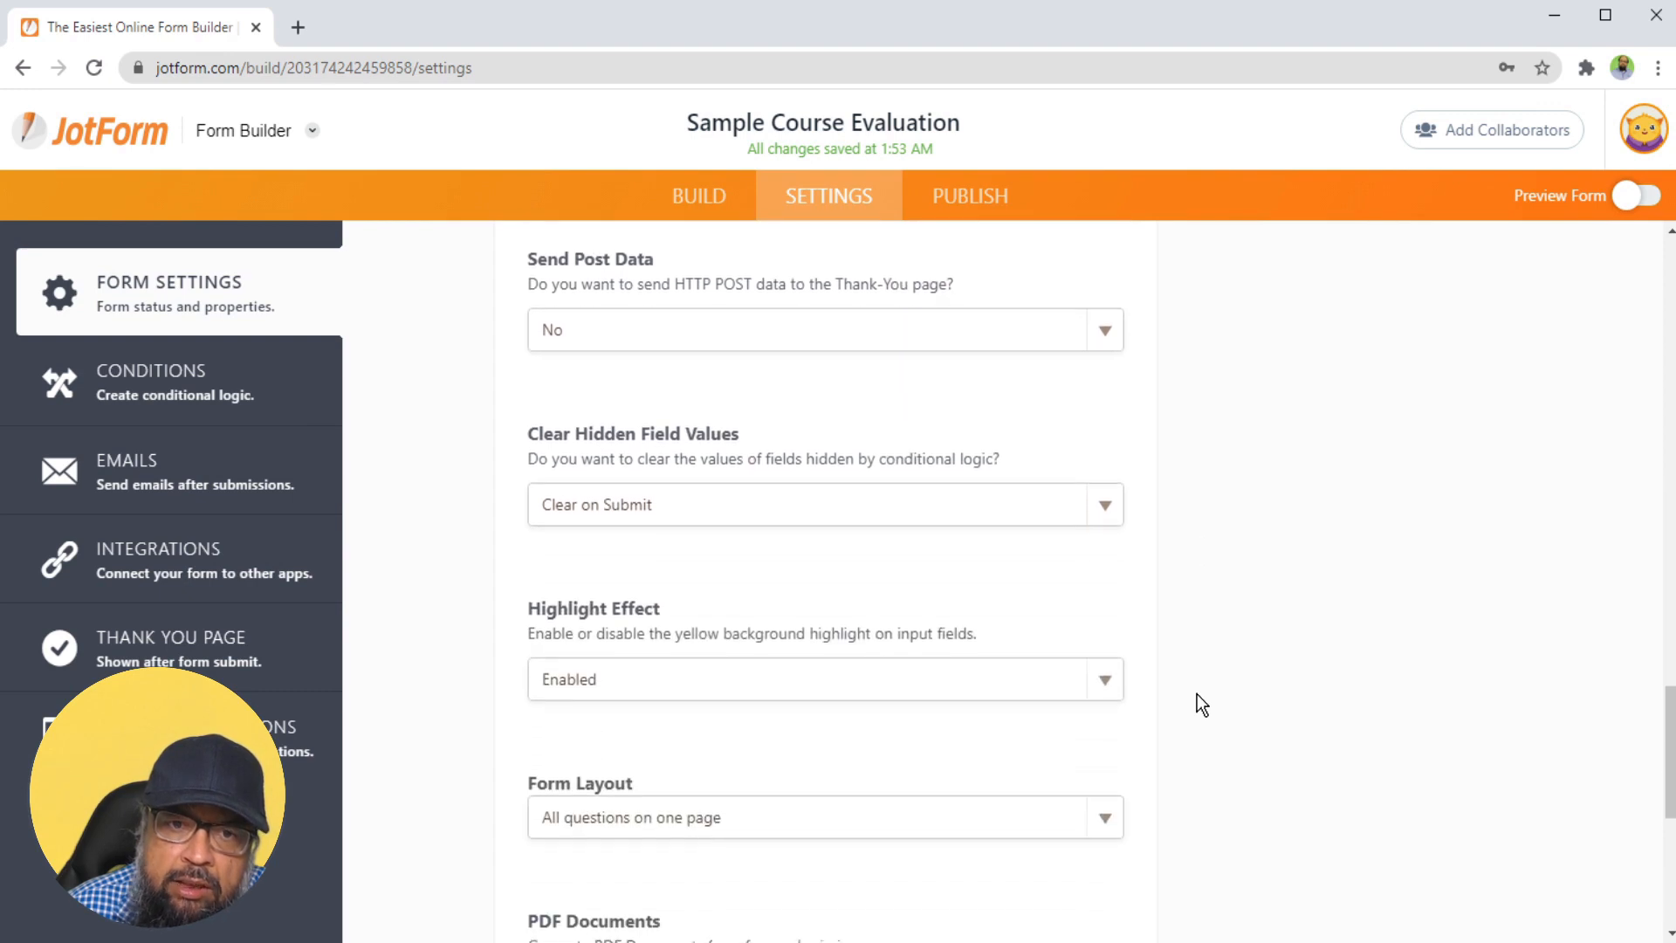
scroll(1196, 694, up, 2)
scroll(1197, 694, up, 5)
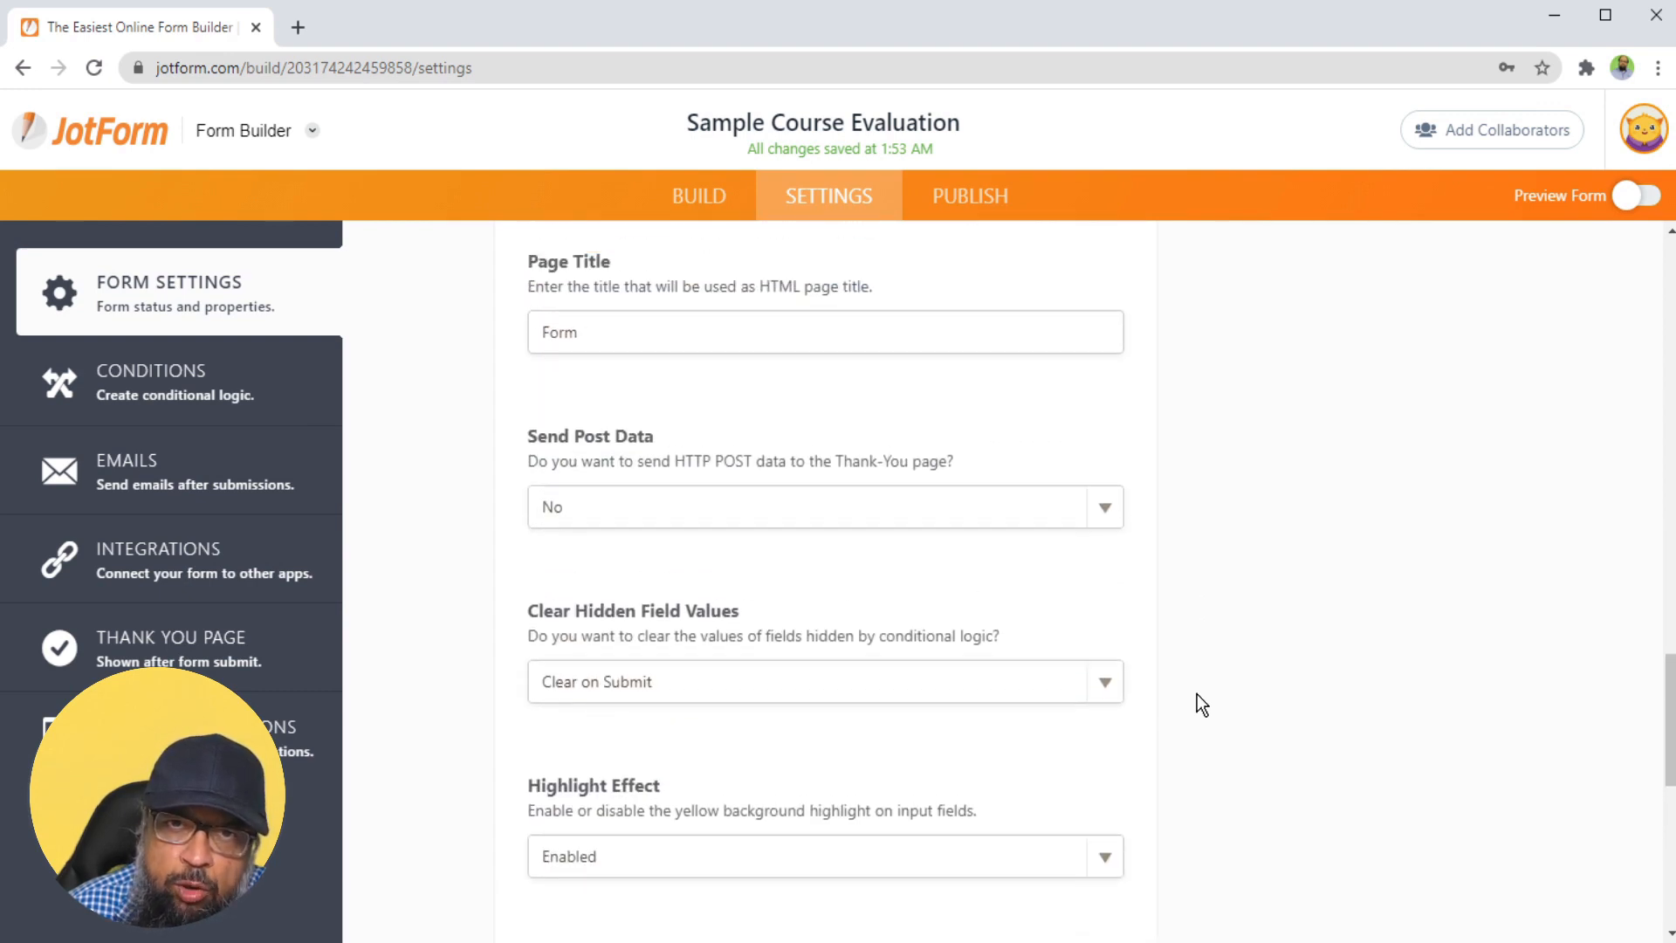
scroll(1240, 720, up, 4)
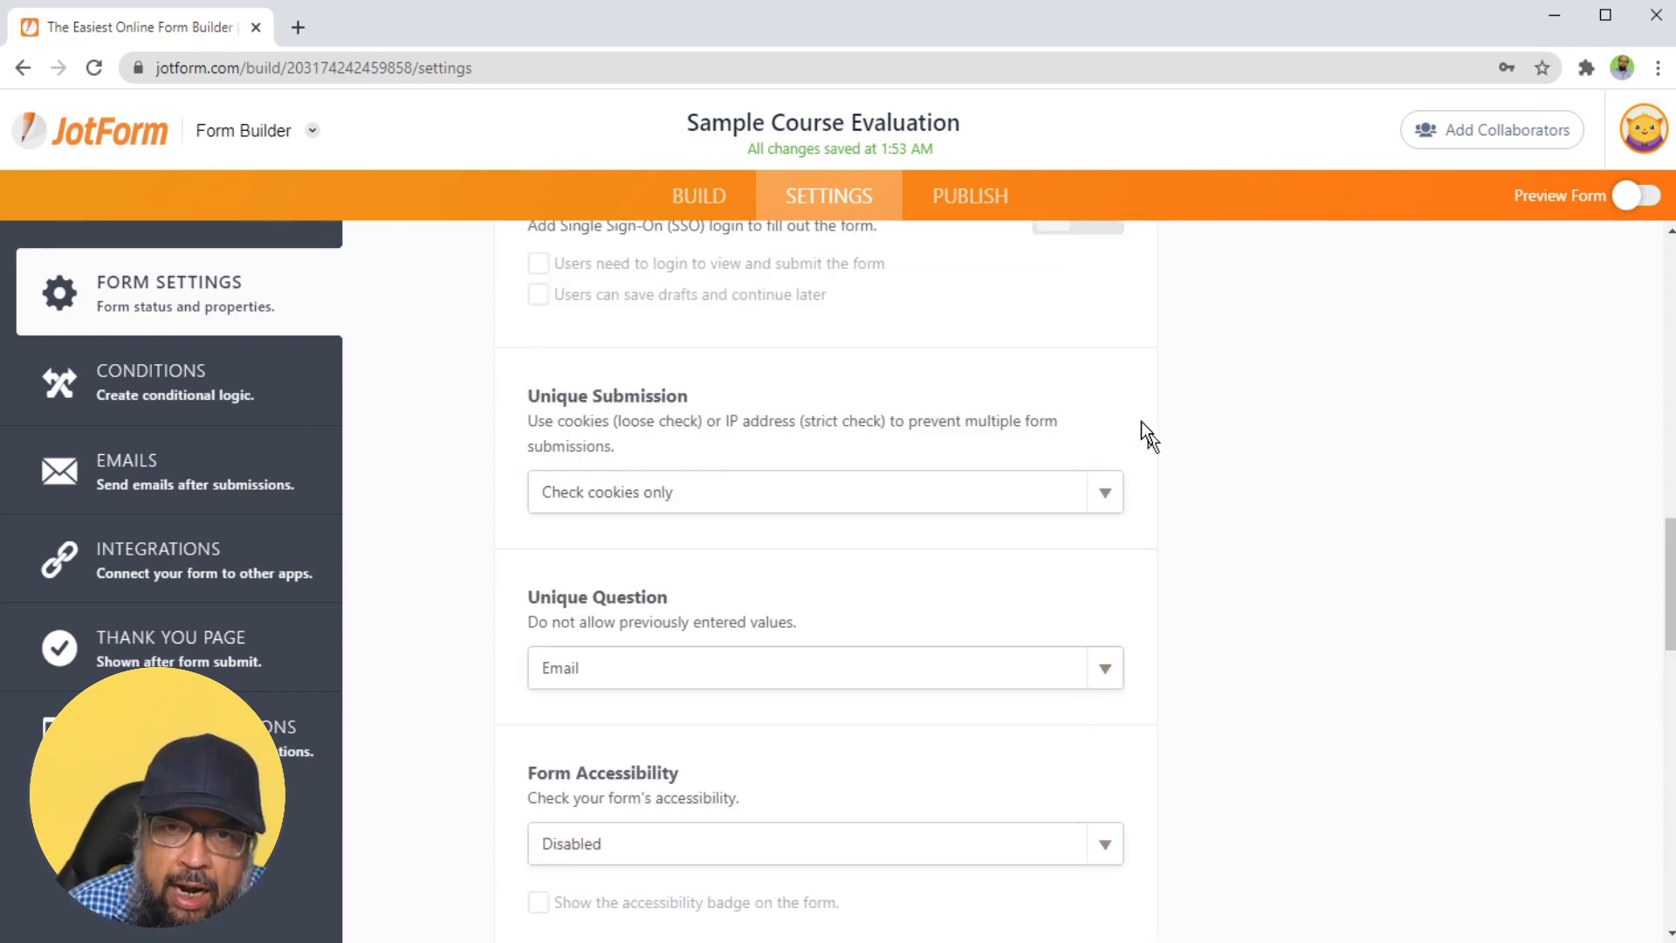
click(996, 206)
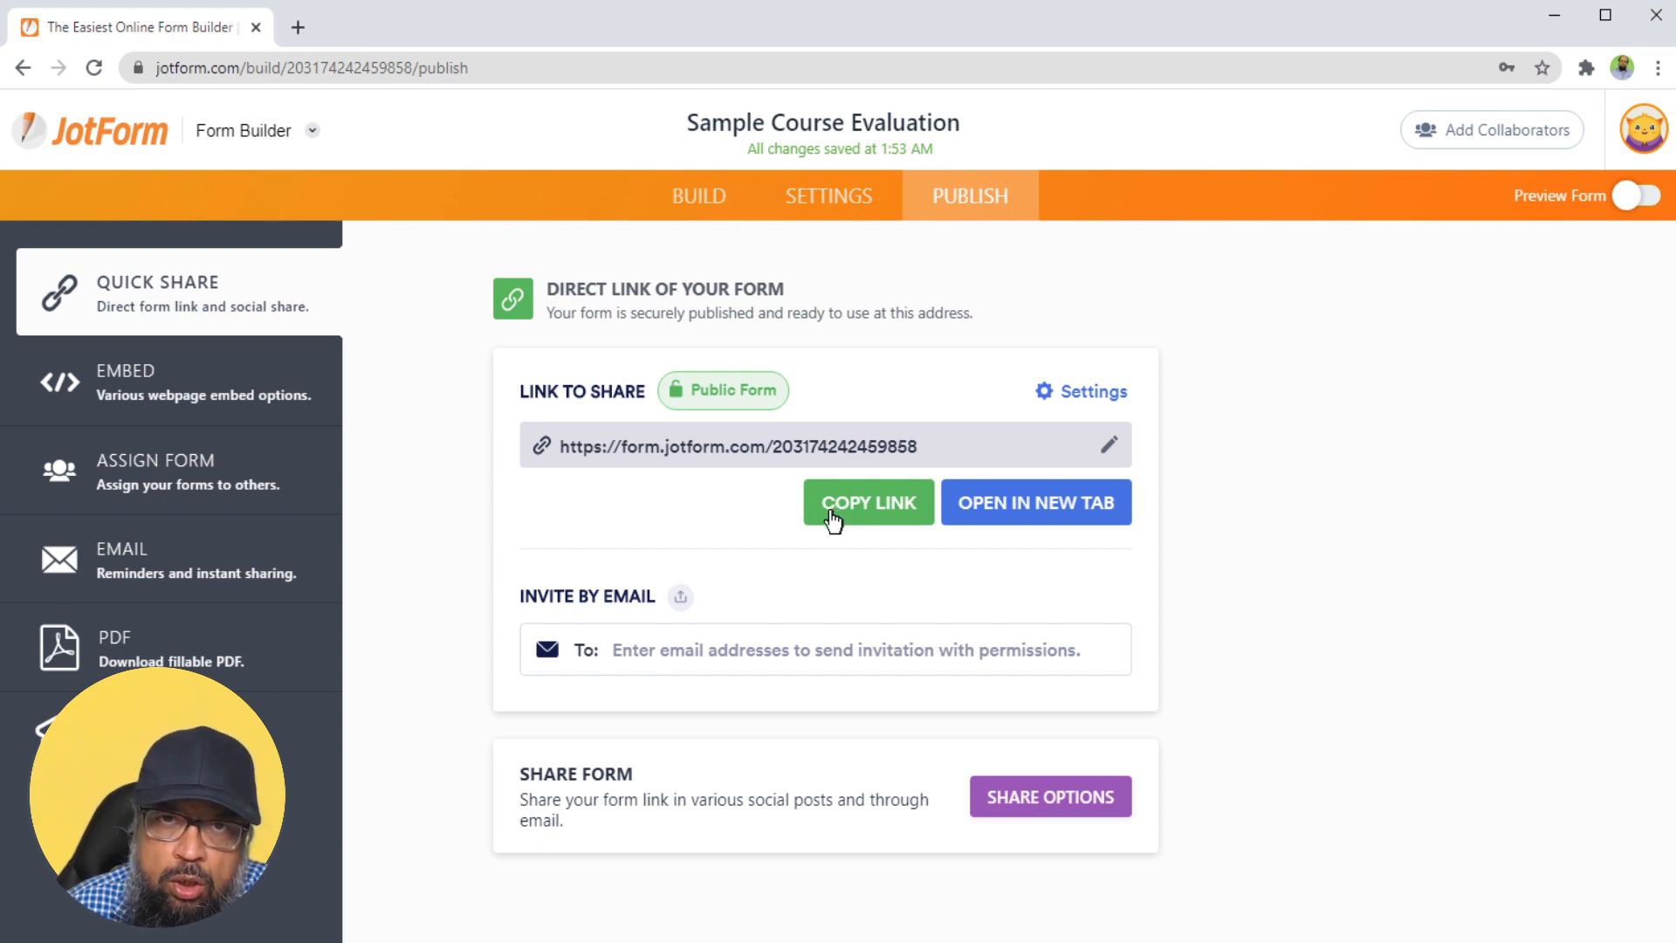
click(692, 653)
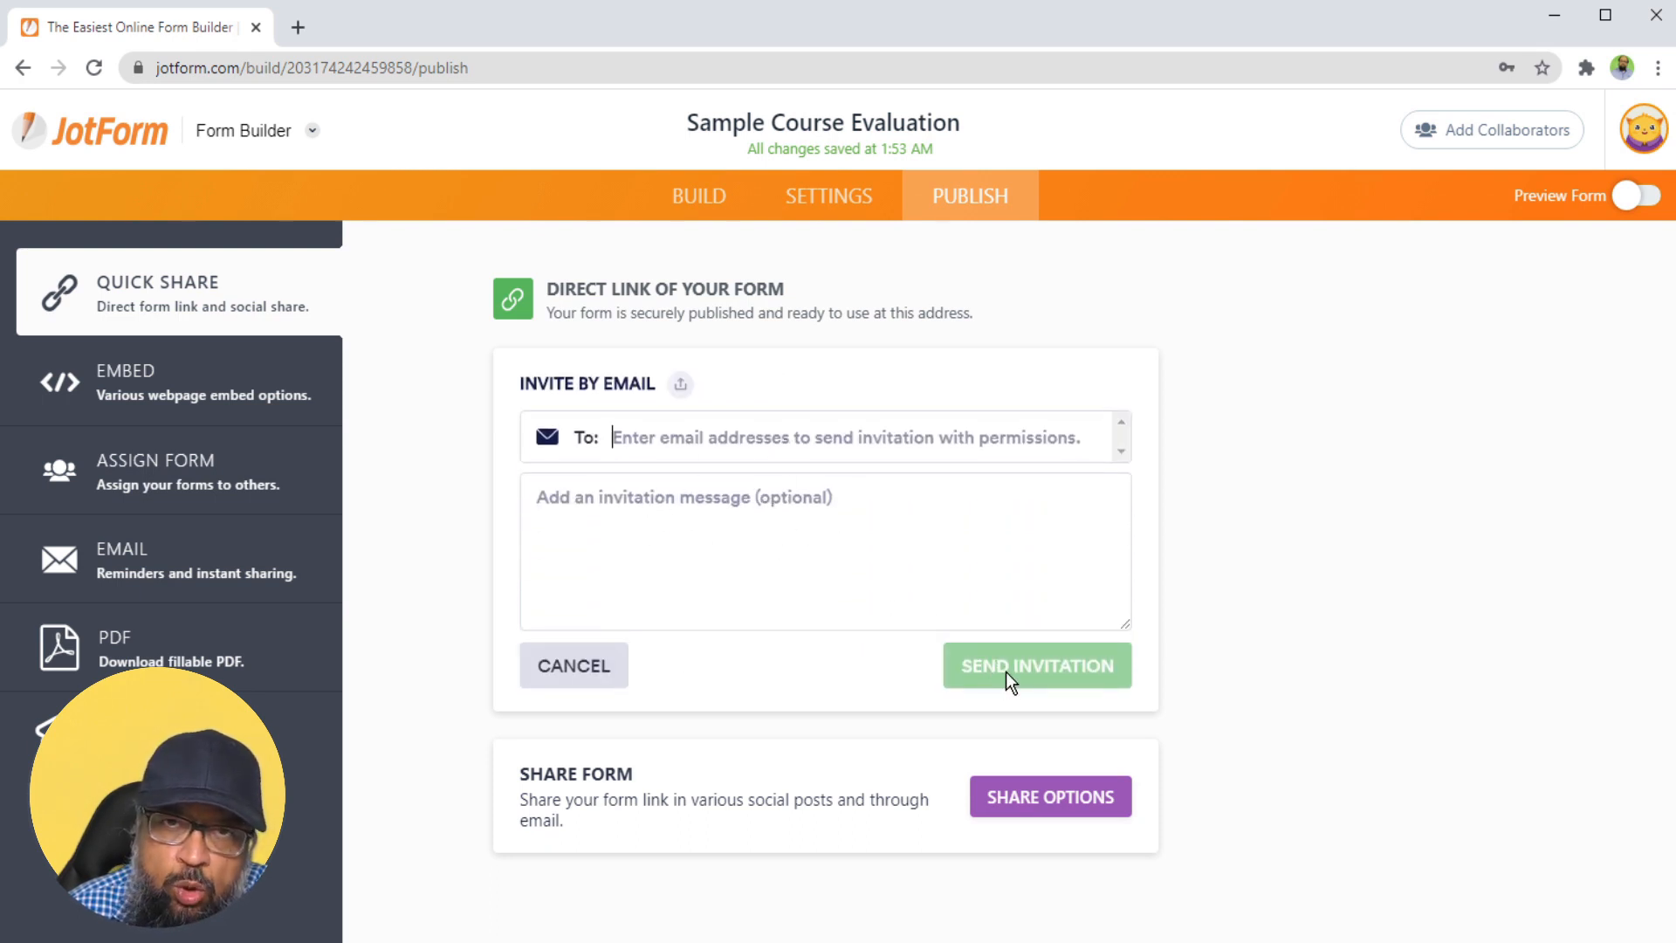
click(1206, 554)
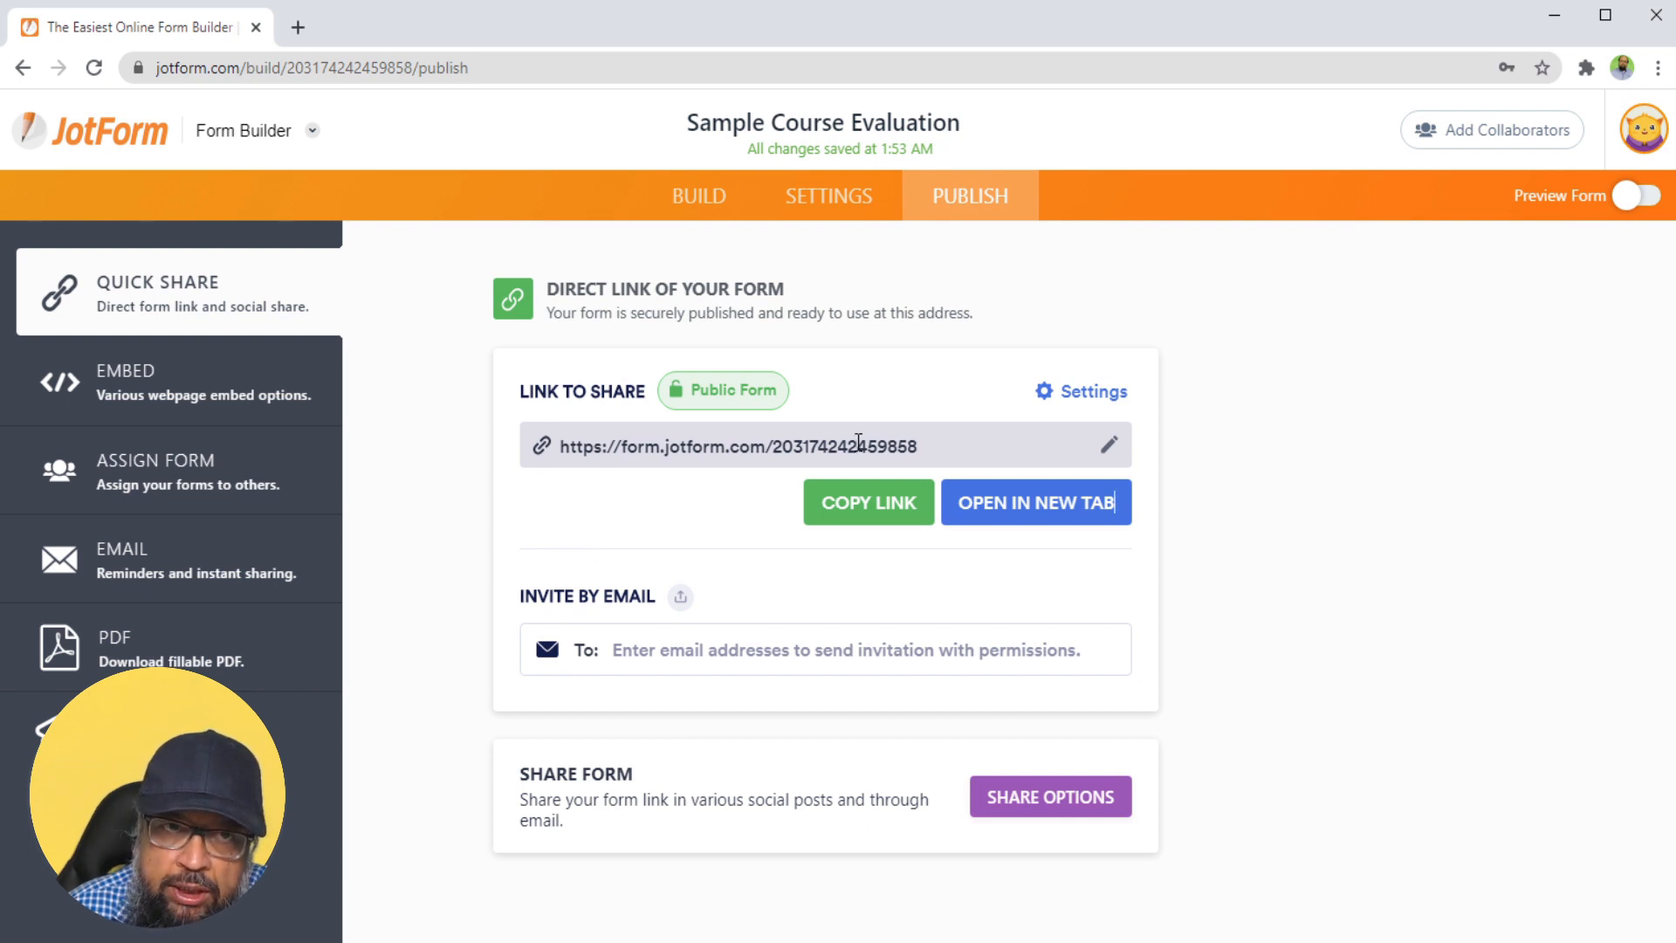
Open the published course evaluation form in its own tab, look through its questions and close it again.
click(1014, 515)
scroll(898, 332, down, 1)
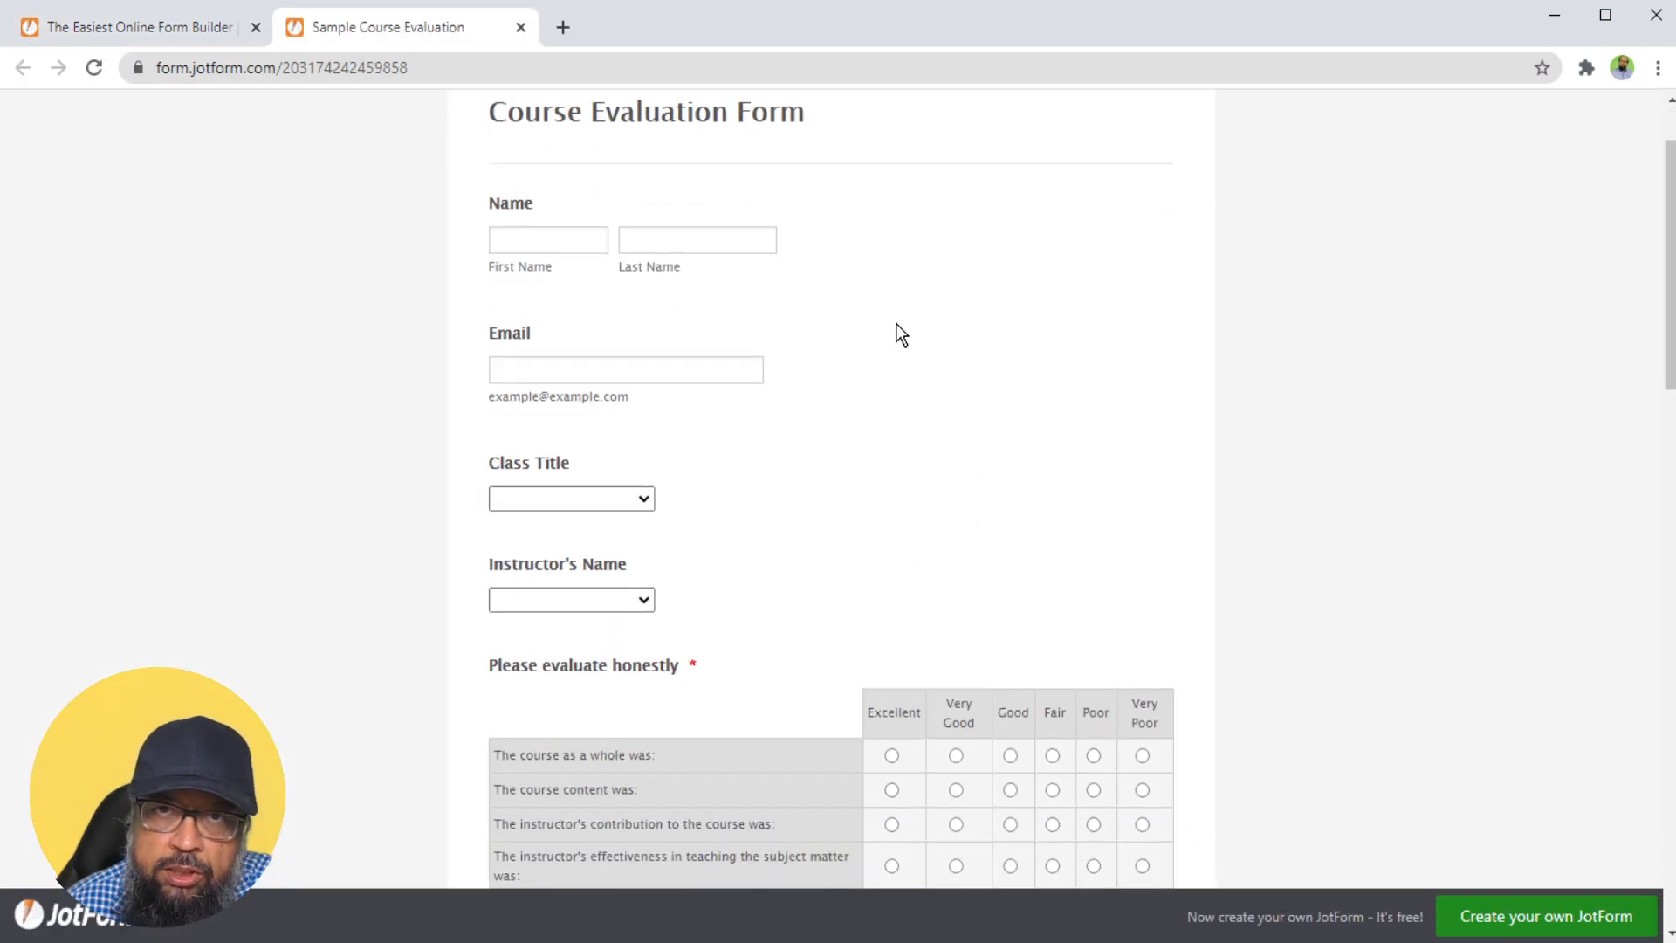
scroll(899, 333, down, 20)
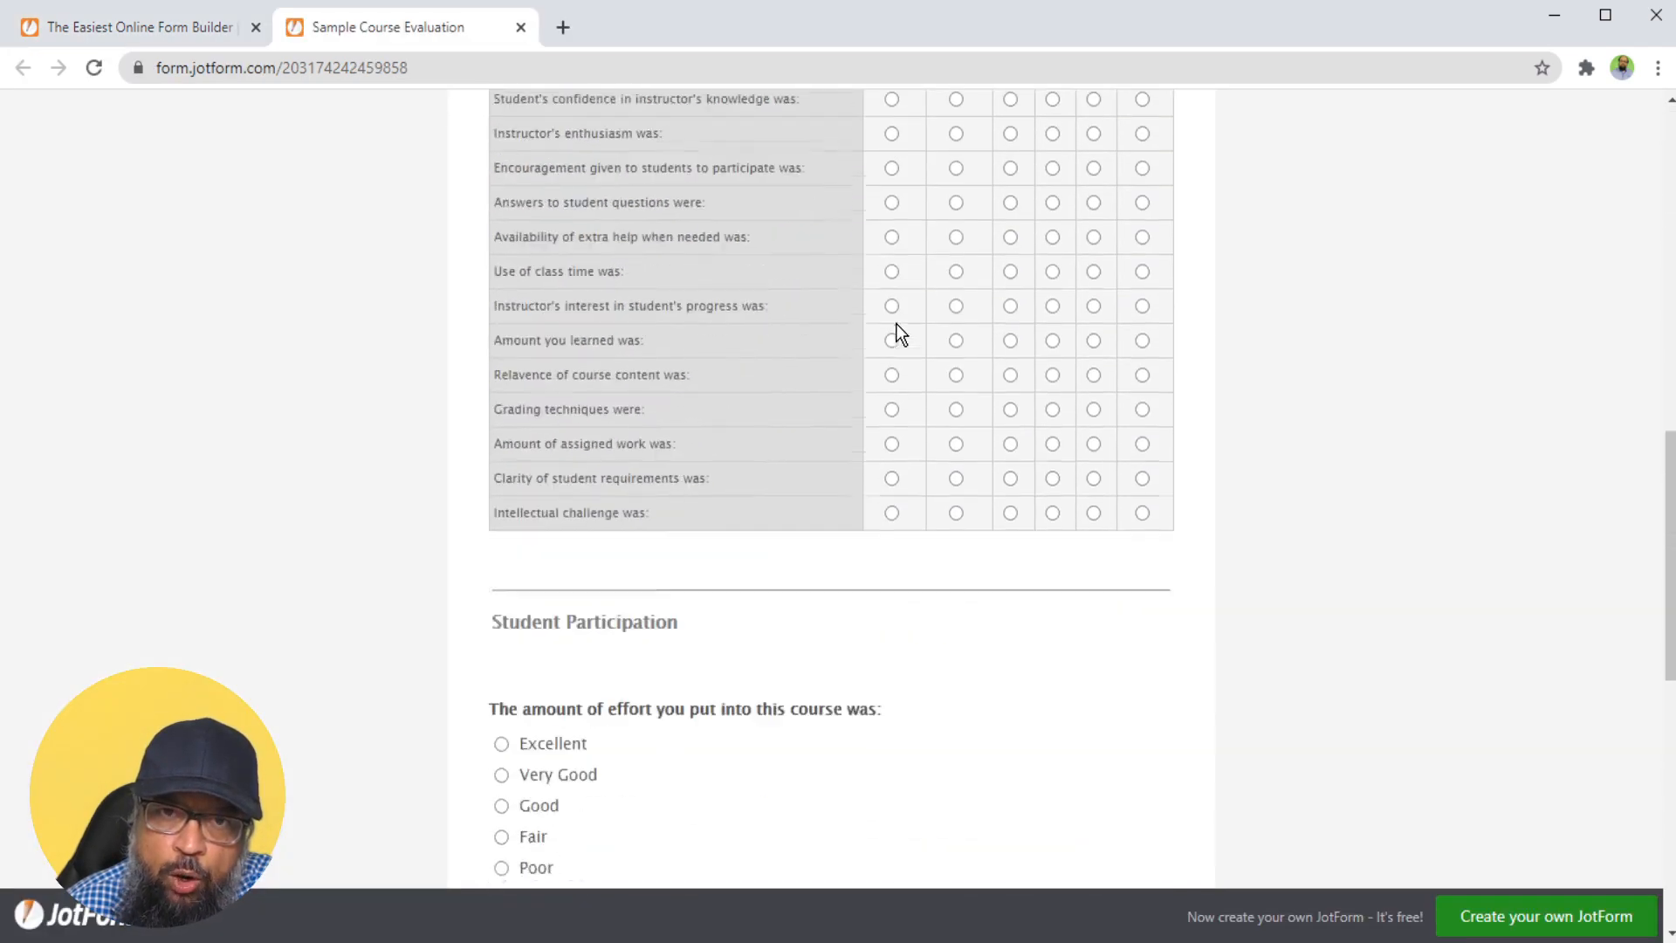
click(555, 768)
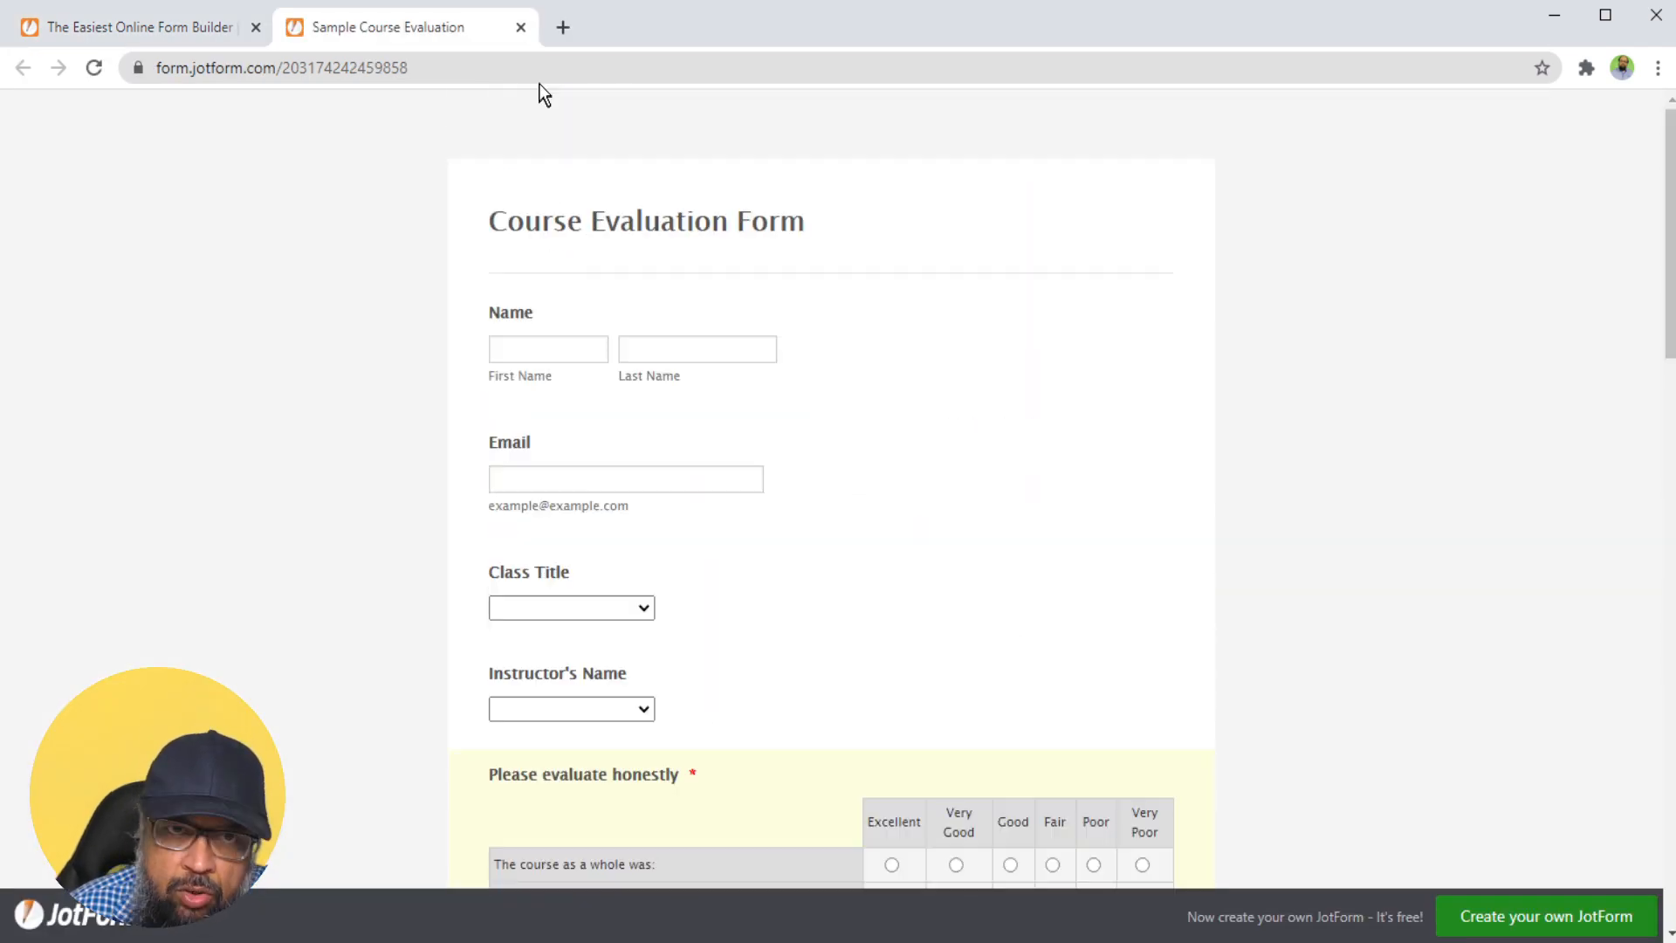
click(518, 28)
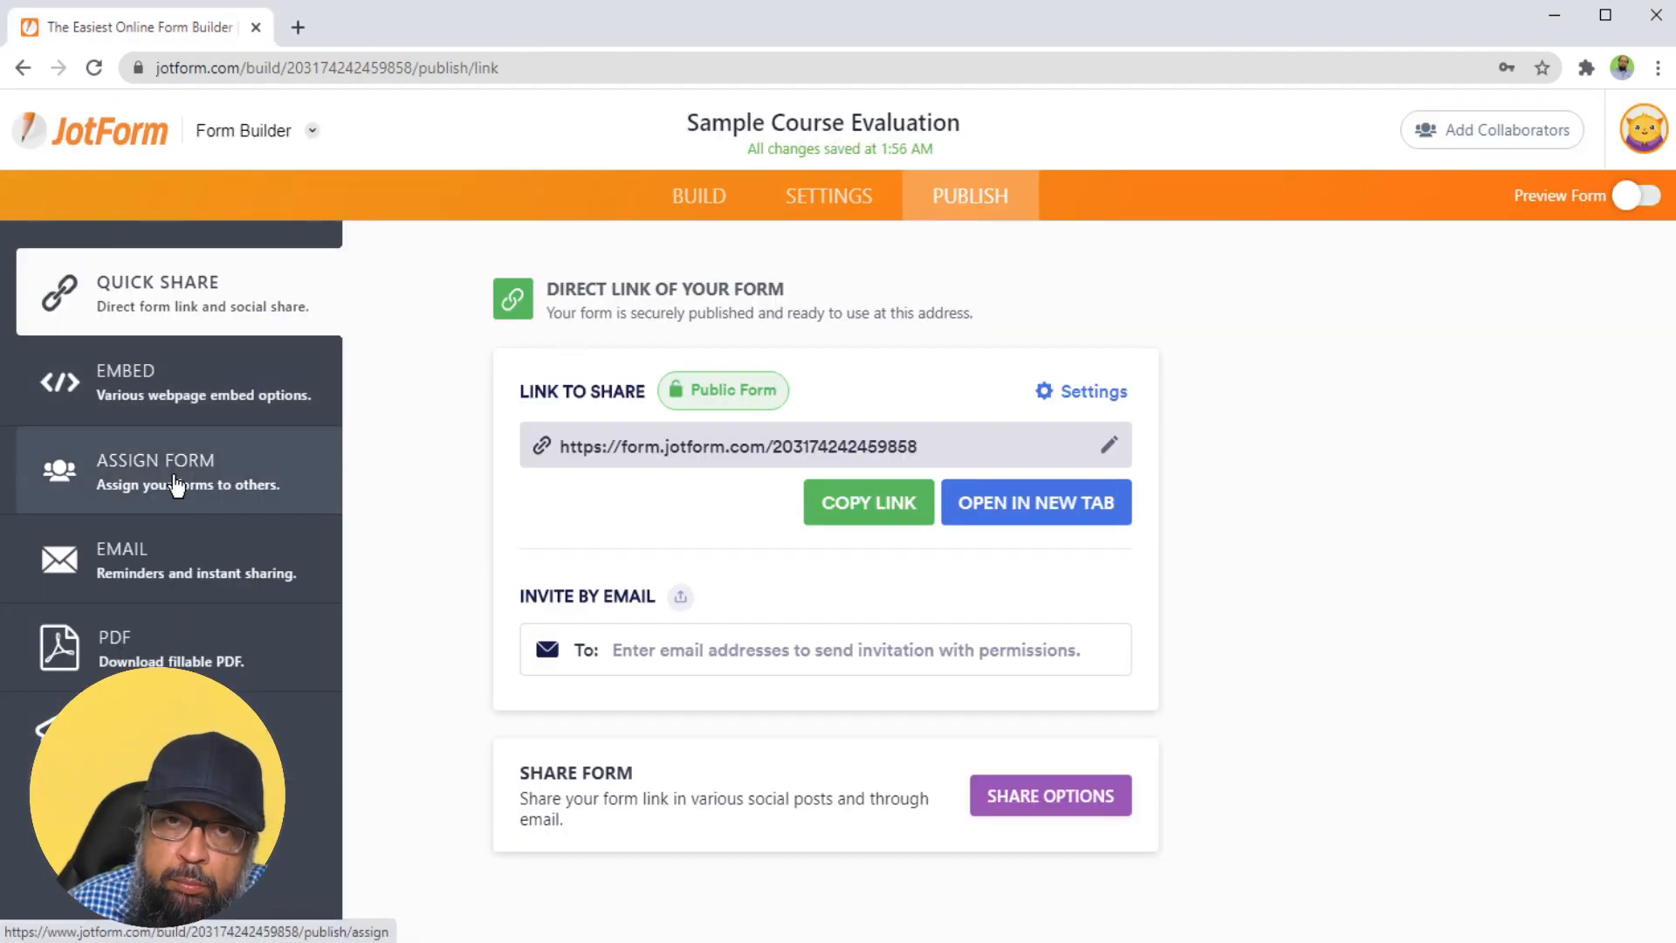
View the form's email settings with its notification and autoresponder emails.
click(821, 209)
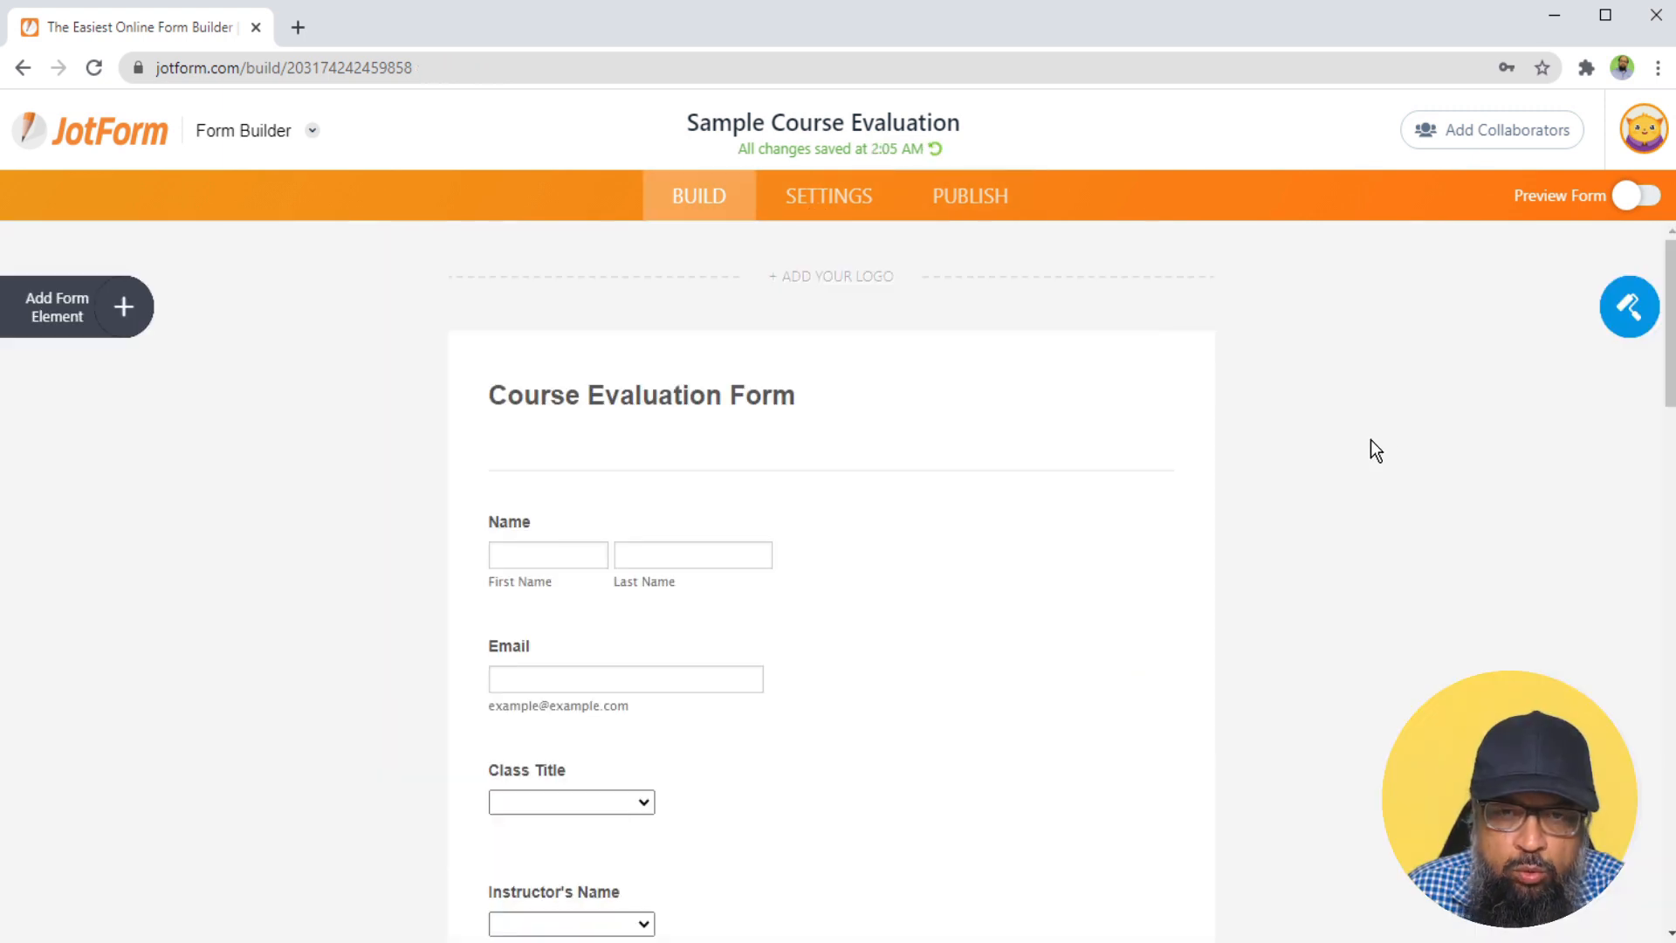
click(814, 201)
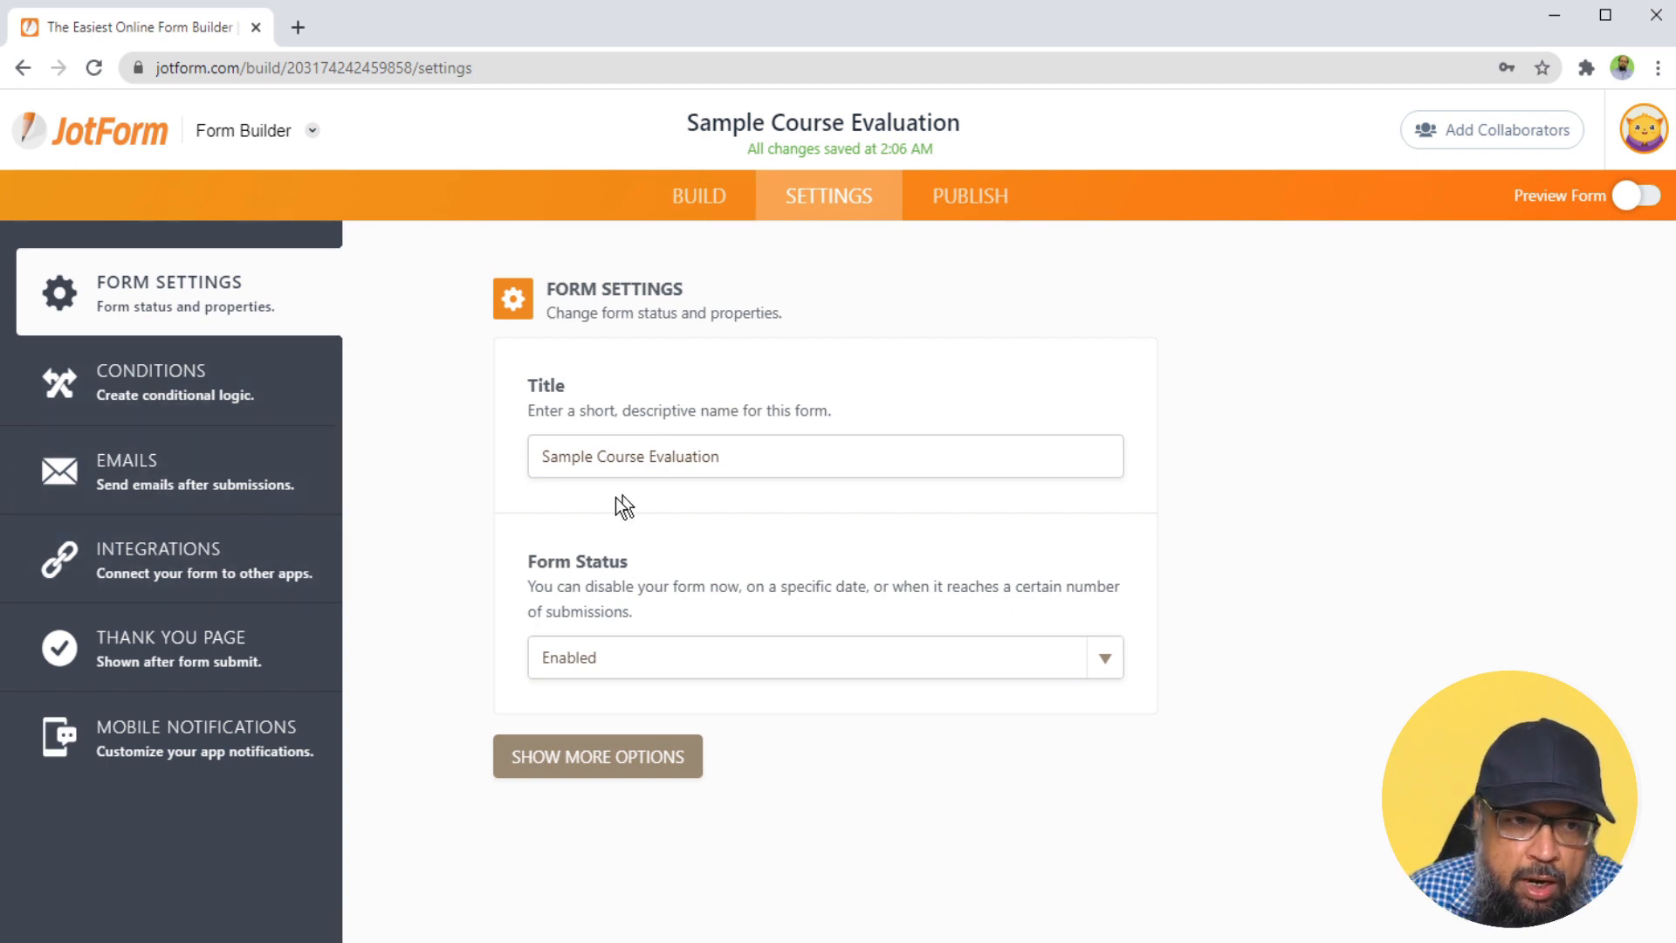
click(127, 479)
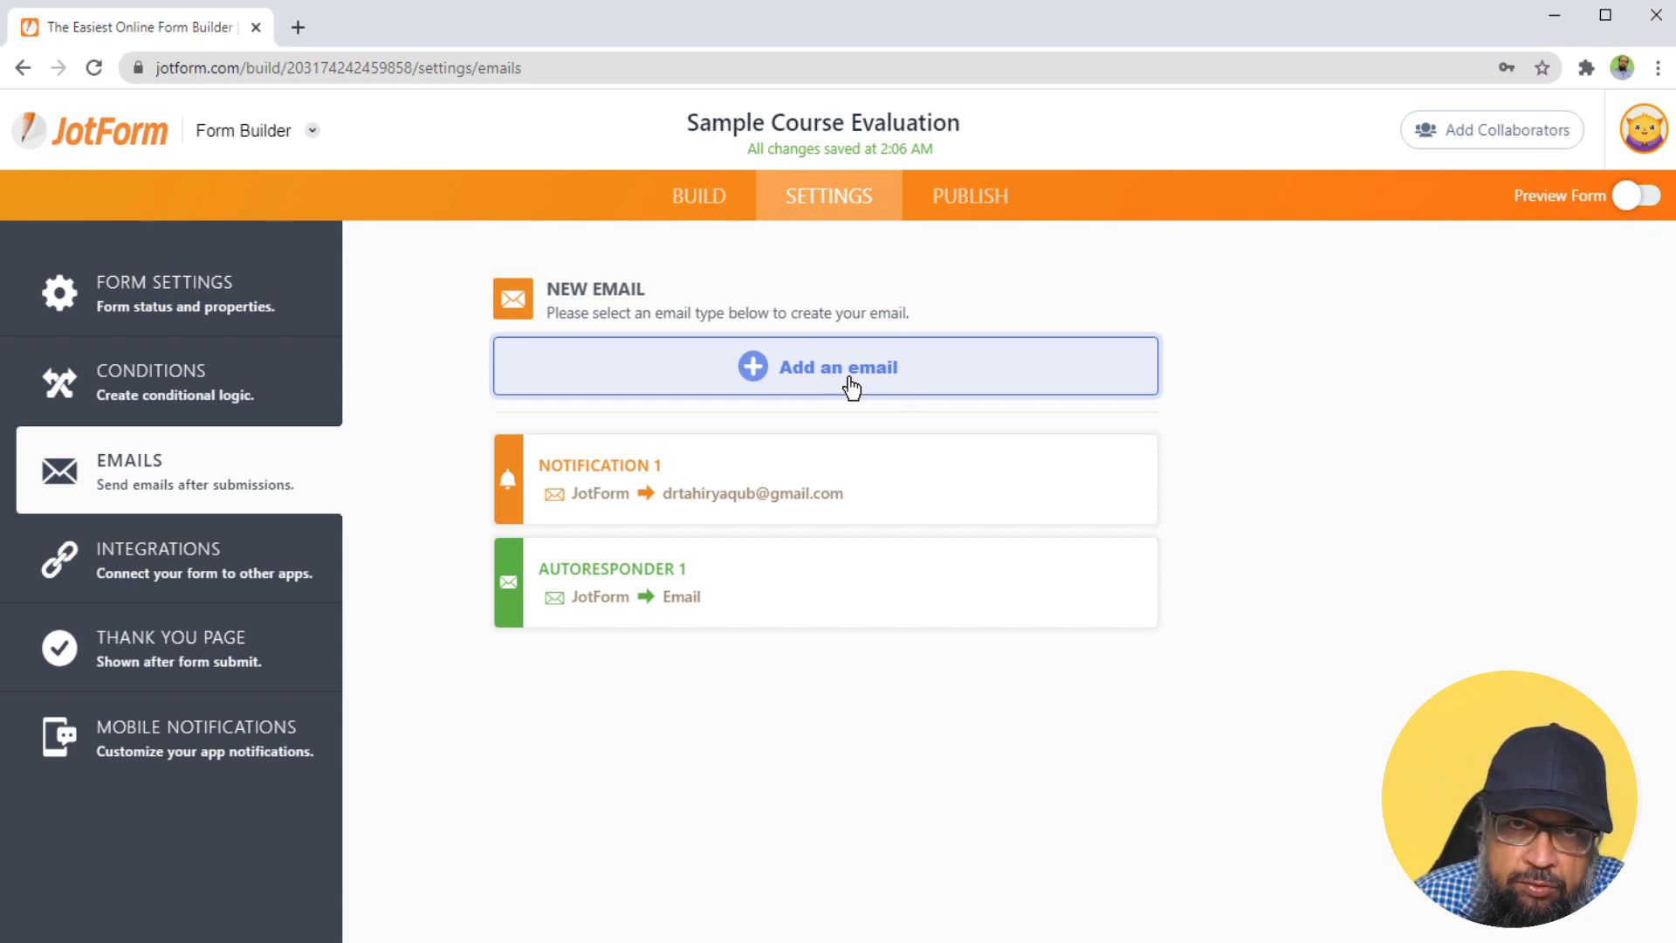
Browse the integrations available for the form and view its Thank You page settings.
click(198, 553)
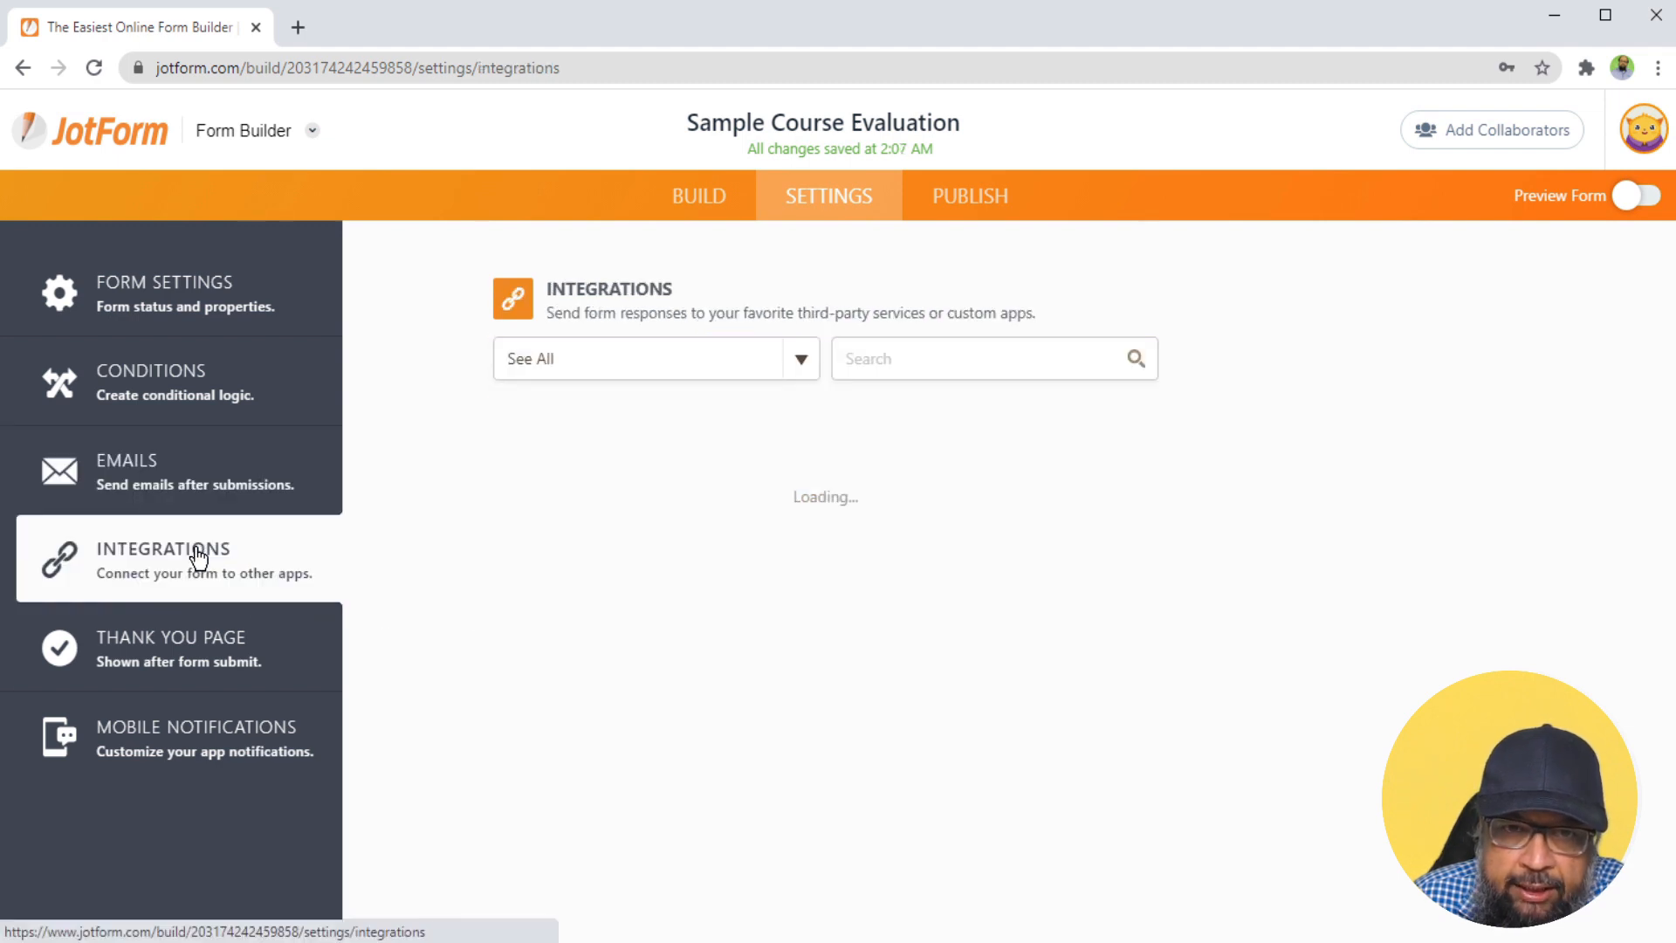
scroll(1517, 546, down, 3)
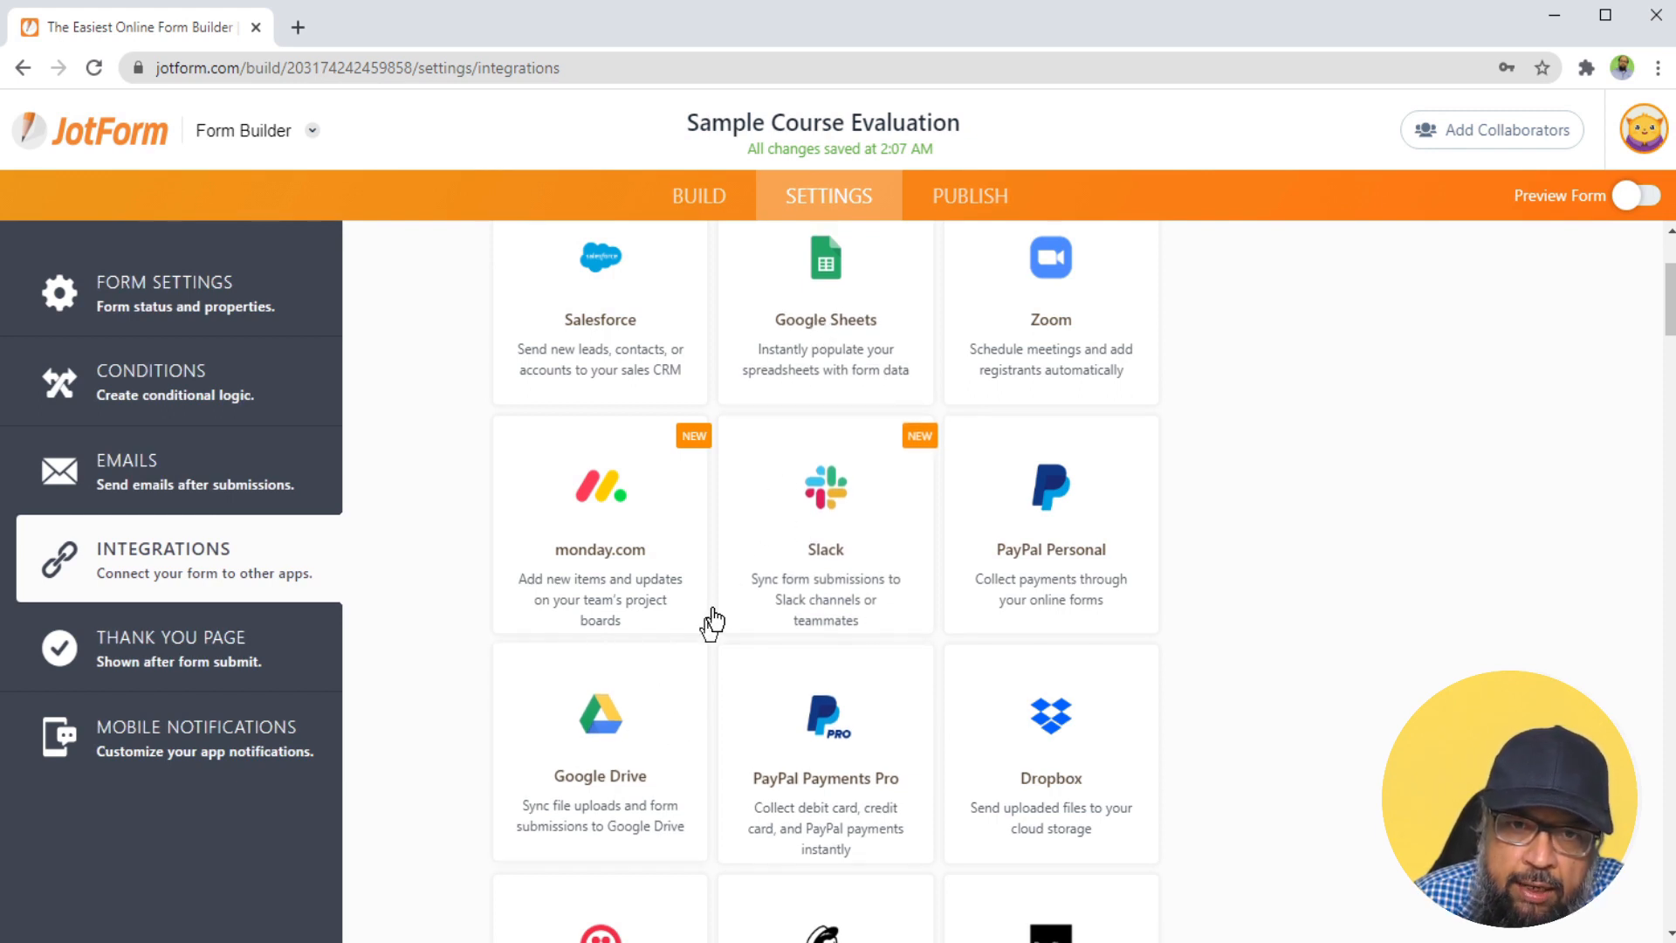
scroll(1170, 611, down, 10)
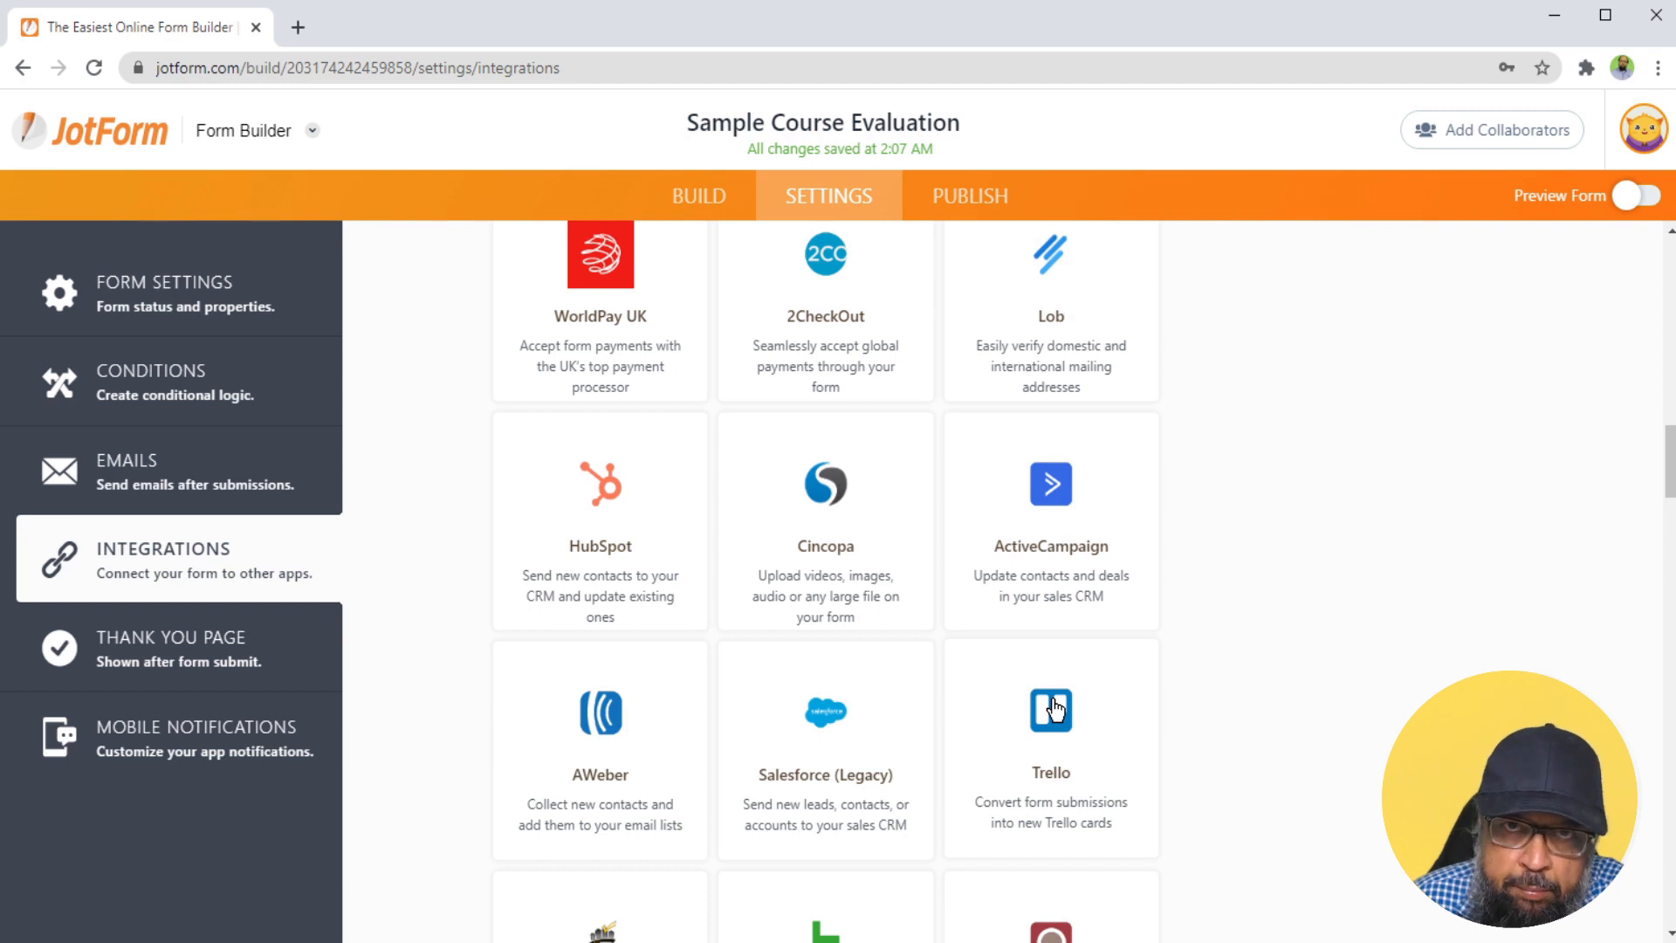
click(181, 662)
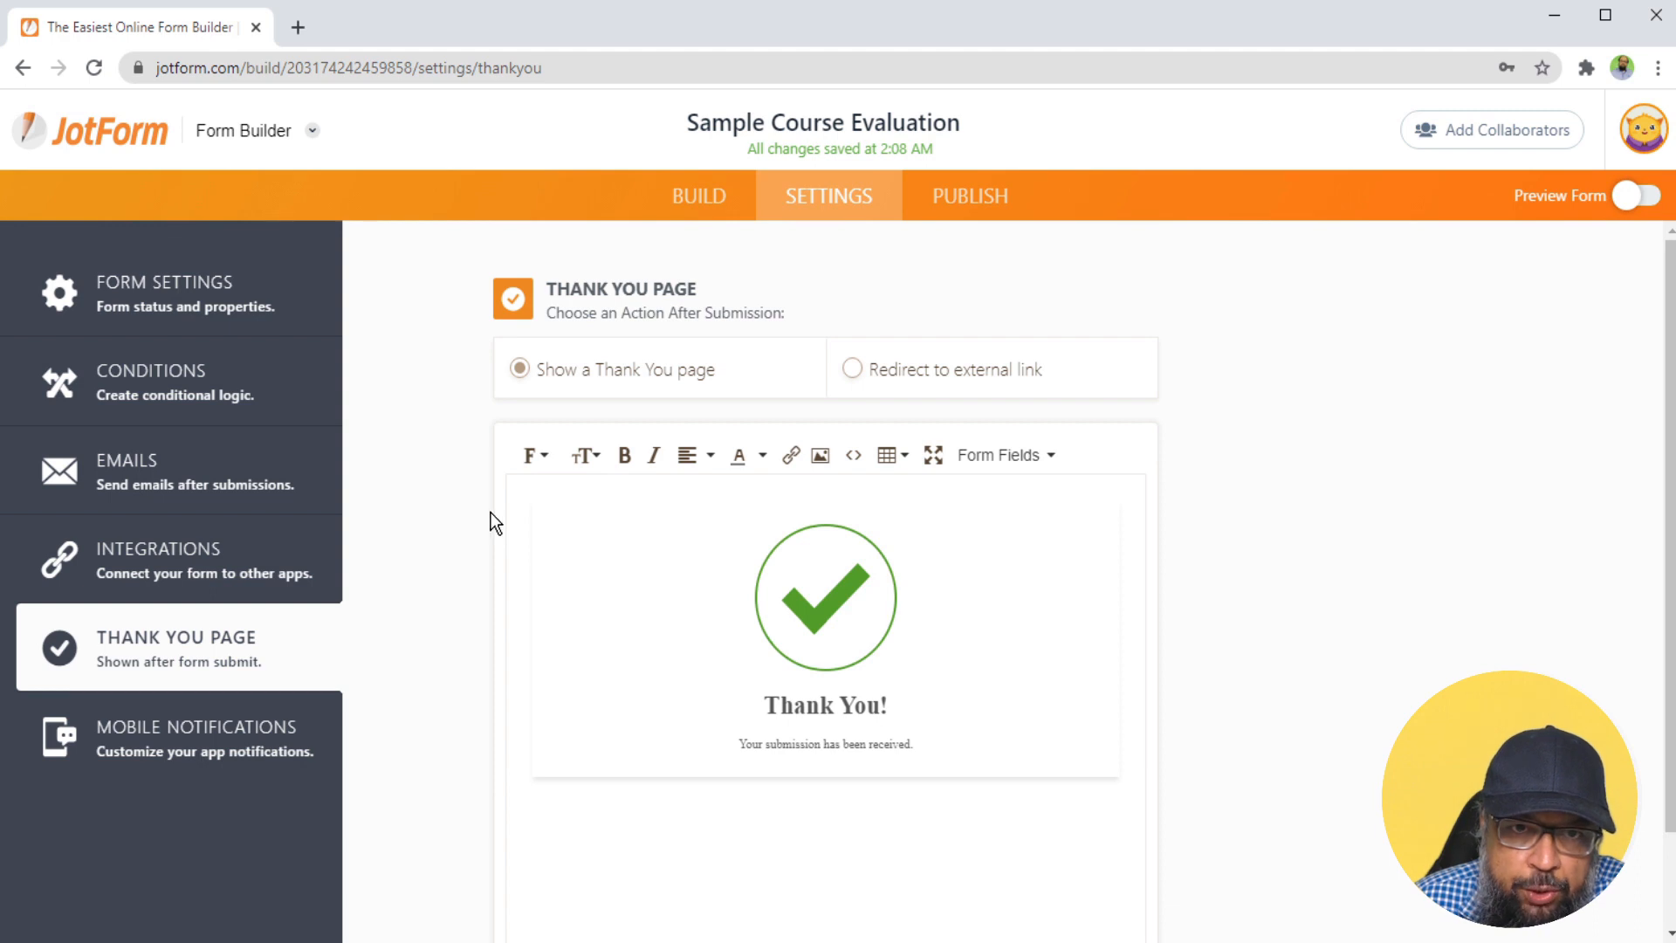
Look at the available basic form elements in the form's build view, and go back to the My Forms list.
click(707, 203)
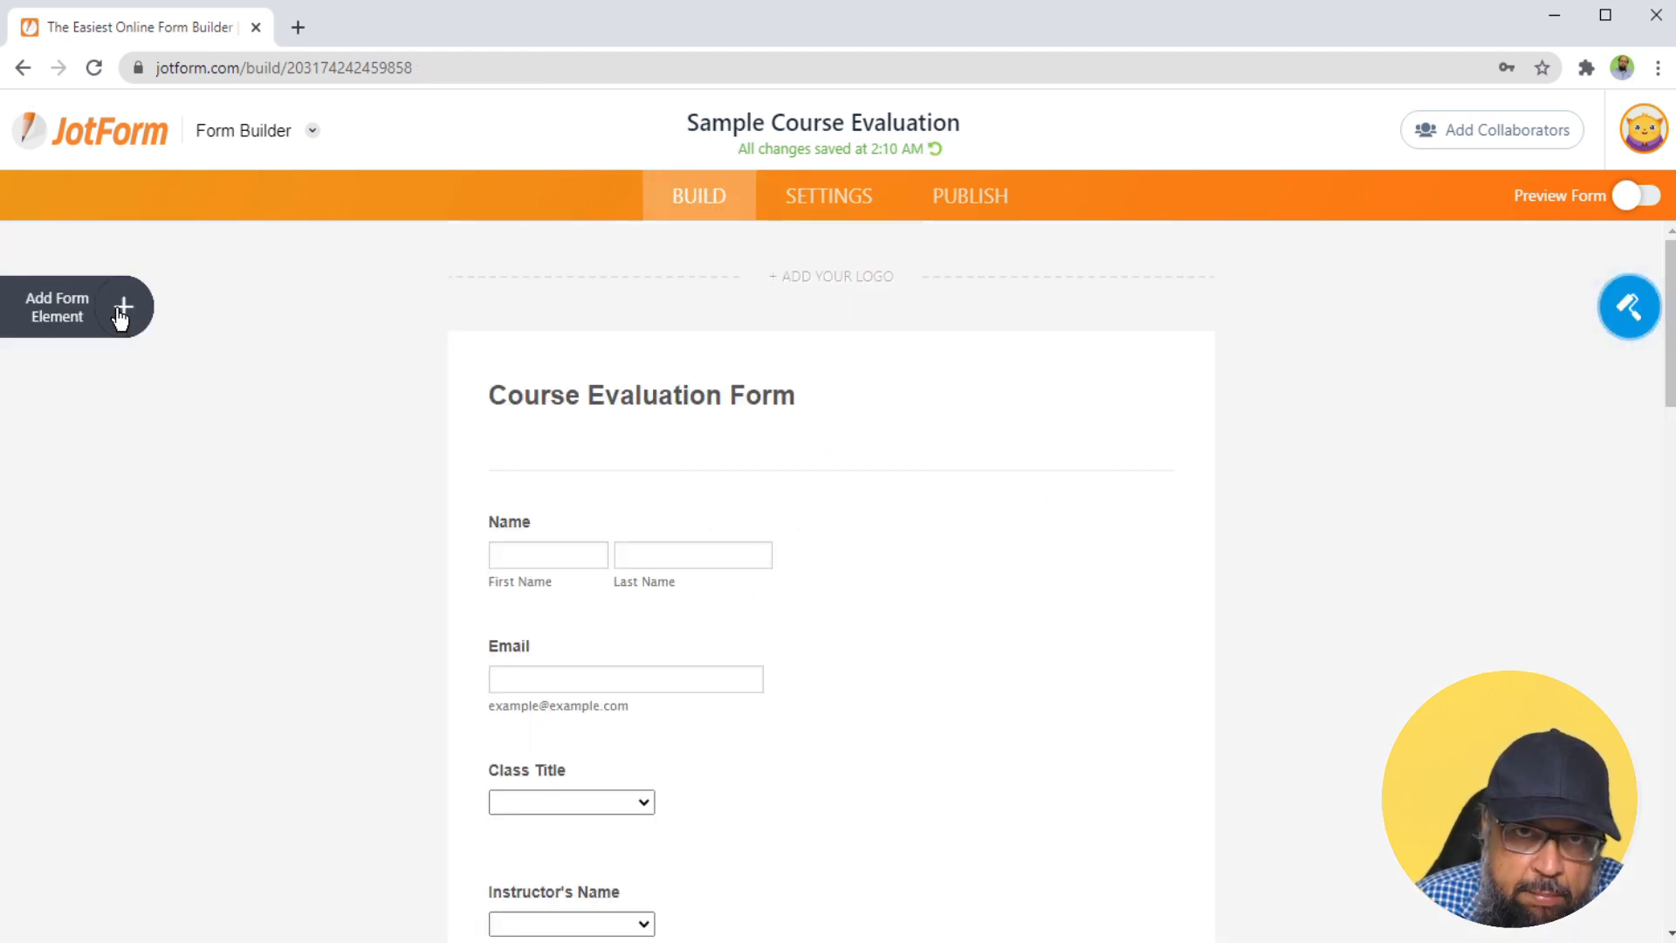
click(121, 314)
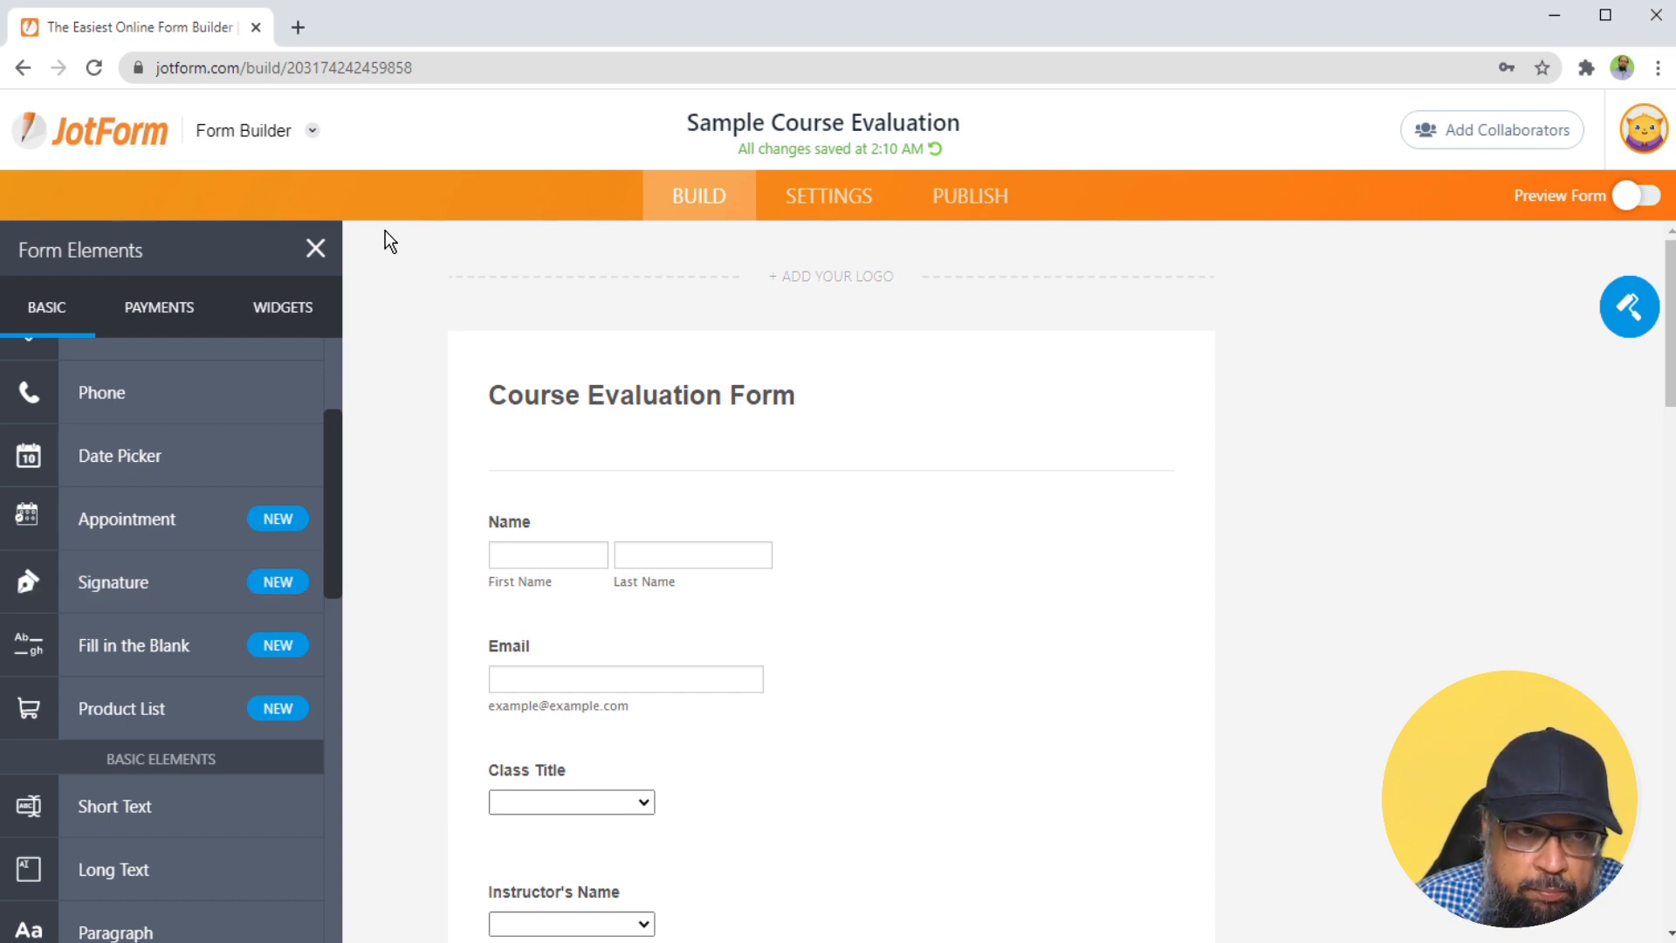
click(312, 133)
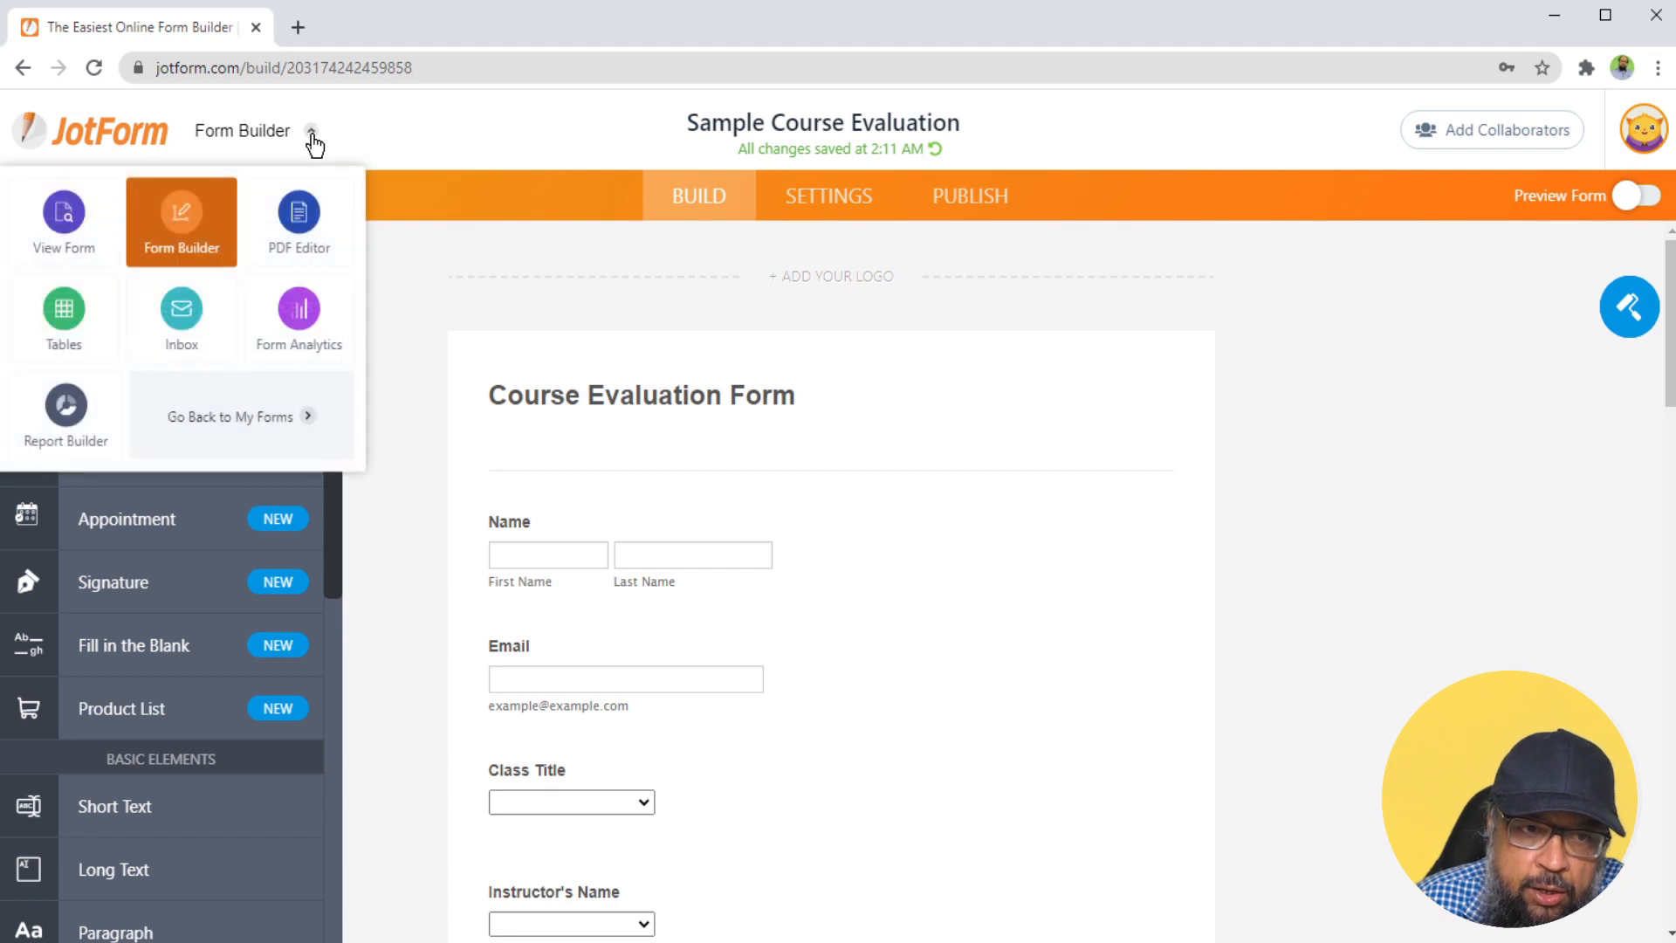
click(241, 421)
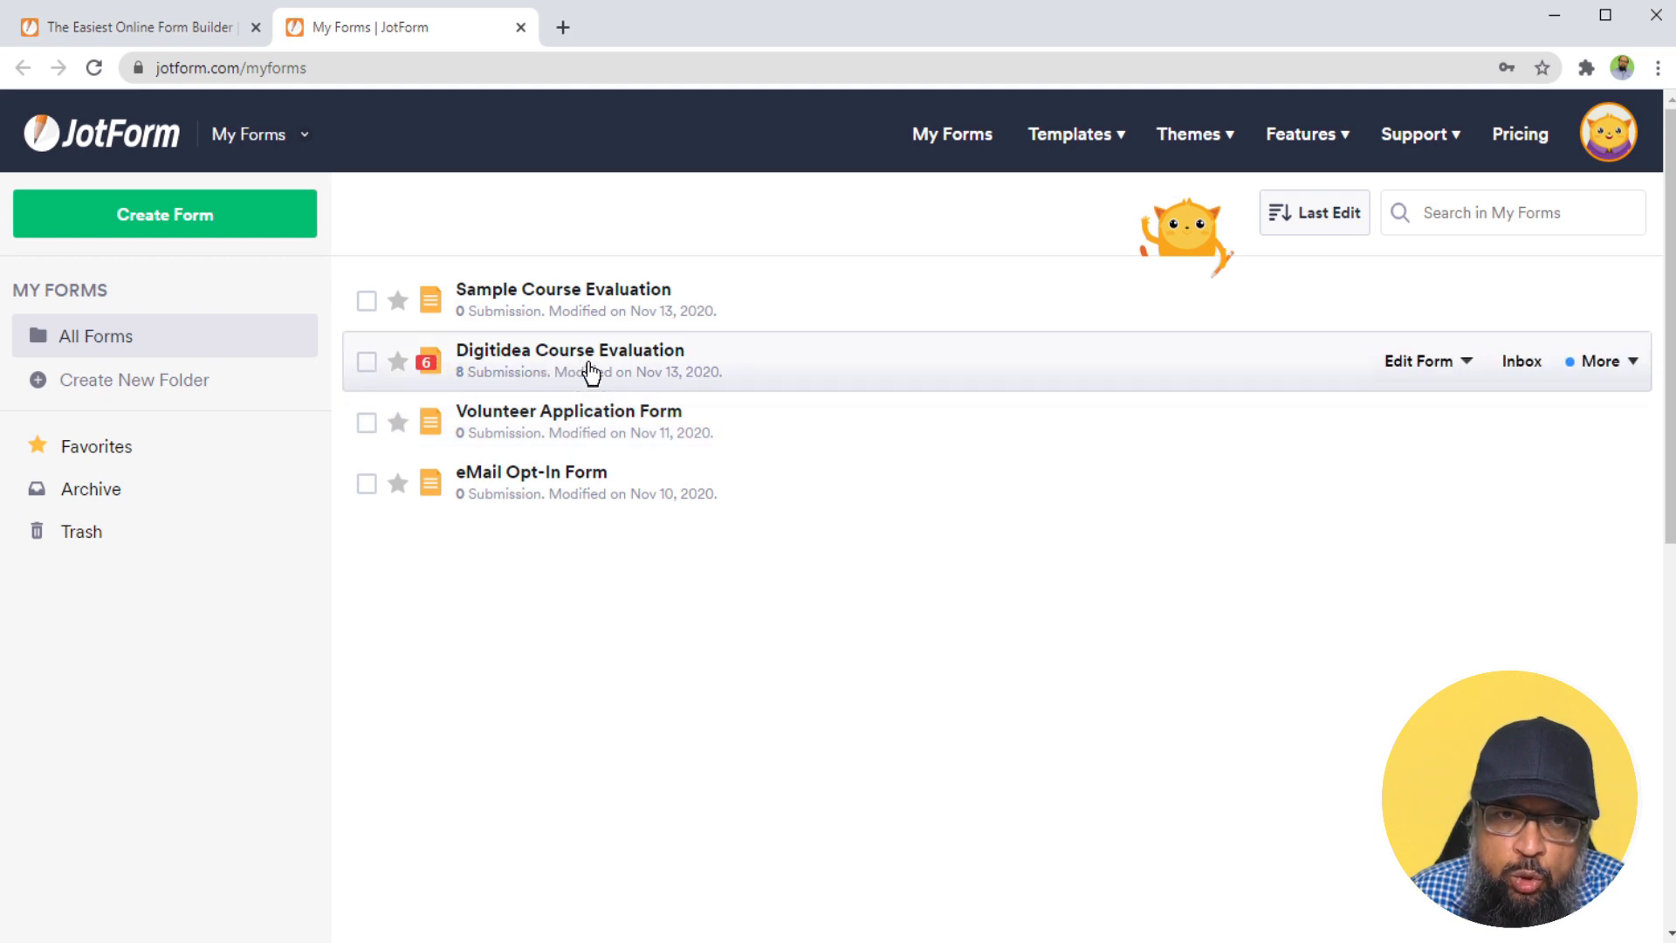
Open the submissions table of the Digitidea Course Evaluation form and look through its answer columns up to Email.
right_click(774, 365)
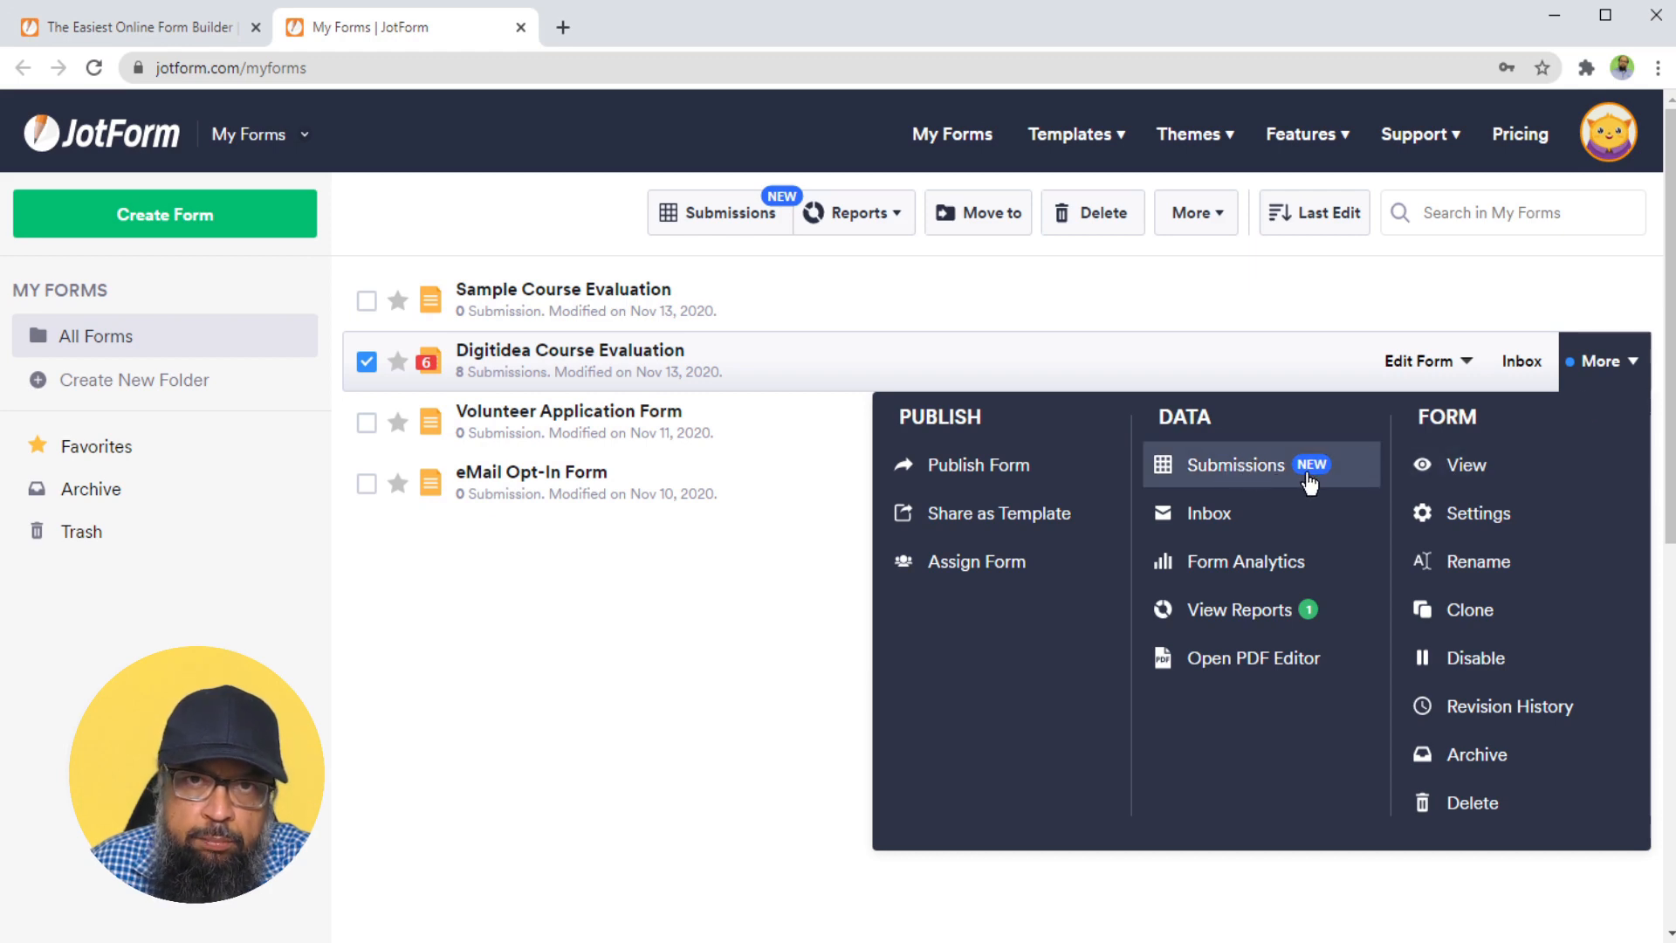
click(1258, 480)
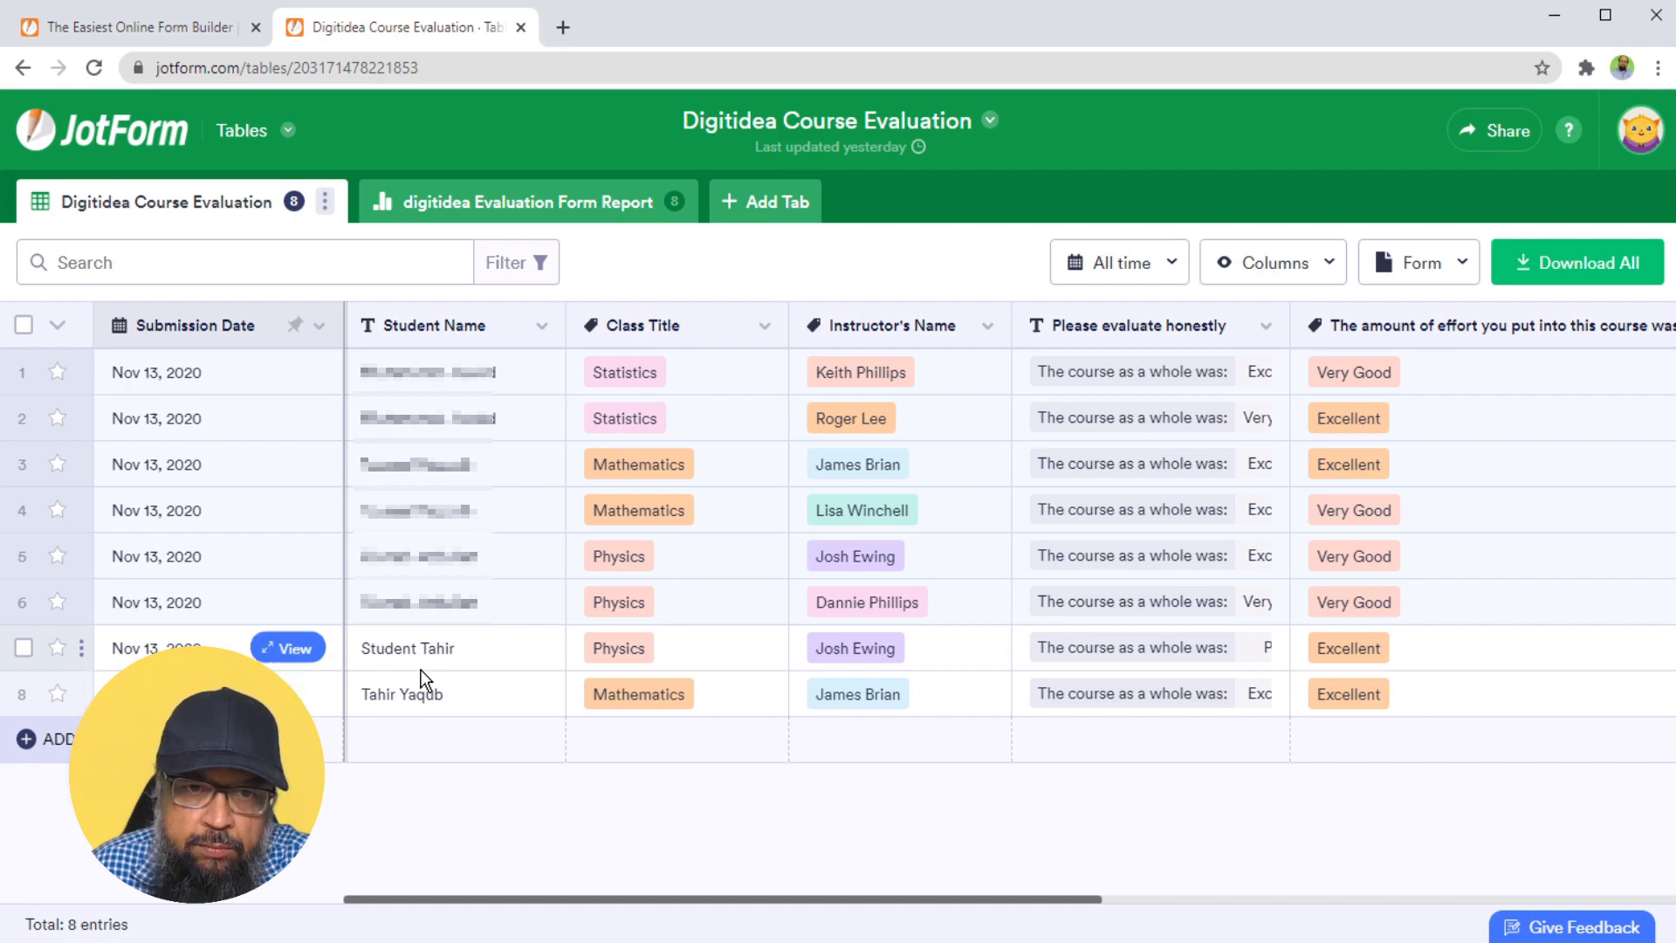
drag(659, 900, 1392, 880)
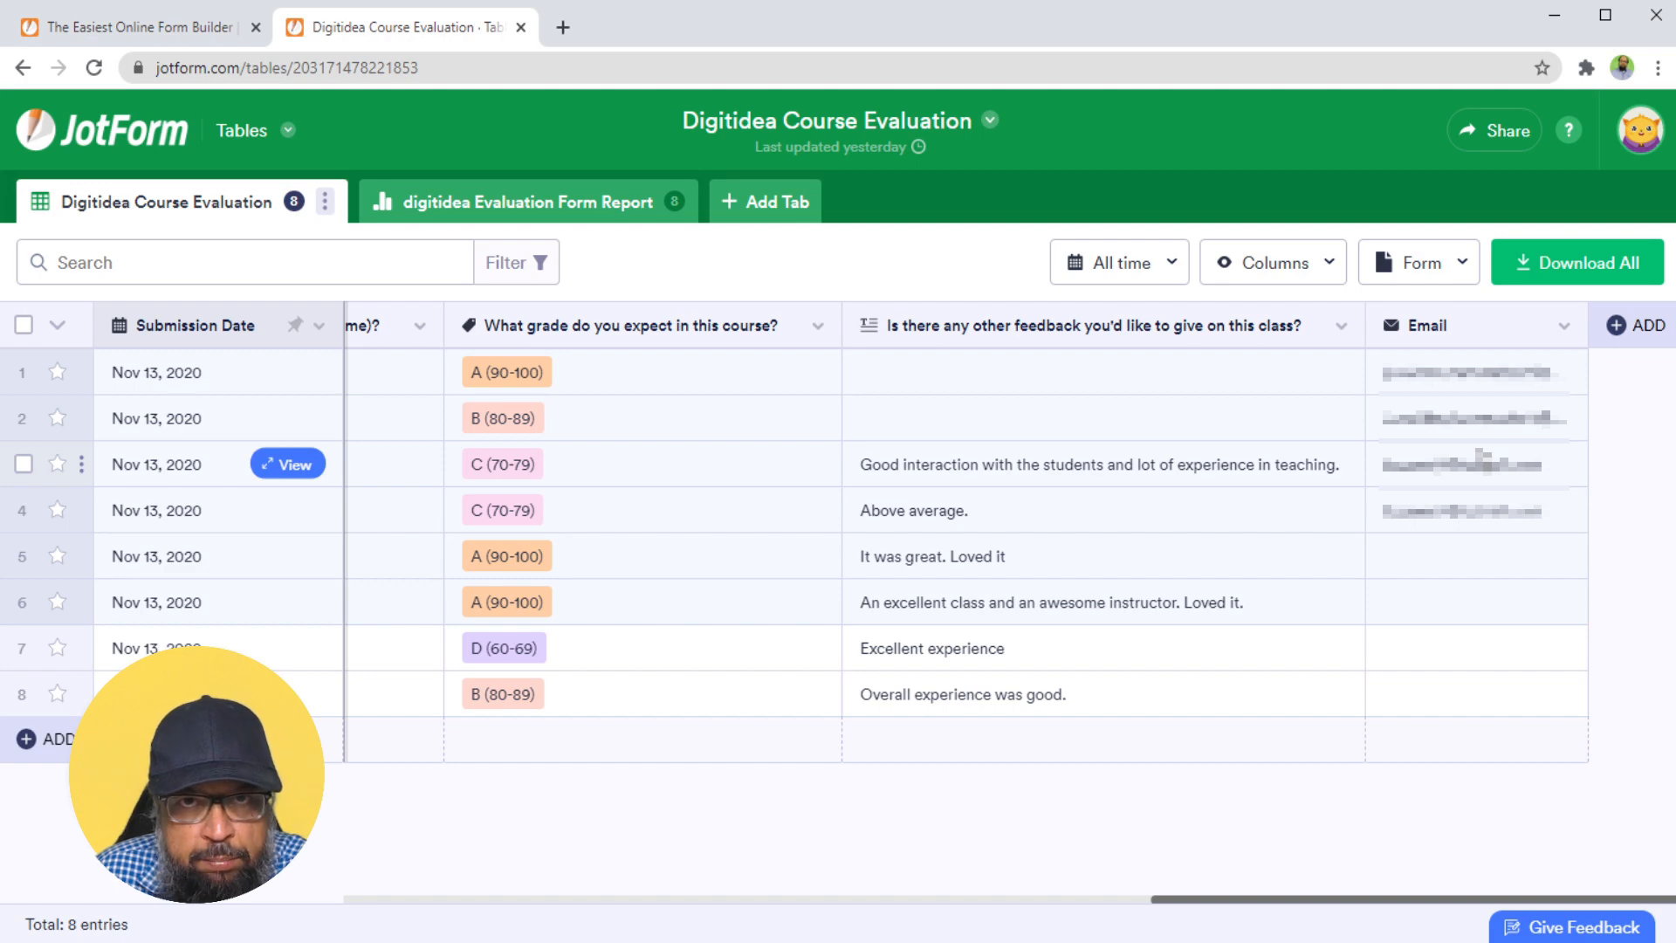
Open the digitidea Evaluation Form Report and look through the response charts and written feedback on its slides.
click(541, 208)
scroll(1301, 520, down, 5)
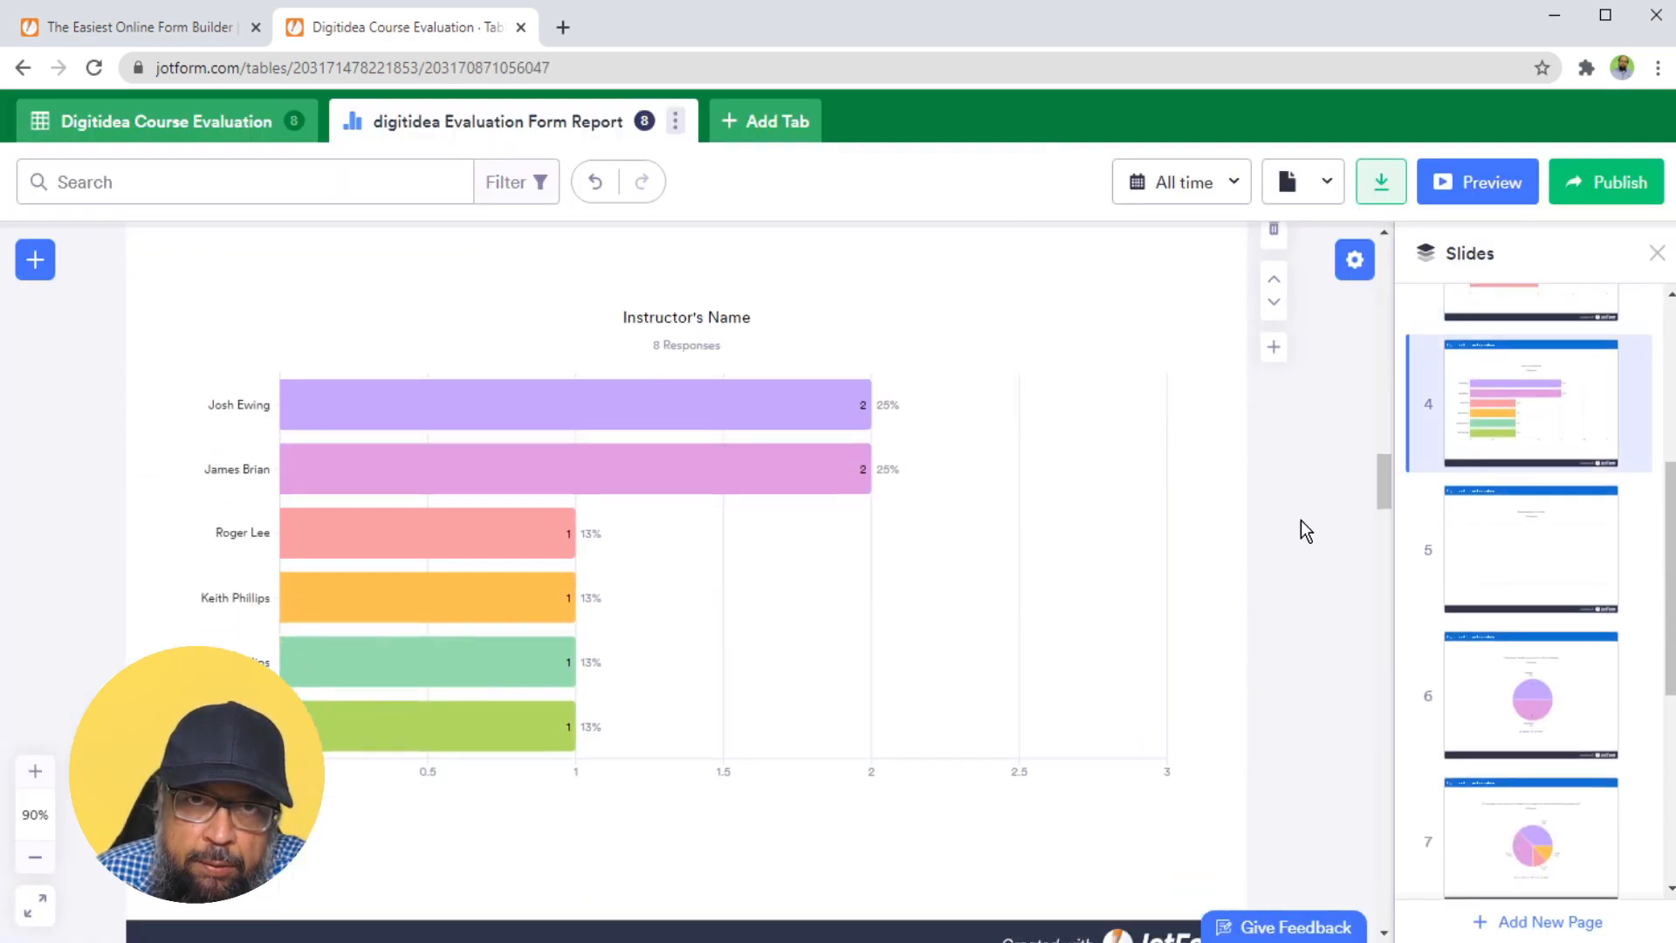
scroll(1300, 522, down, 10)
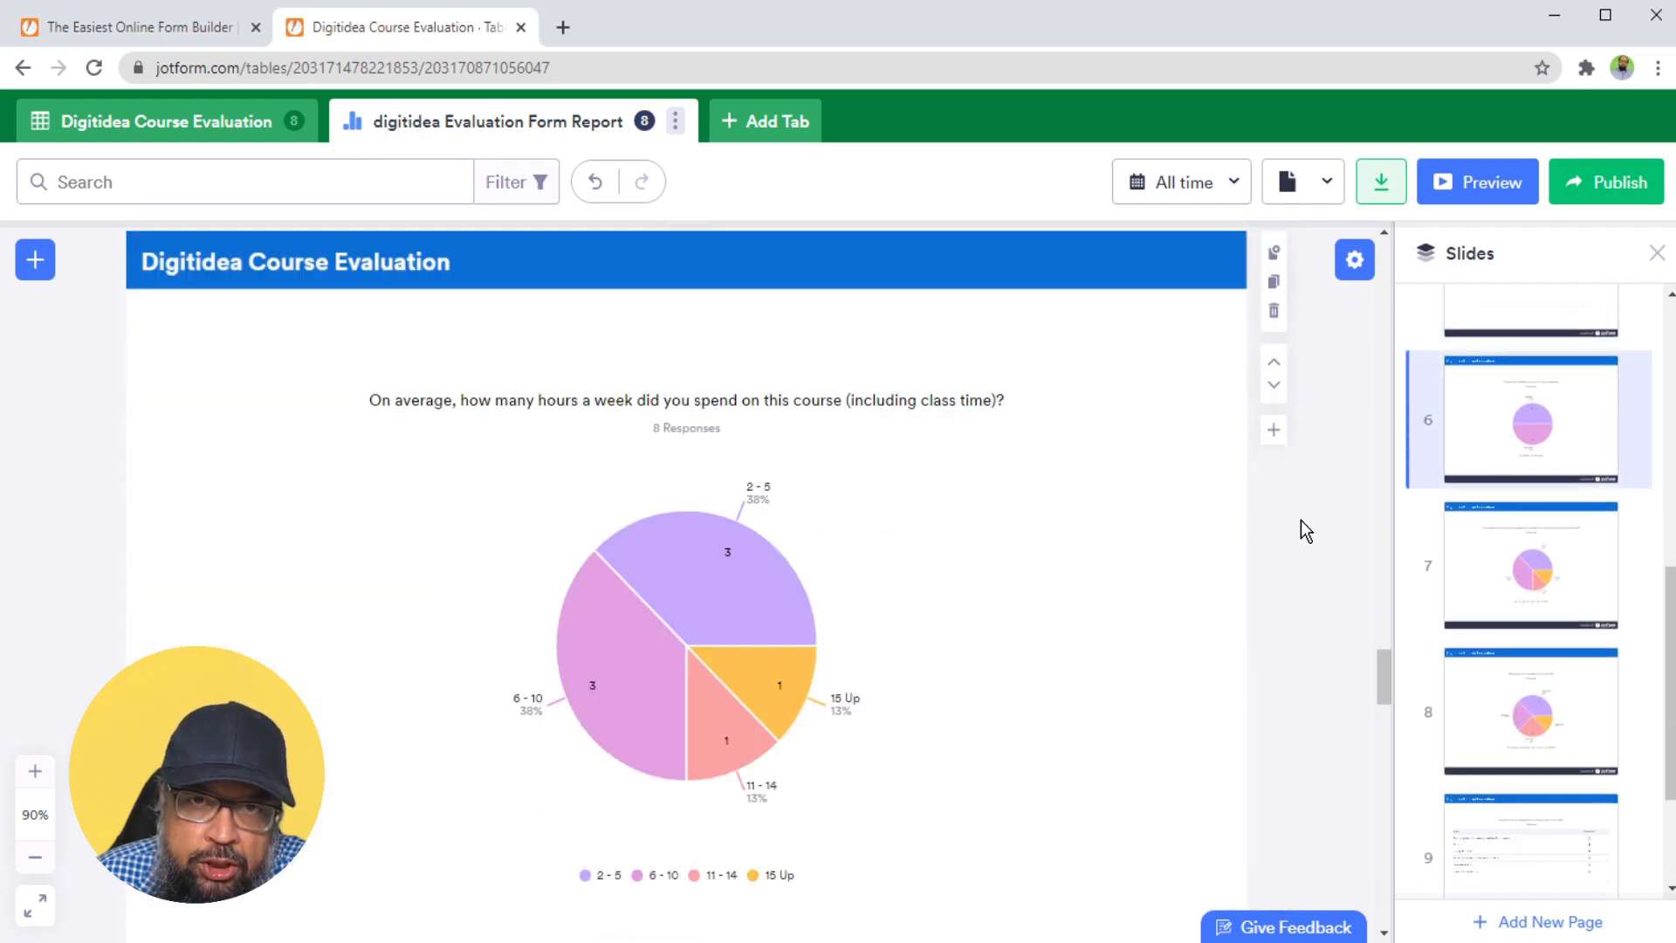
scroll(1300, 521, down, 15)
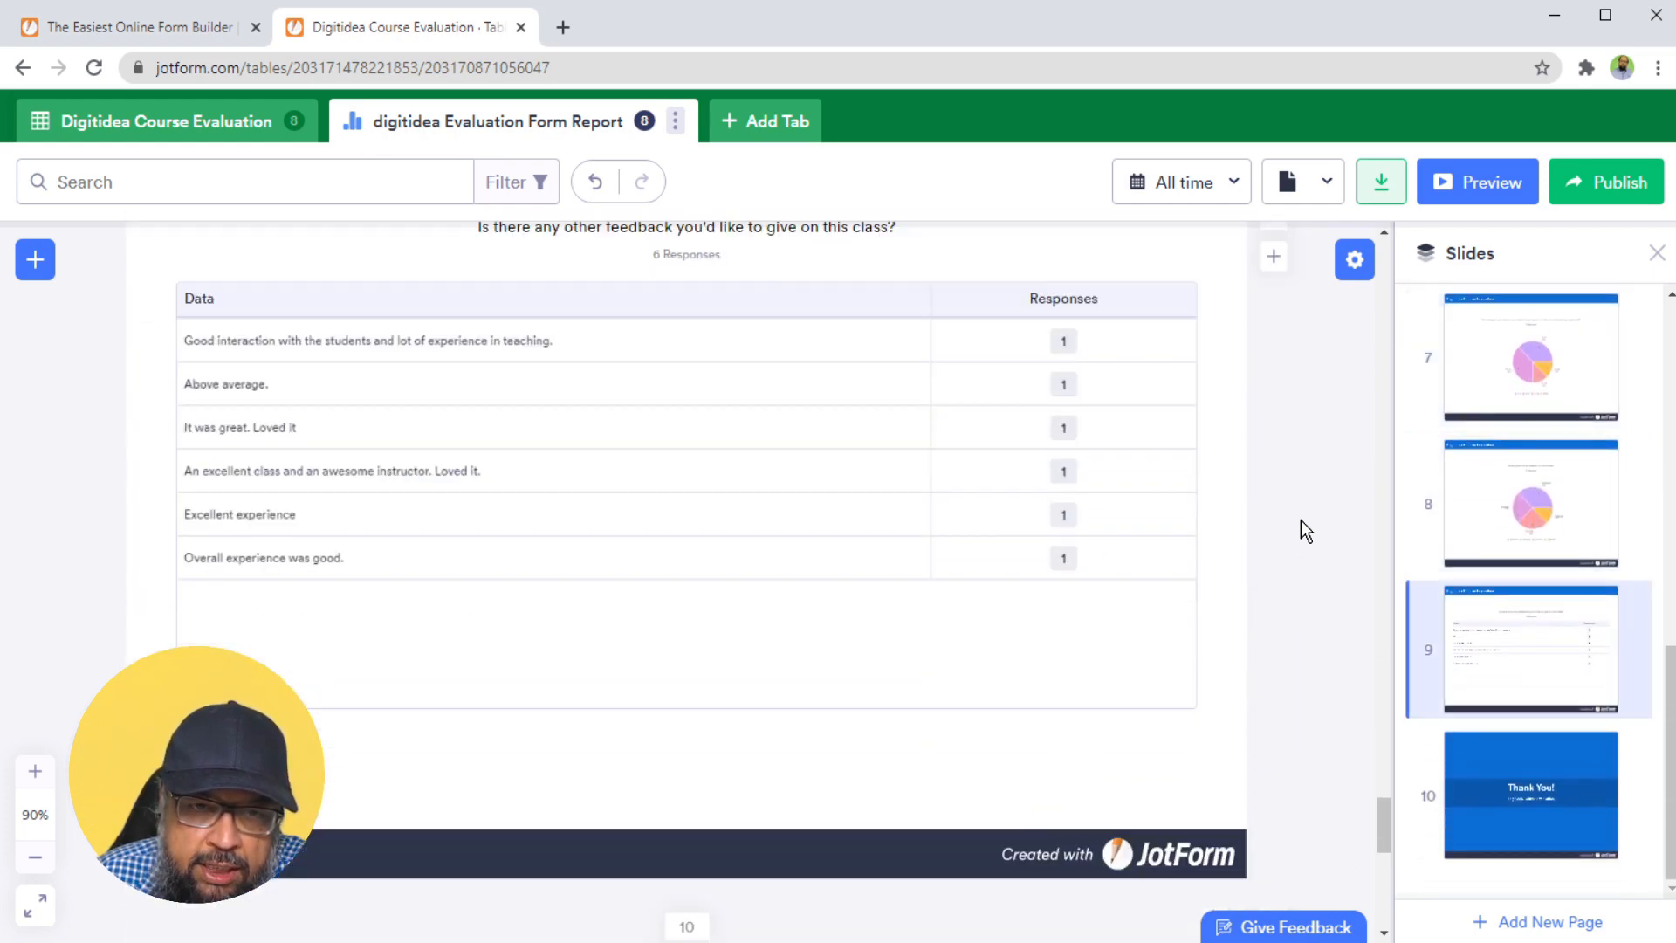
scroll(1300, 520, up, 5)
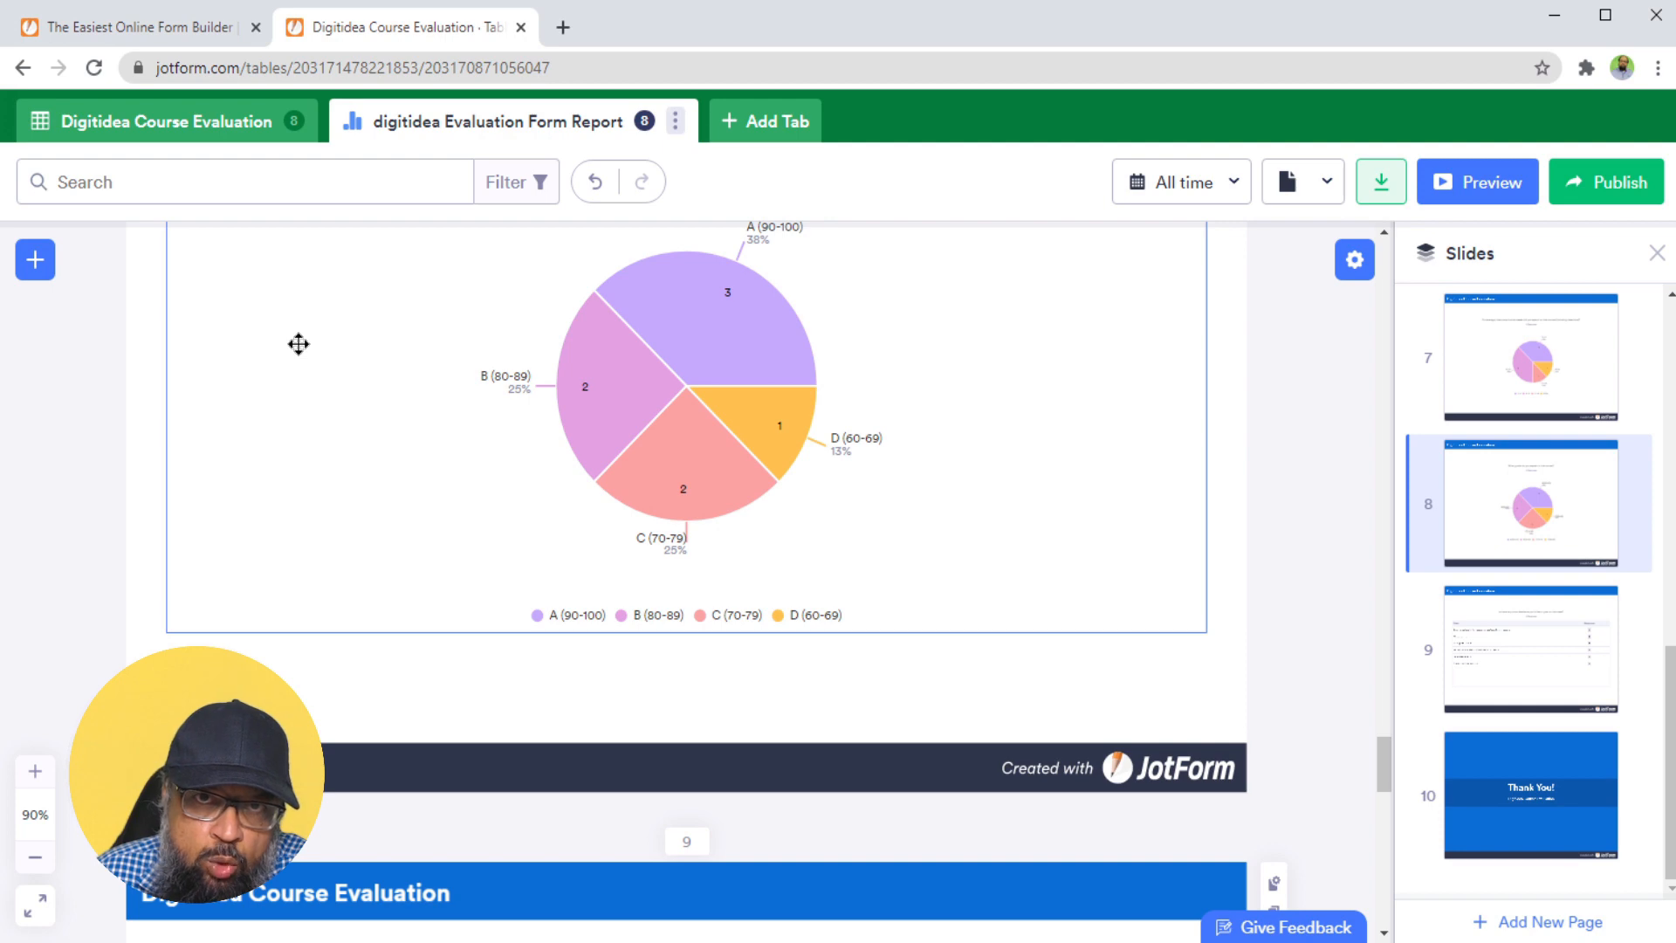
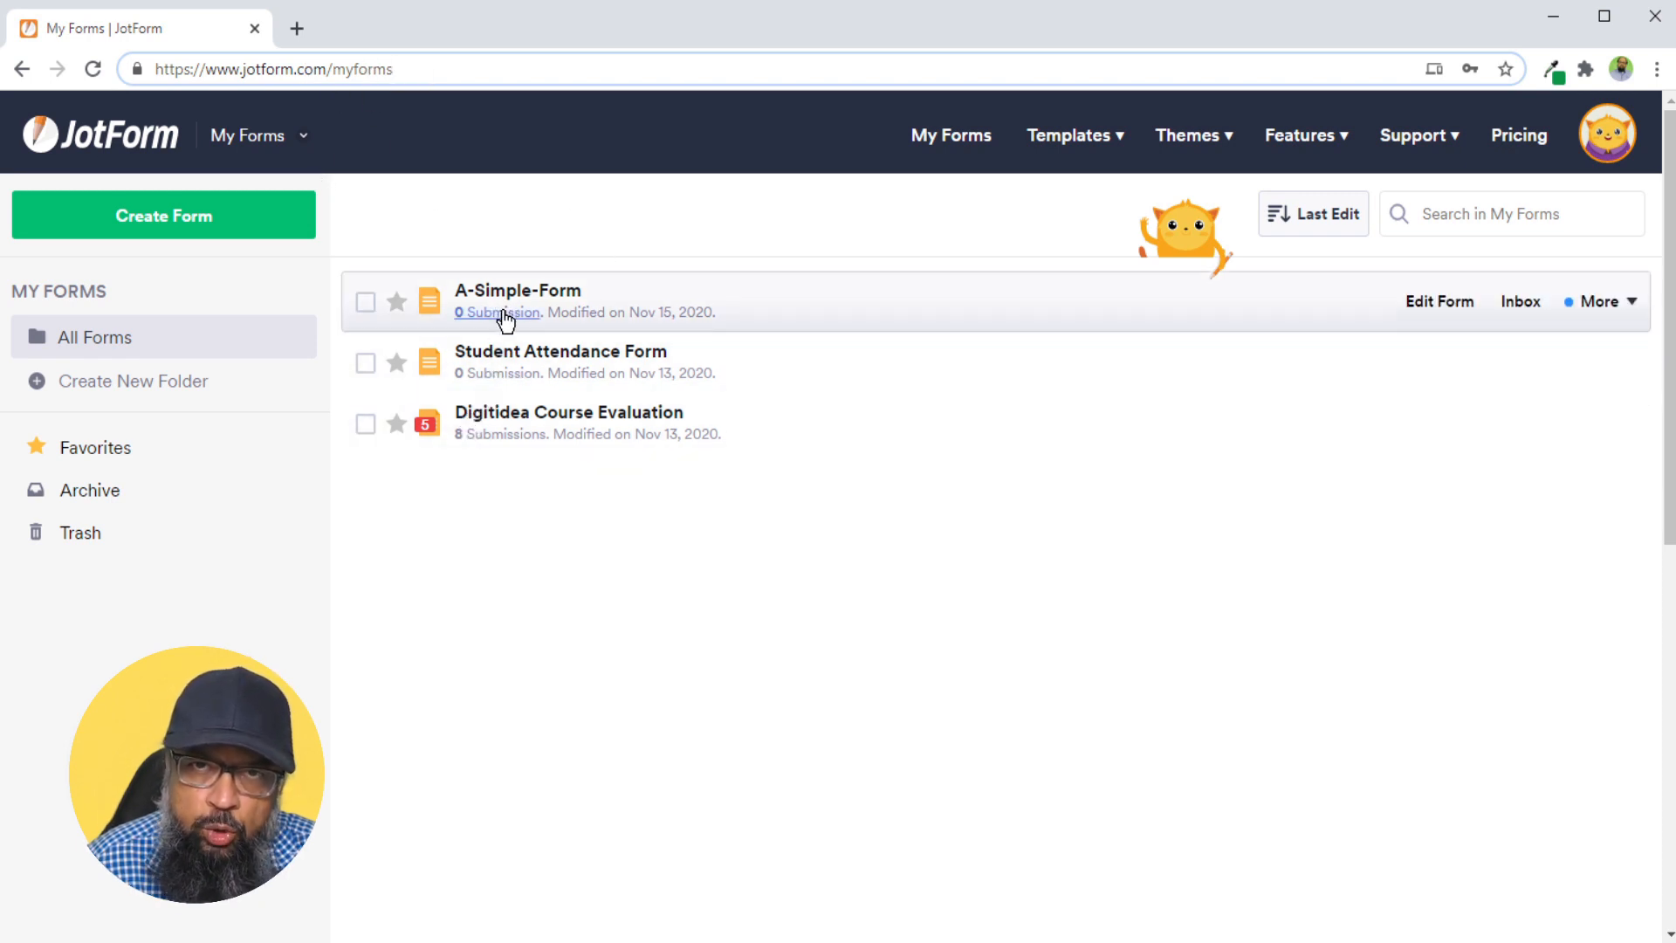
Go to the My Tables page at jotform.com/mytables.
key(BackSpace)
key(BackSpace)
key(BackSpace)
key(BackSpace)
key(BackSpace)
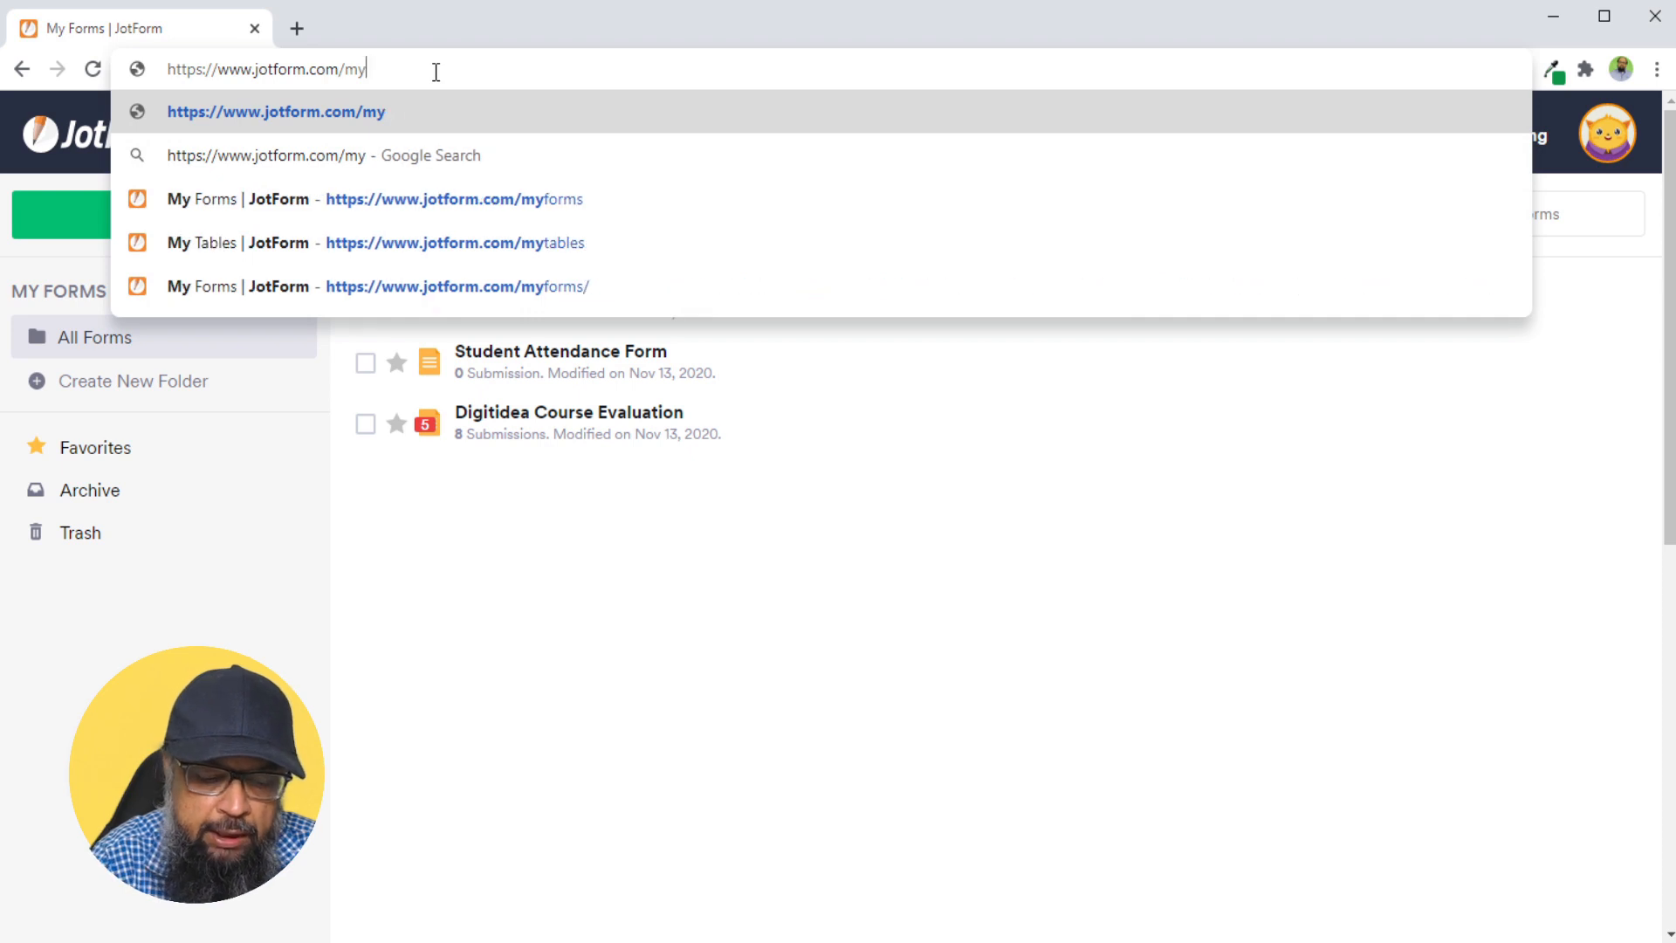
text(tables)
key(Return)
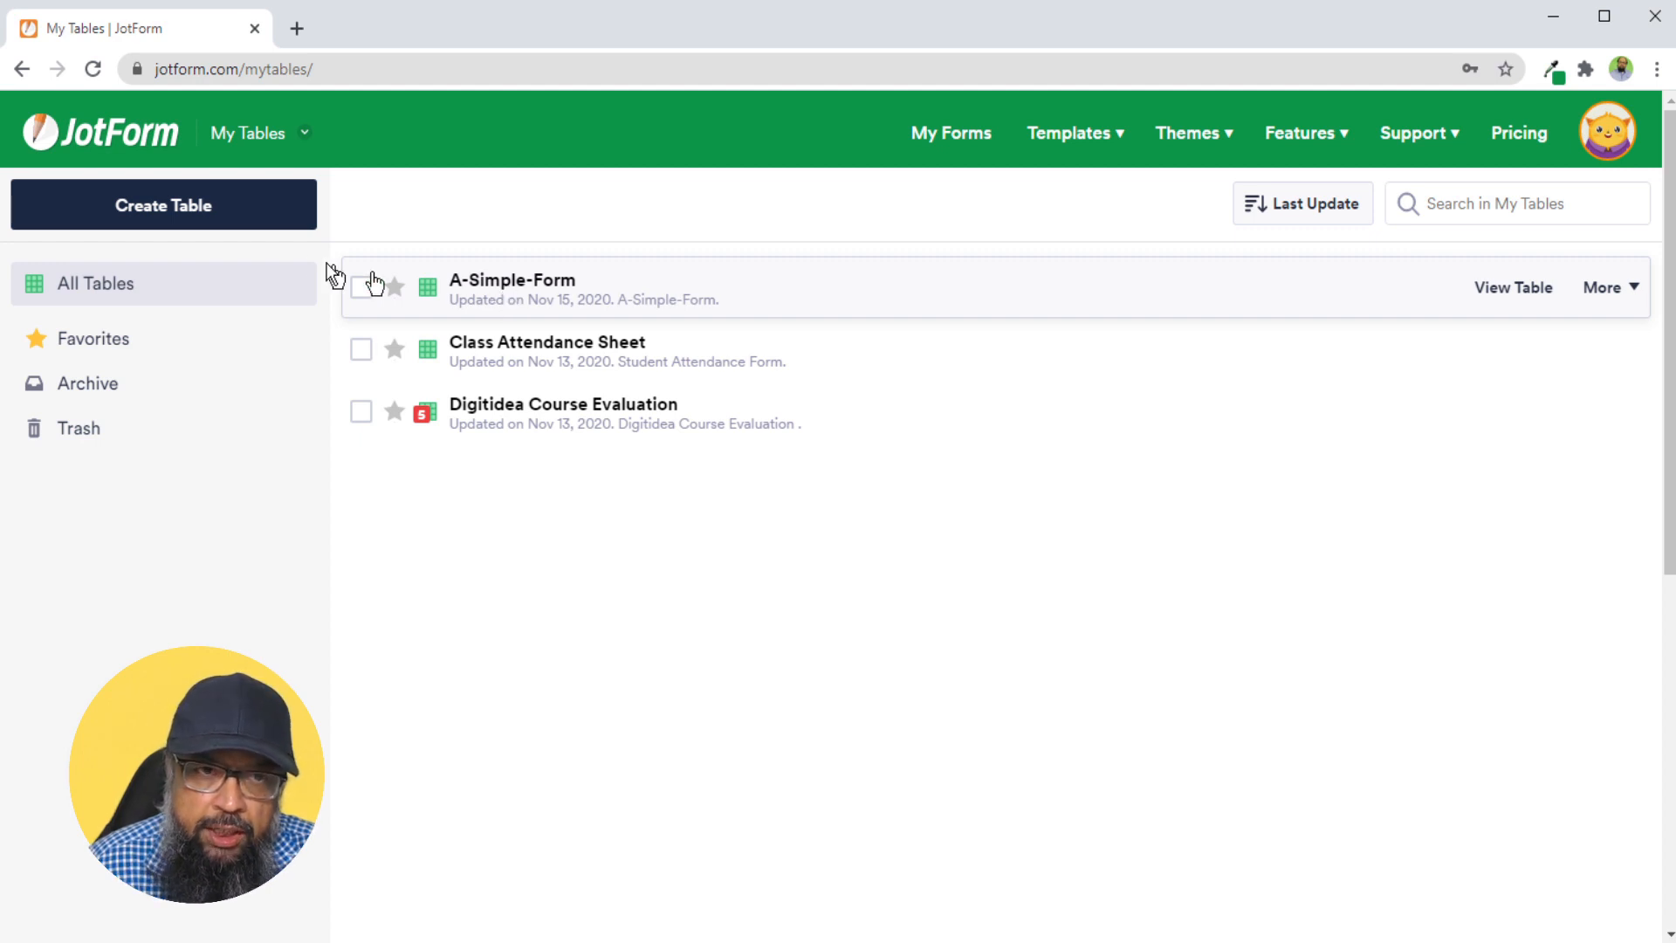
Create a new blank table named "My Blank Table".
click(165, 224)
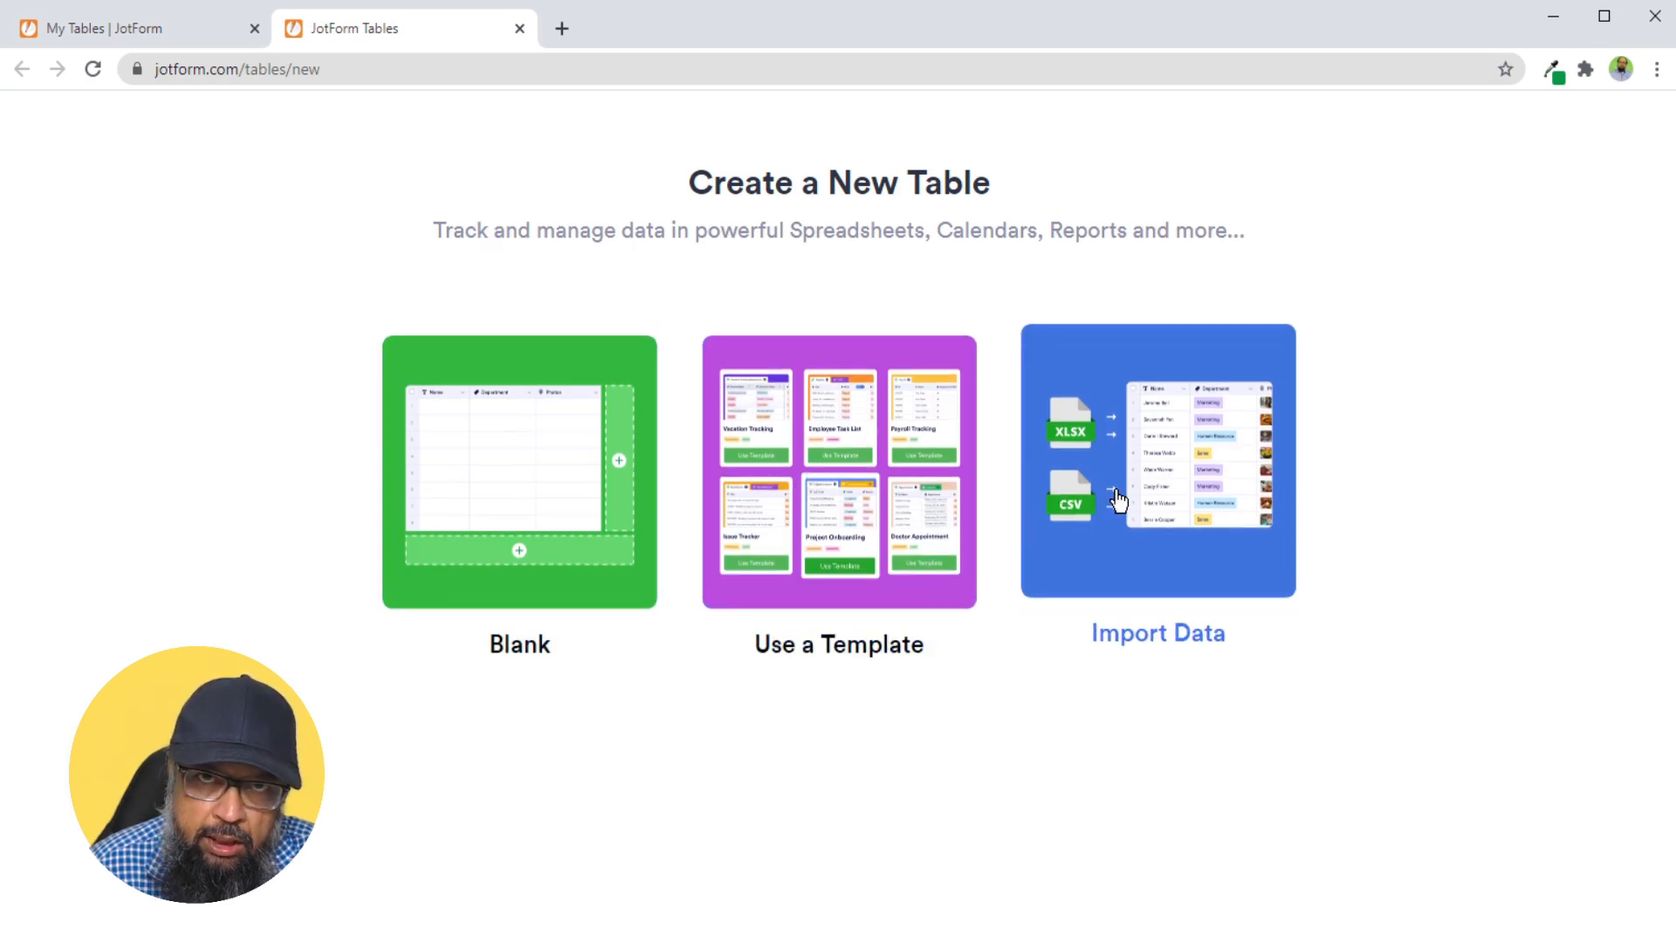
click(564, 502)
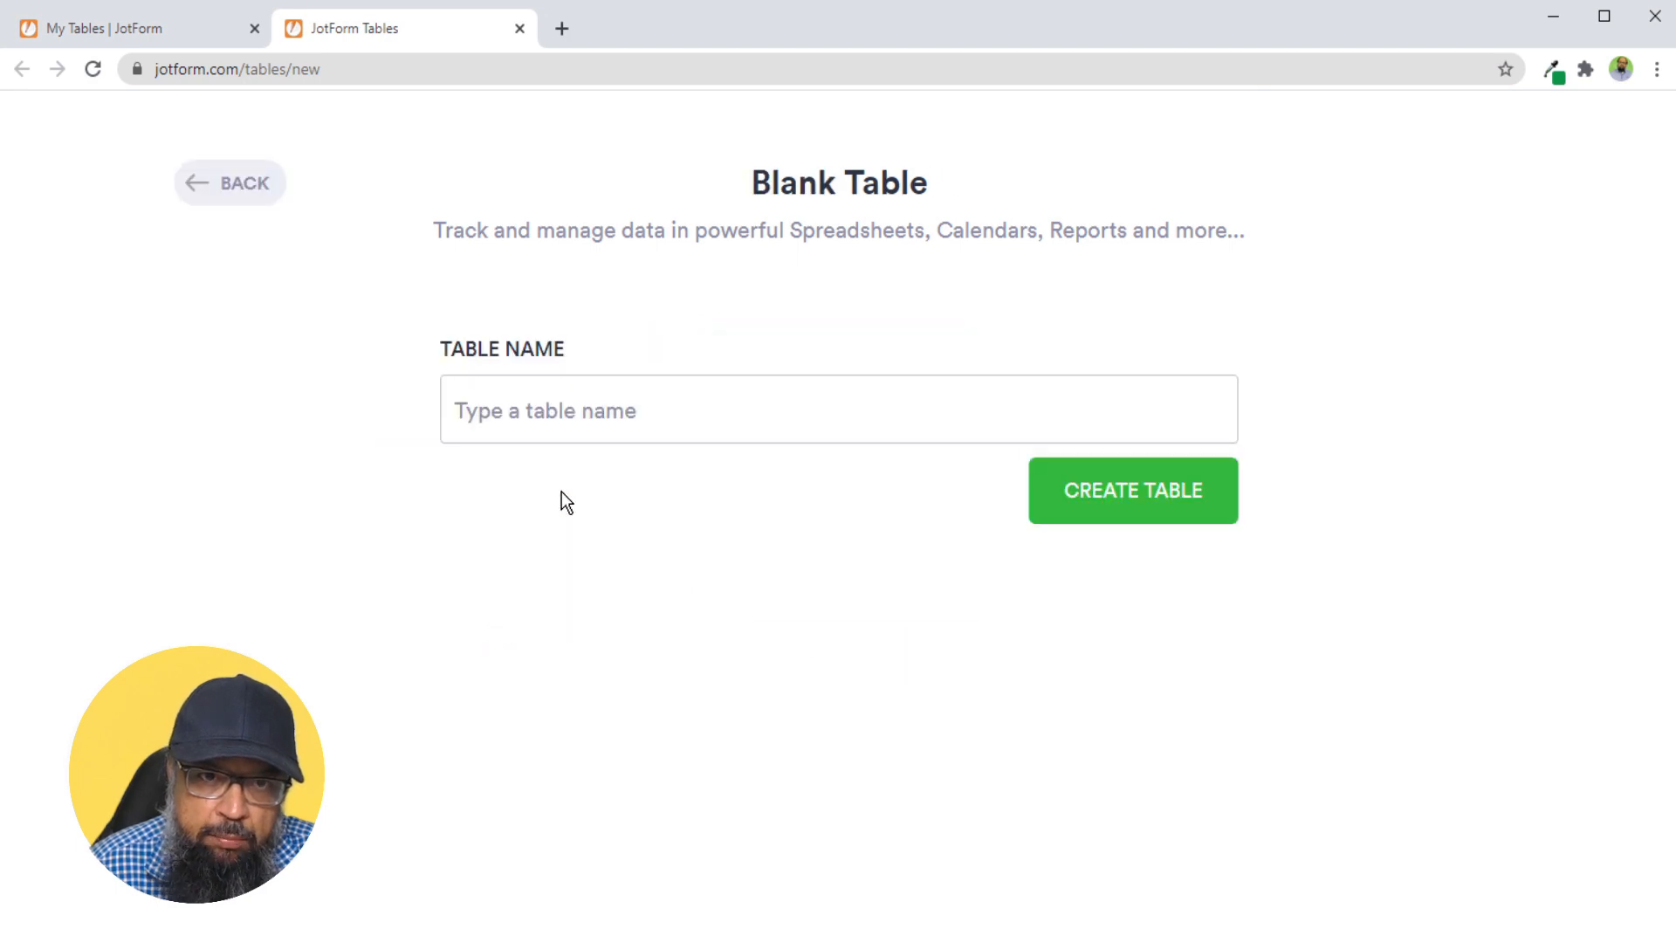
click(570, 409)
text(My Blank Table)
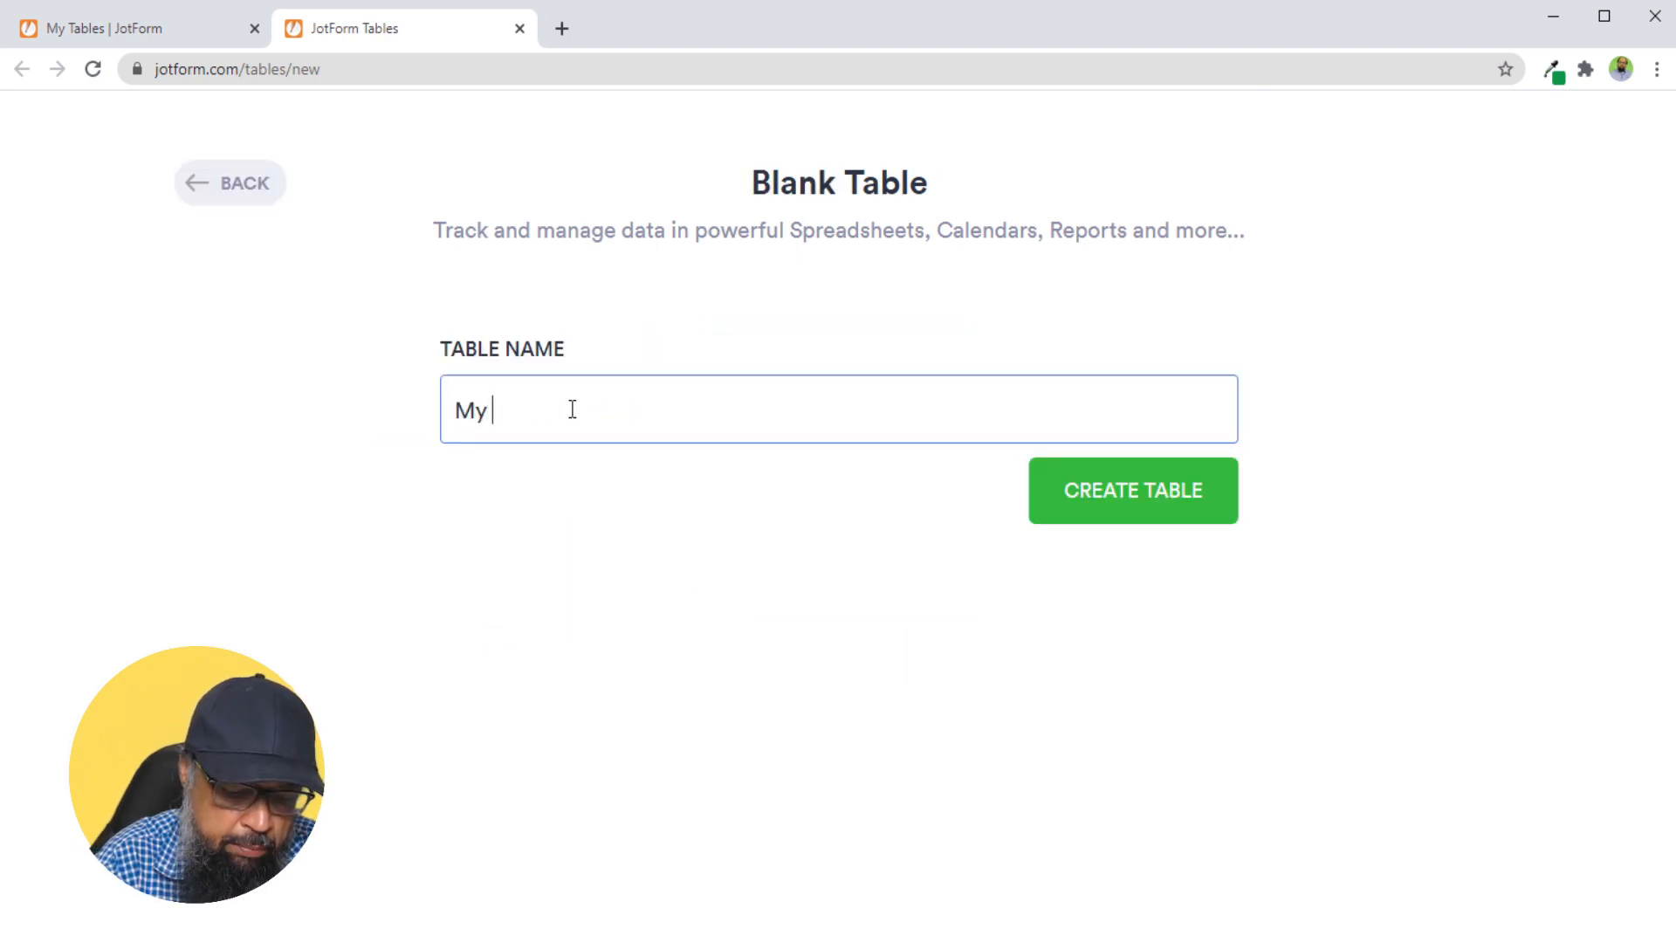
click(1119, 508)
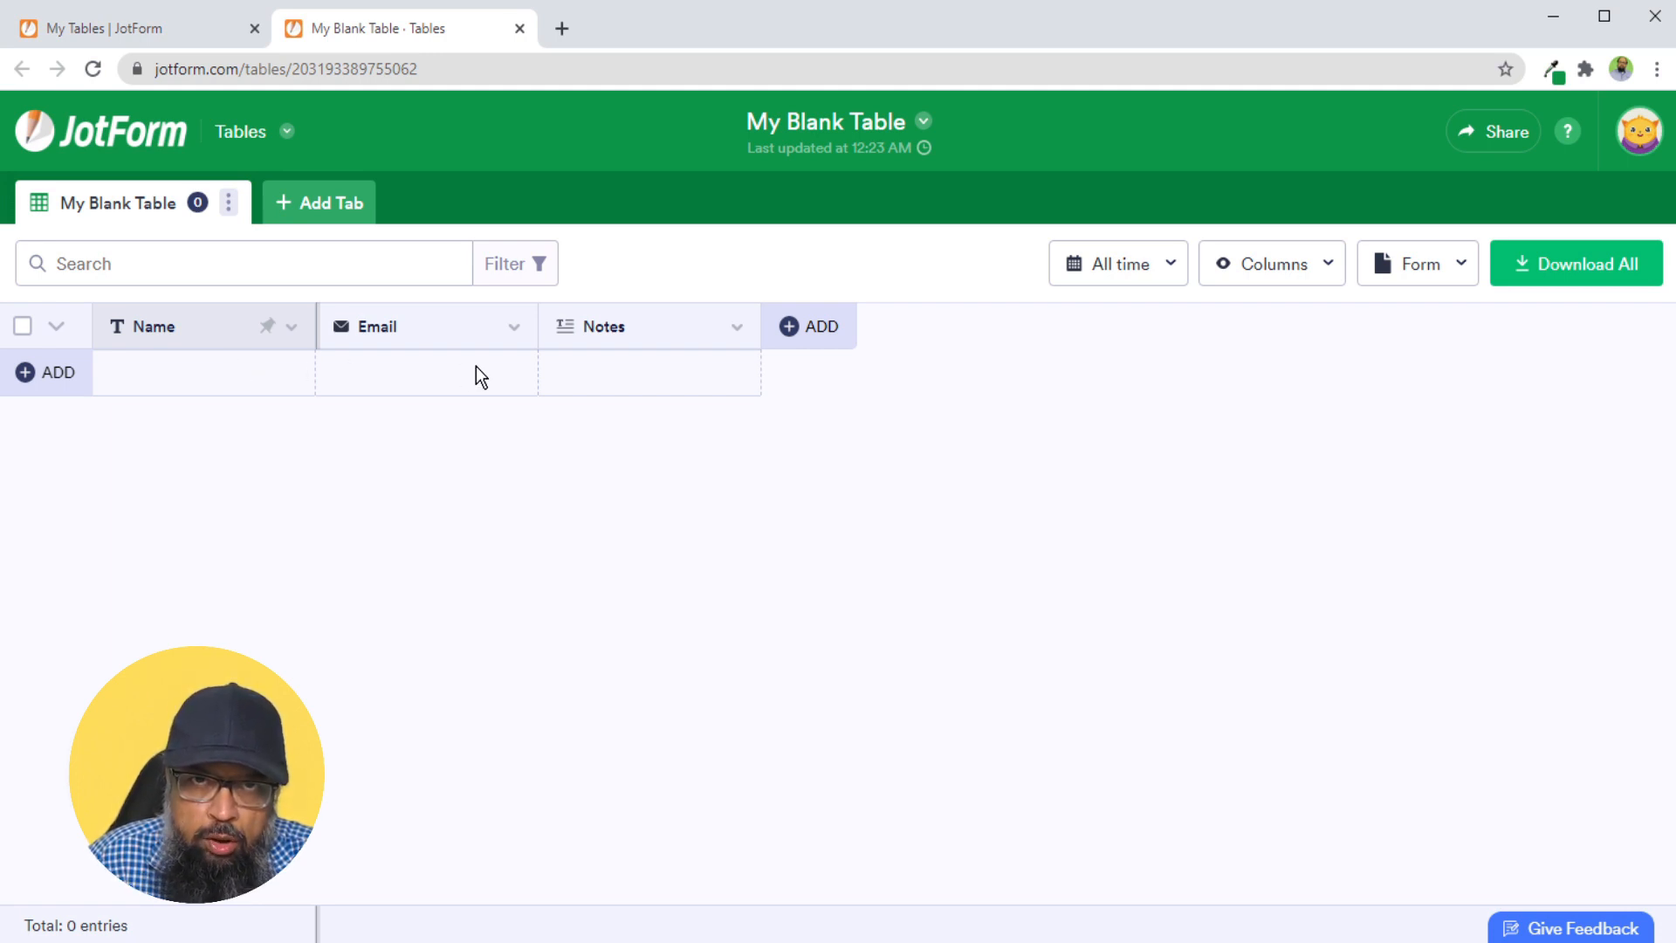
Look through the basic, formula and connection column types, and start a Connect a Form column named "Instructor".
click(820, 331)
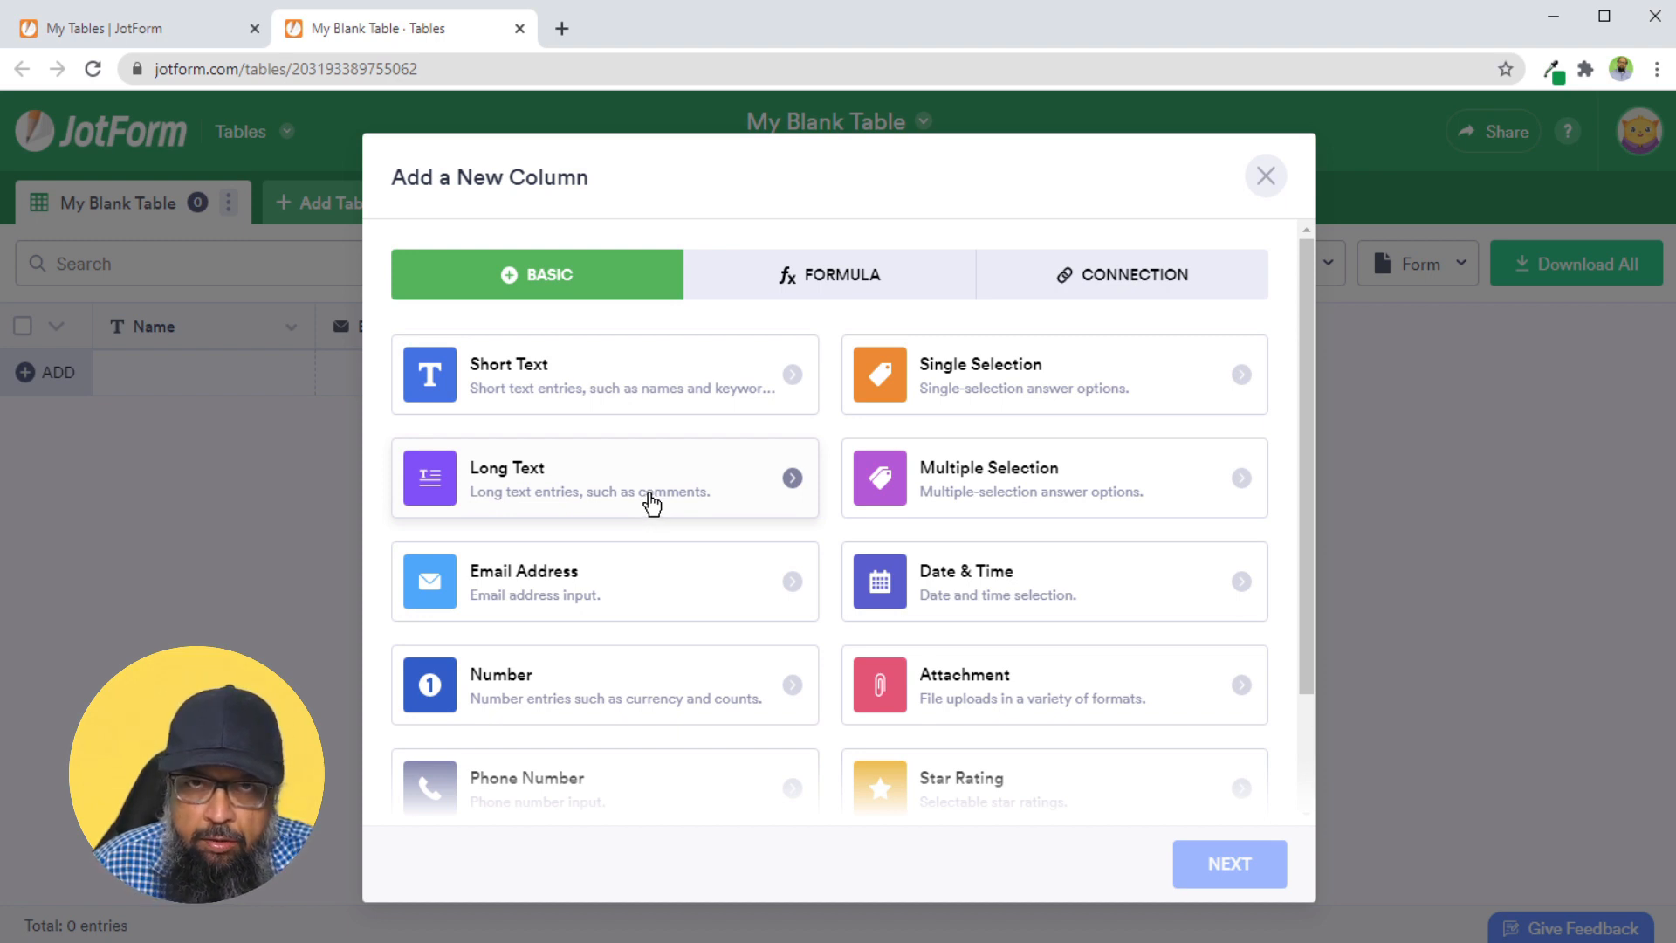
click(810, 284)
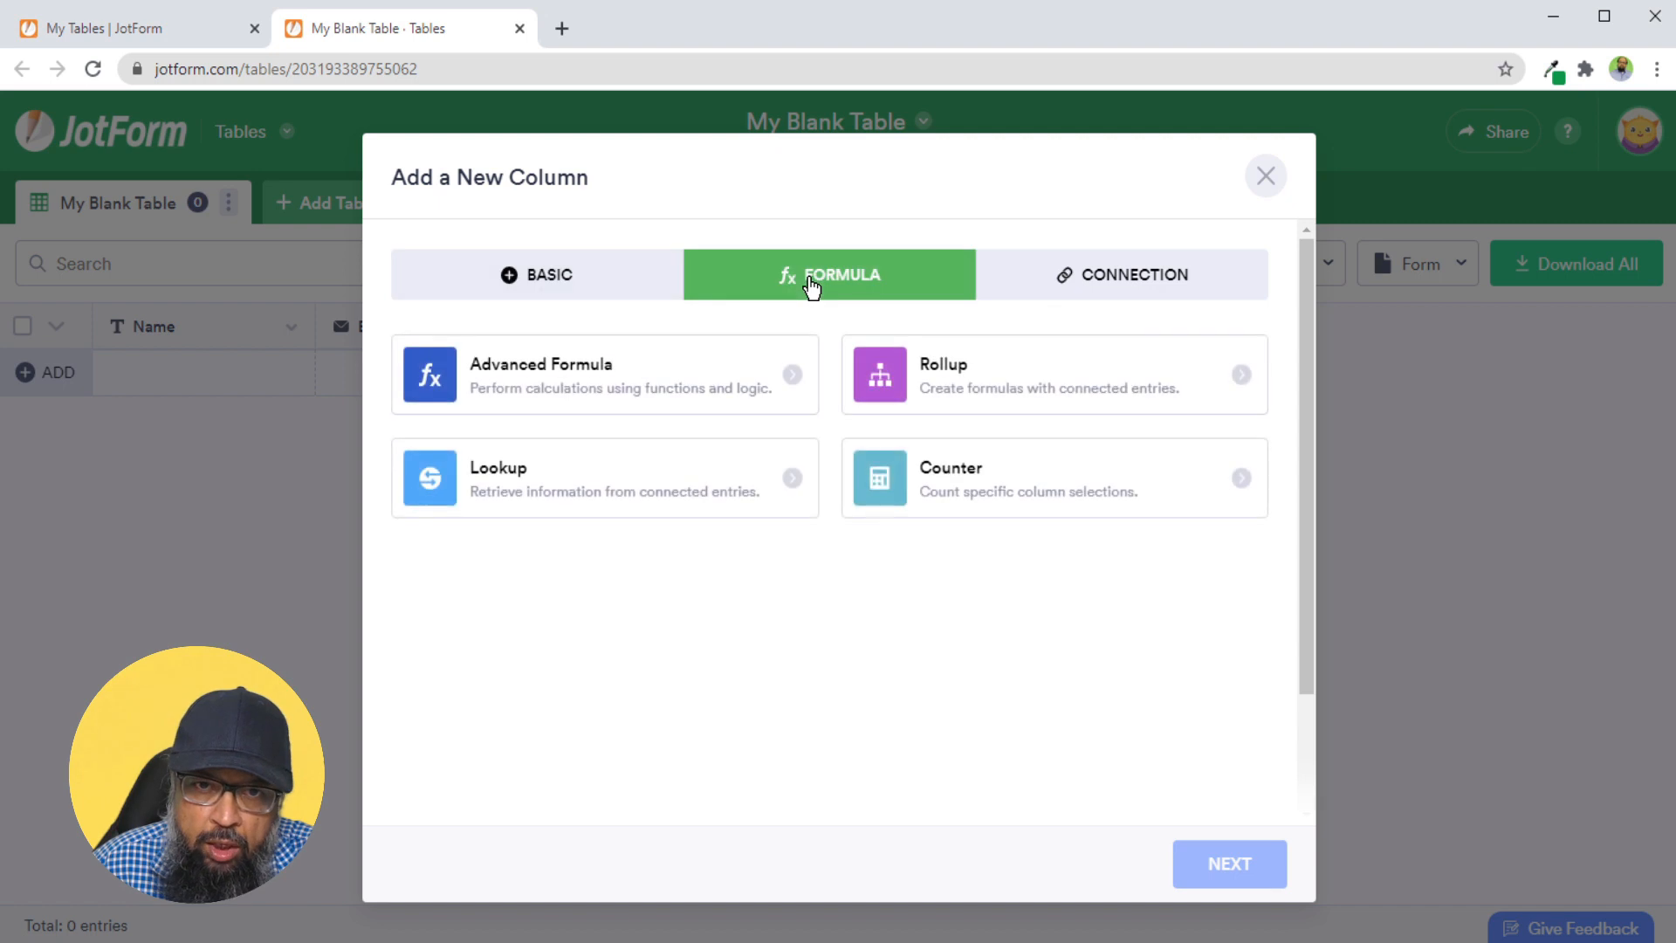
click(1129, 284)
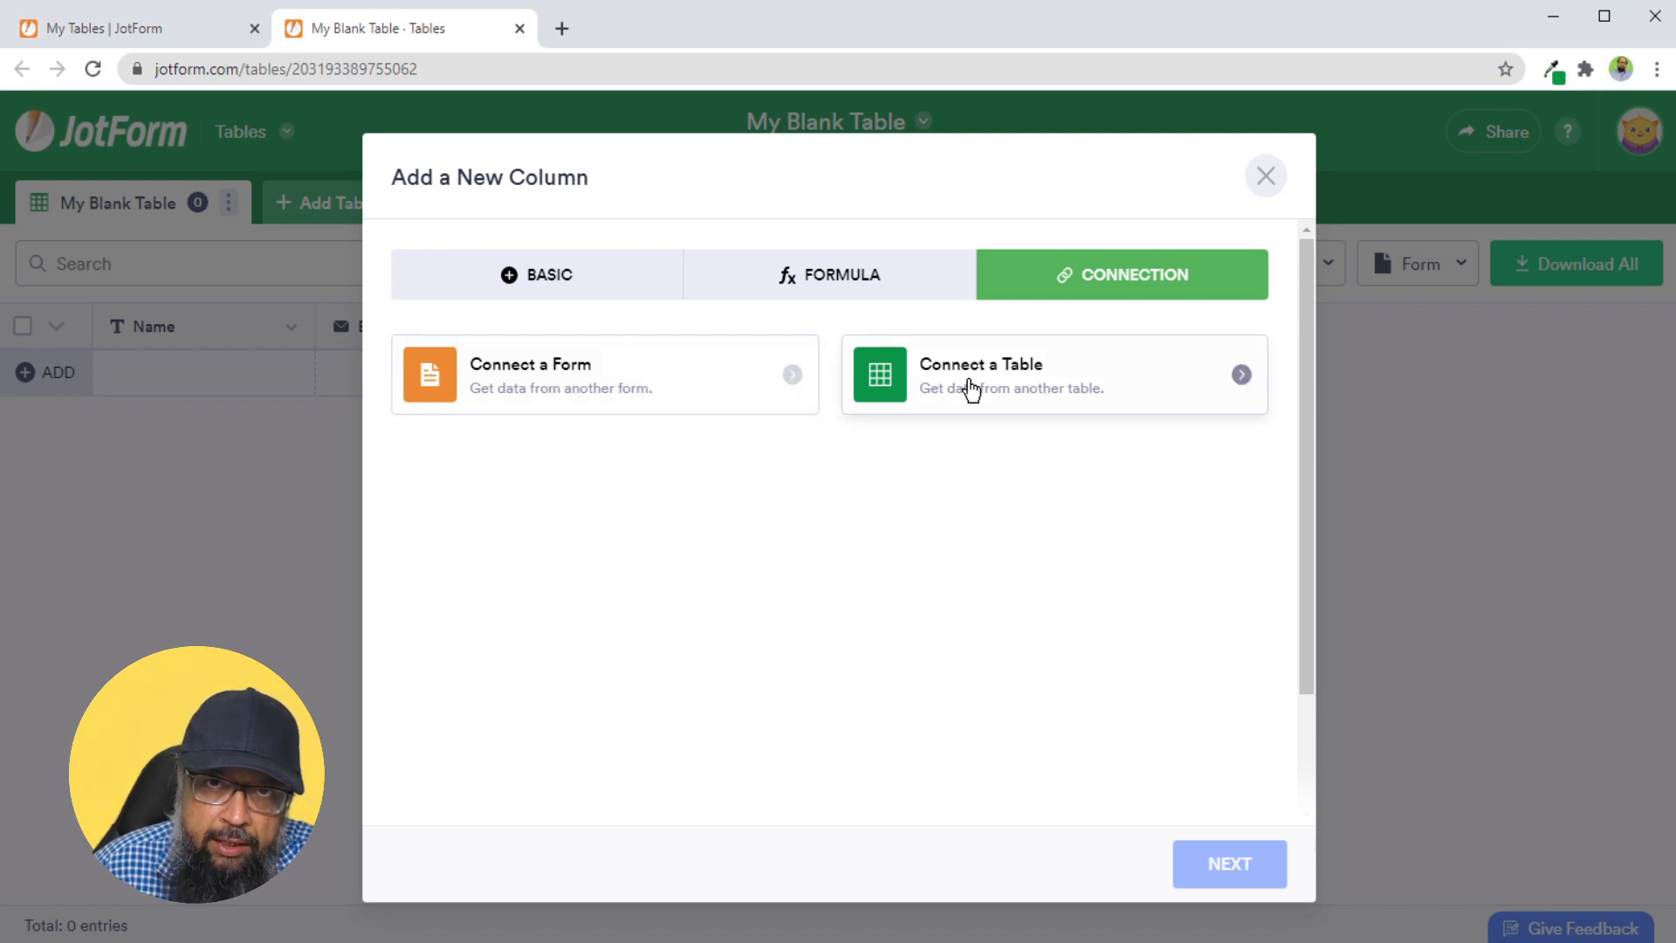
click(499, 387)
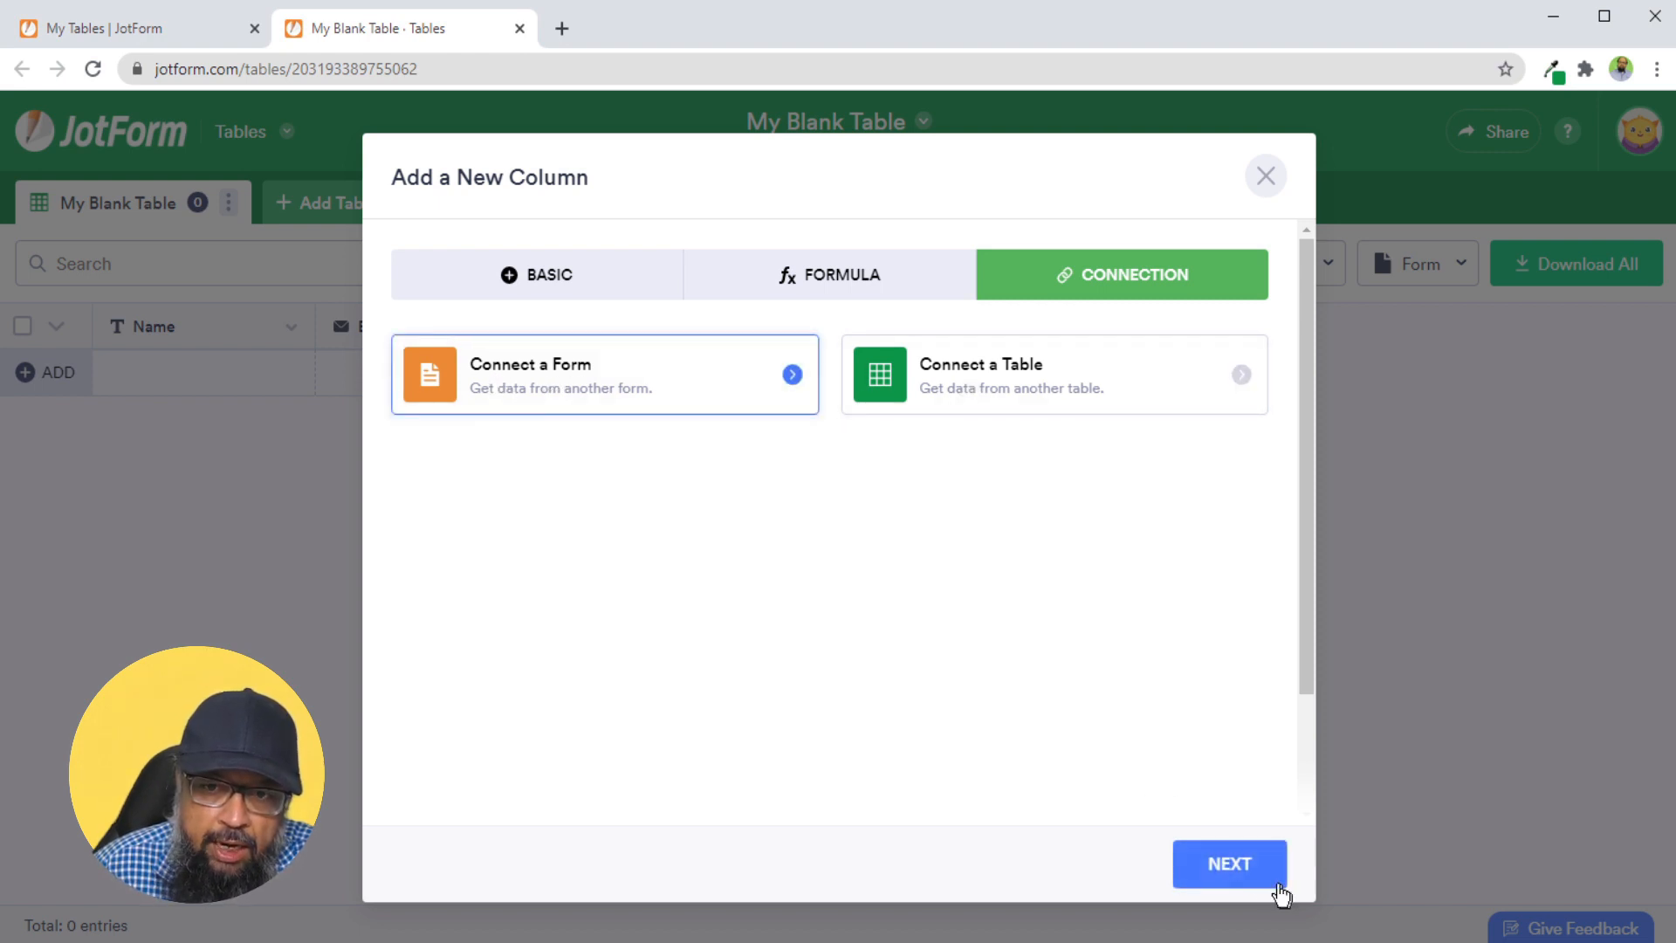
click(1231, 864)
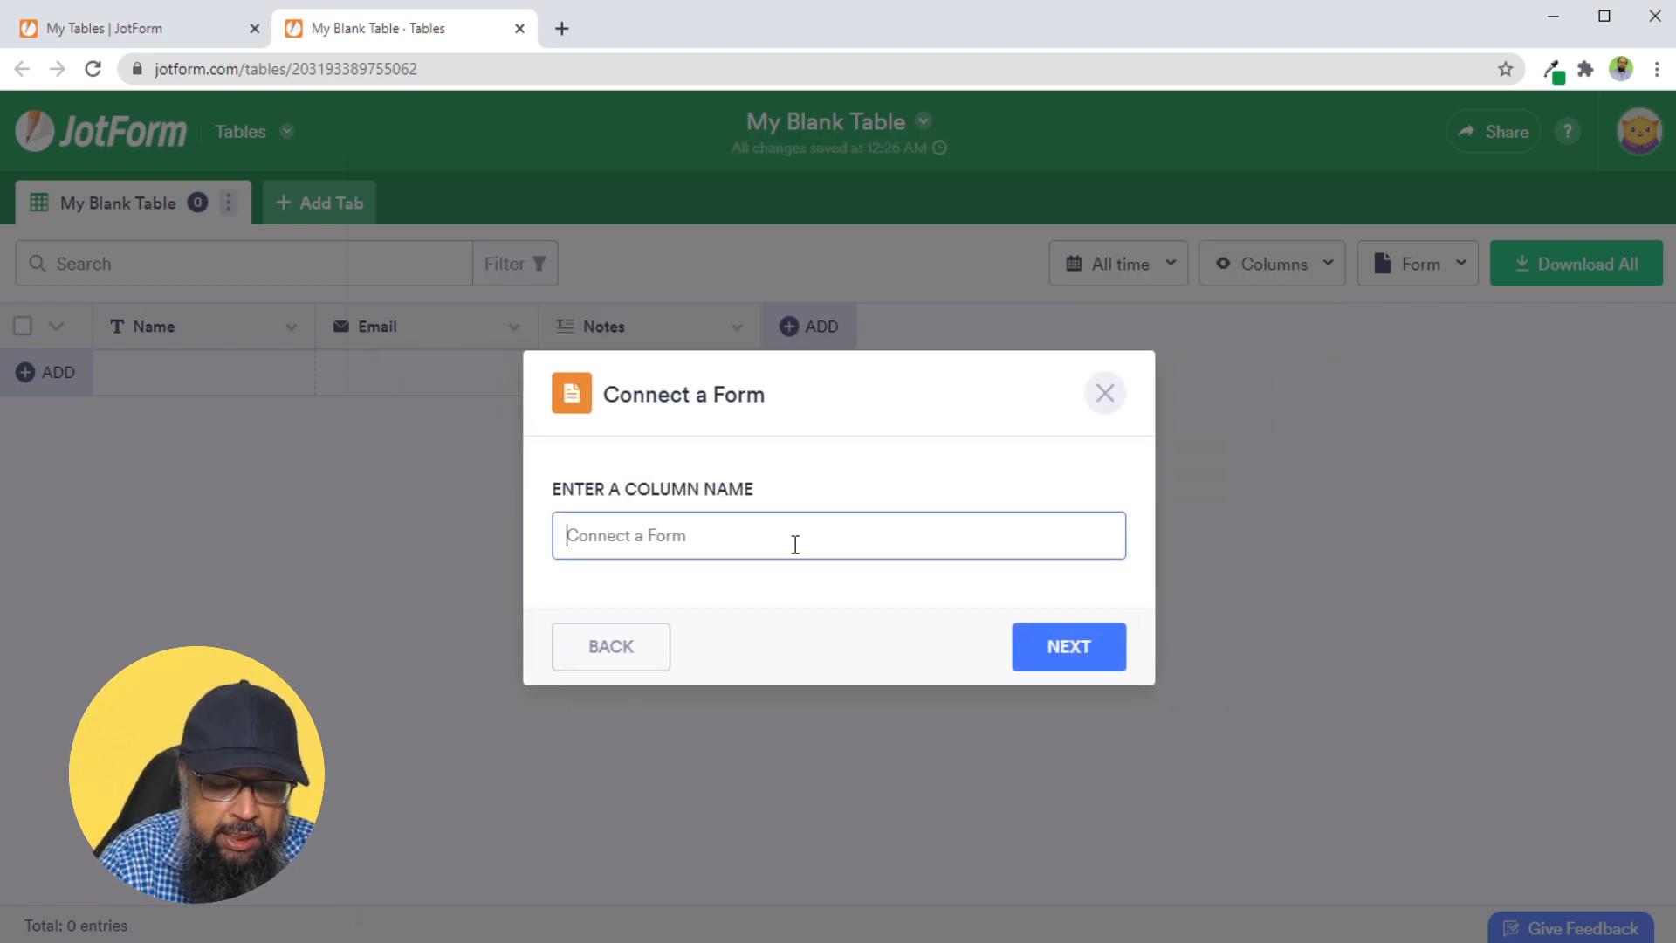
text(Instructor)
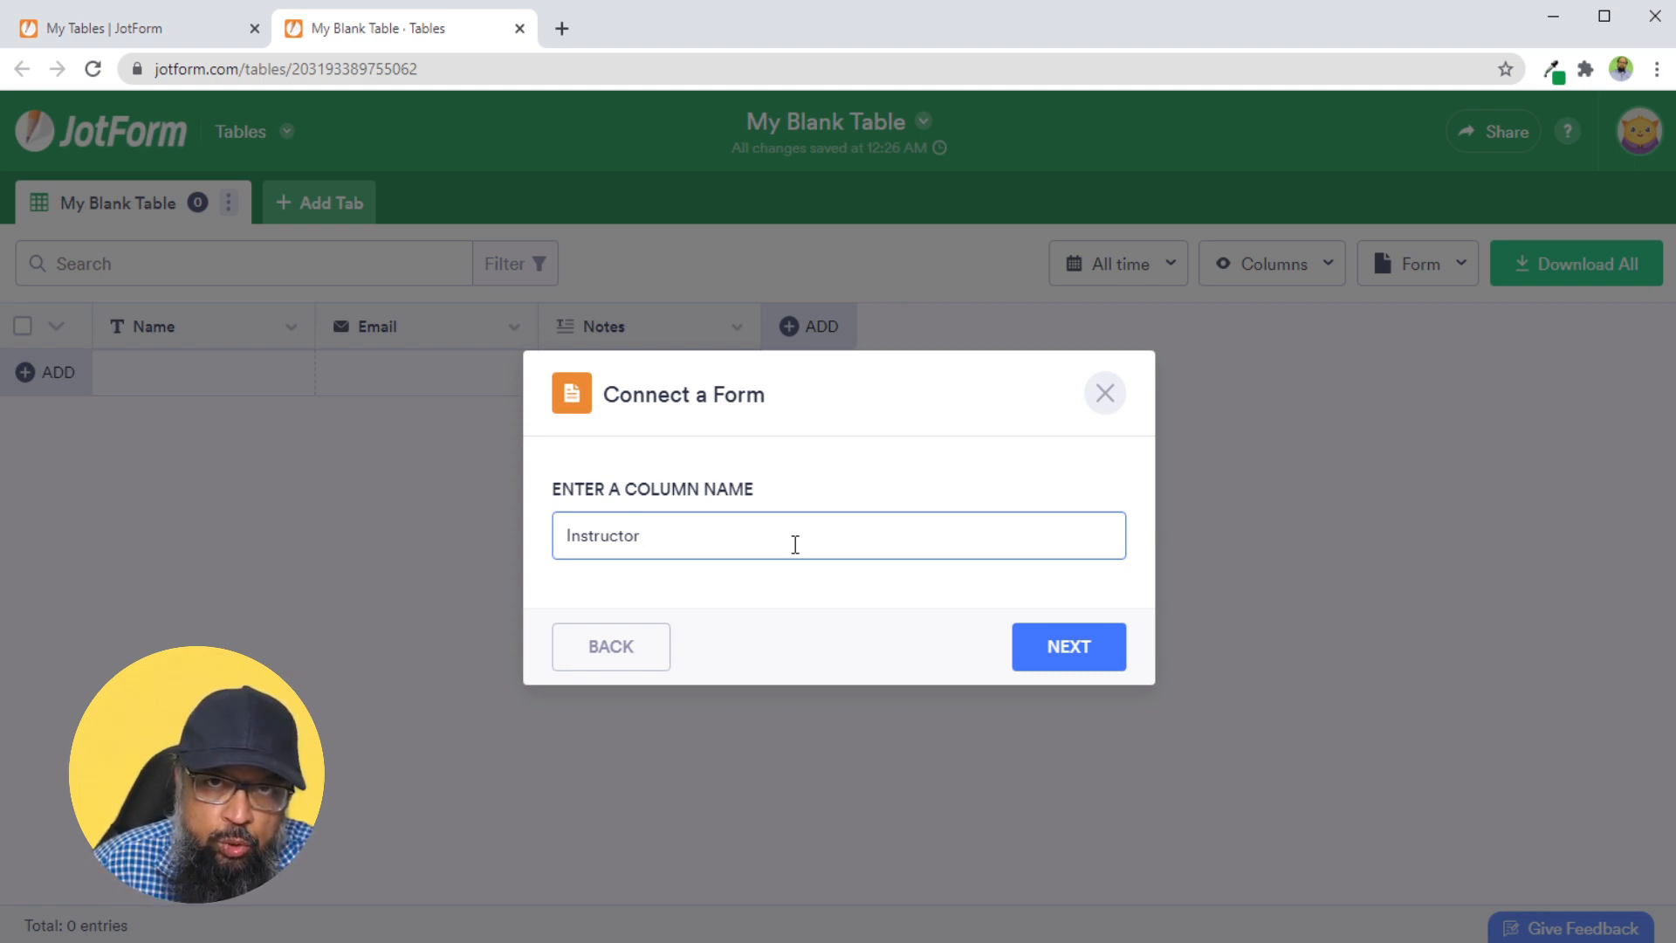
click(1066, 654)
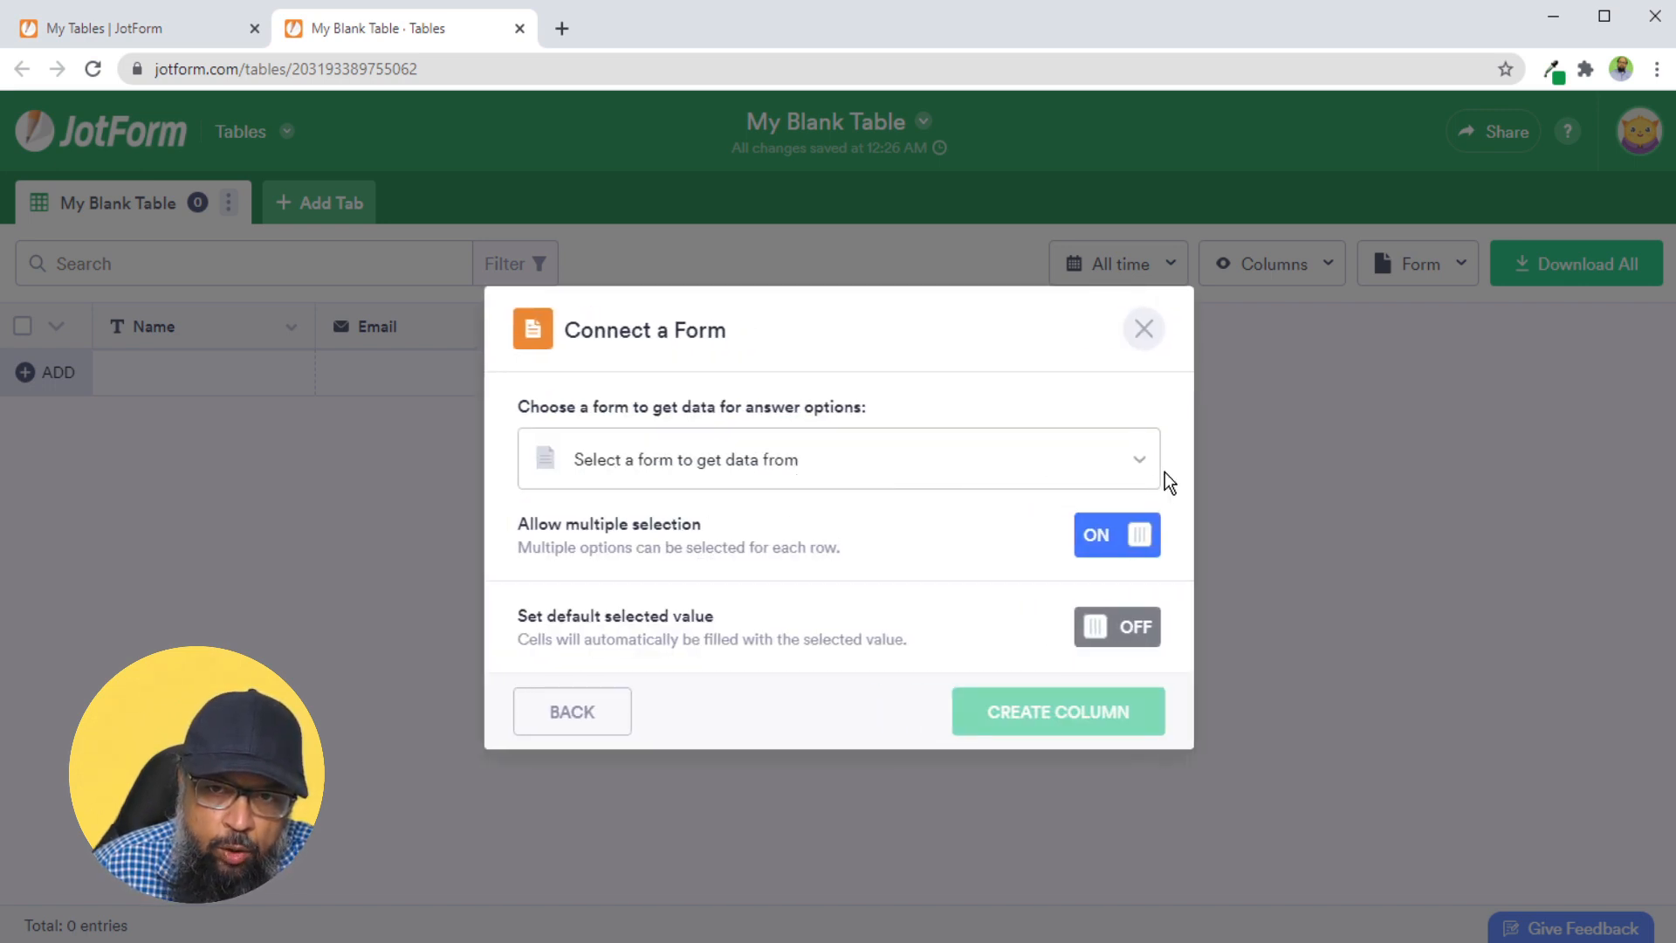
Create the Instructor column with its answer options taken from the Instructor's Name question of the Digitidea Course Evaluation form.
click(1142, 466)
mouse_move(751, 673)
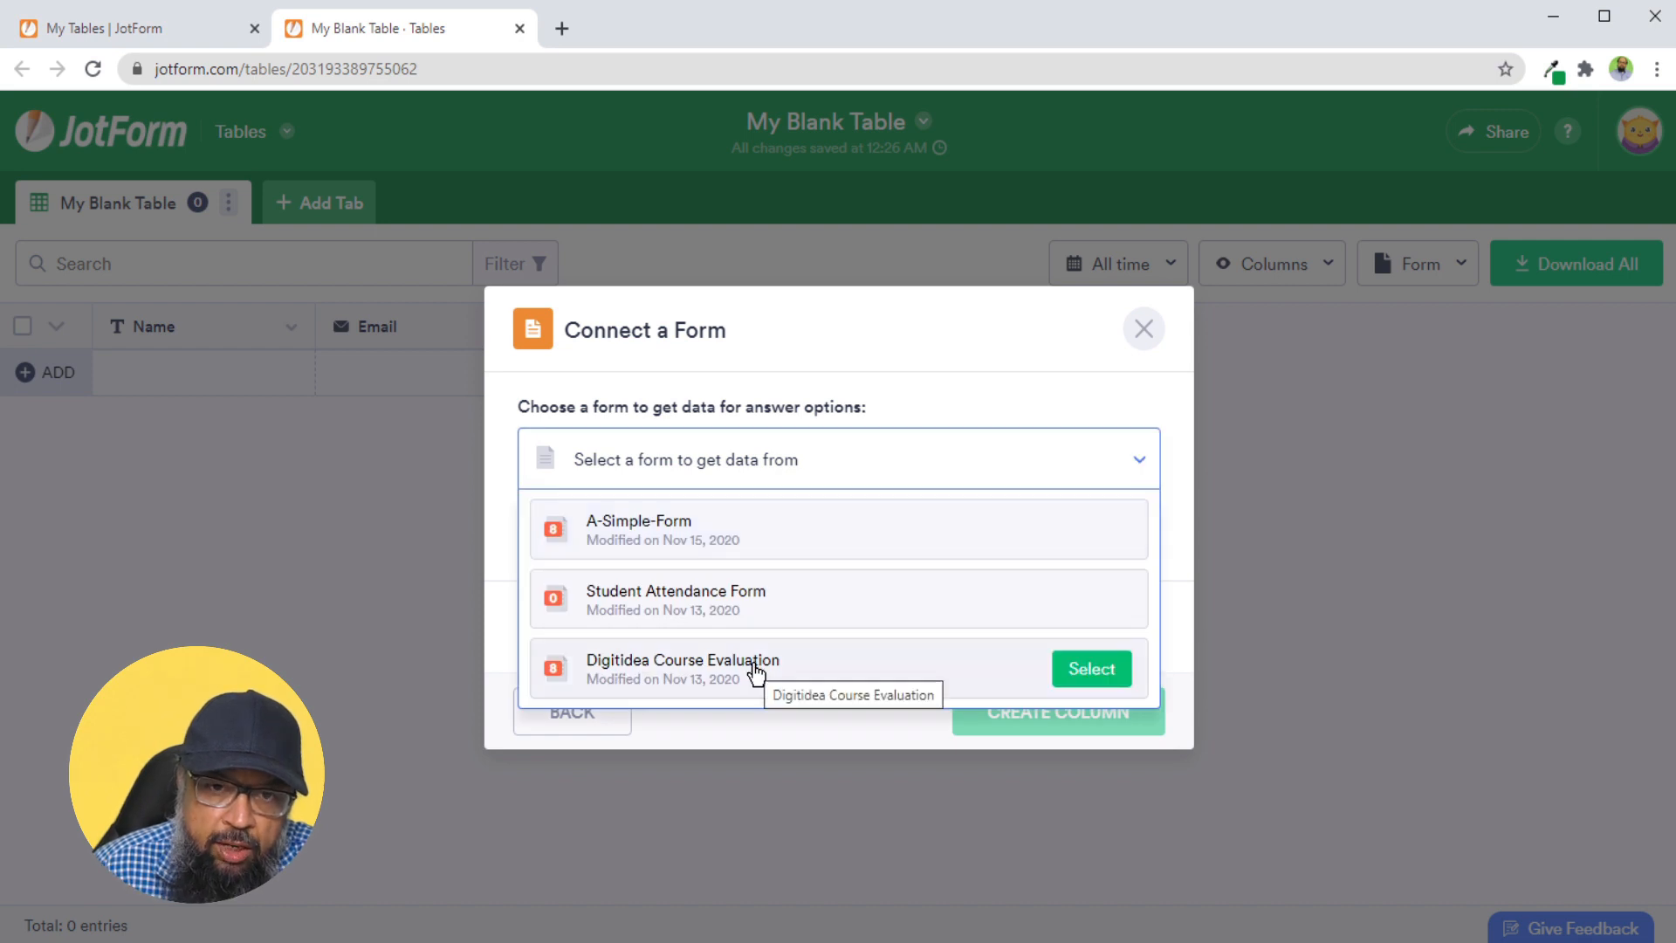
click(756, 673)
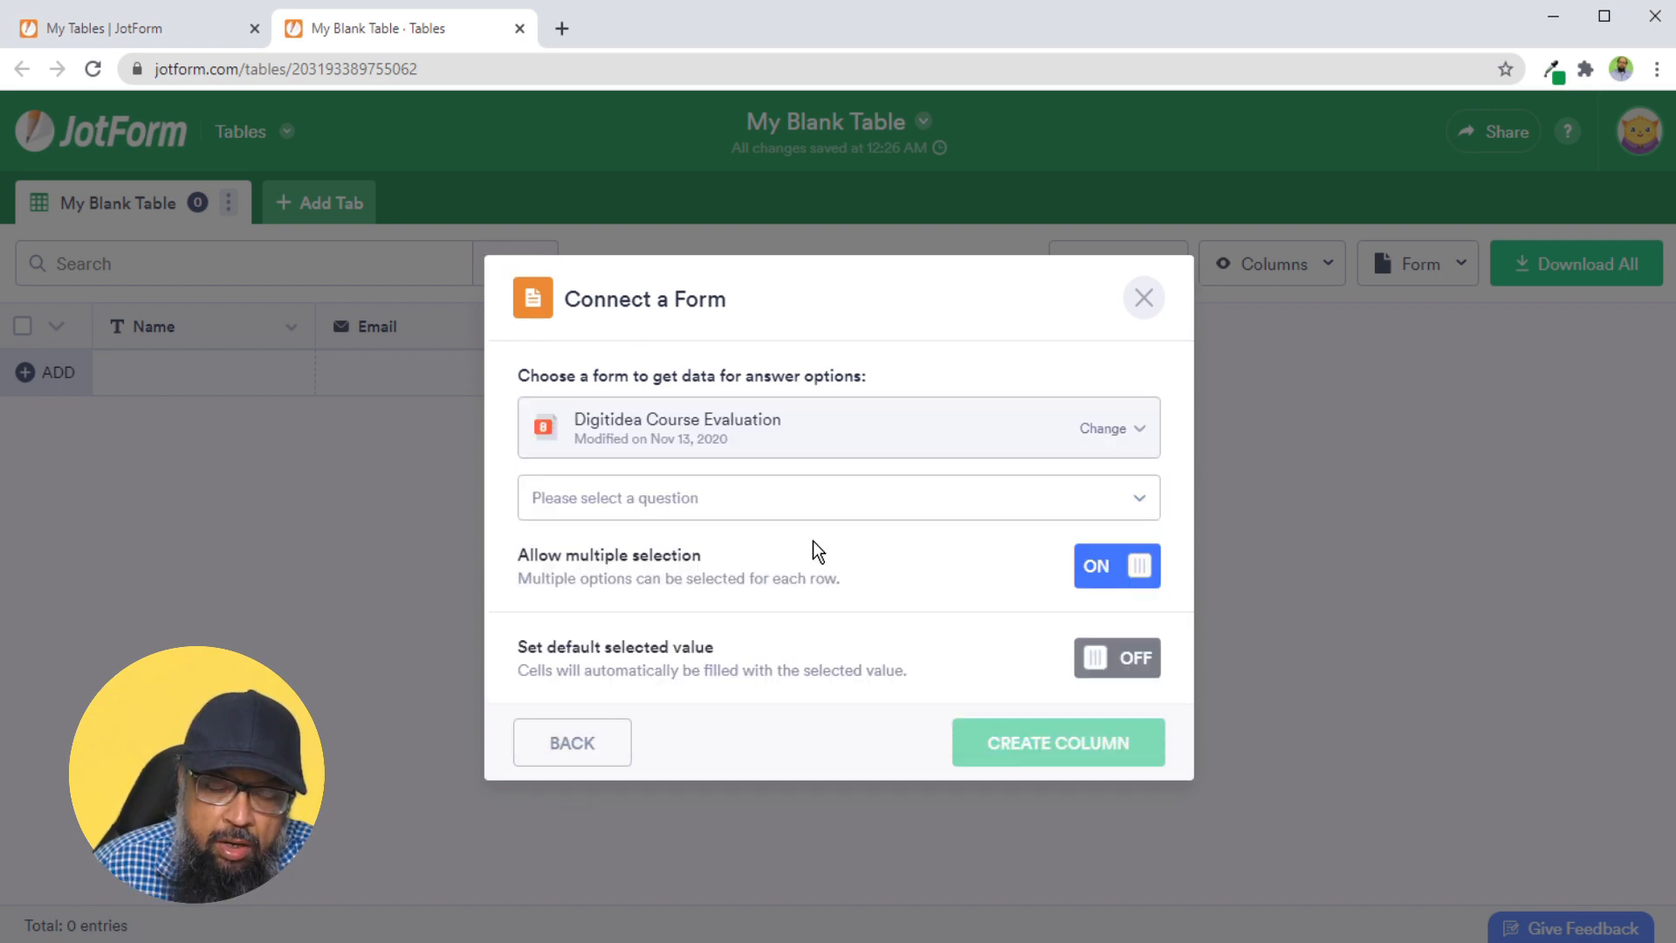
click(1138, 504)
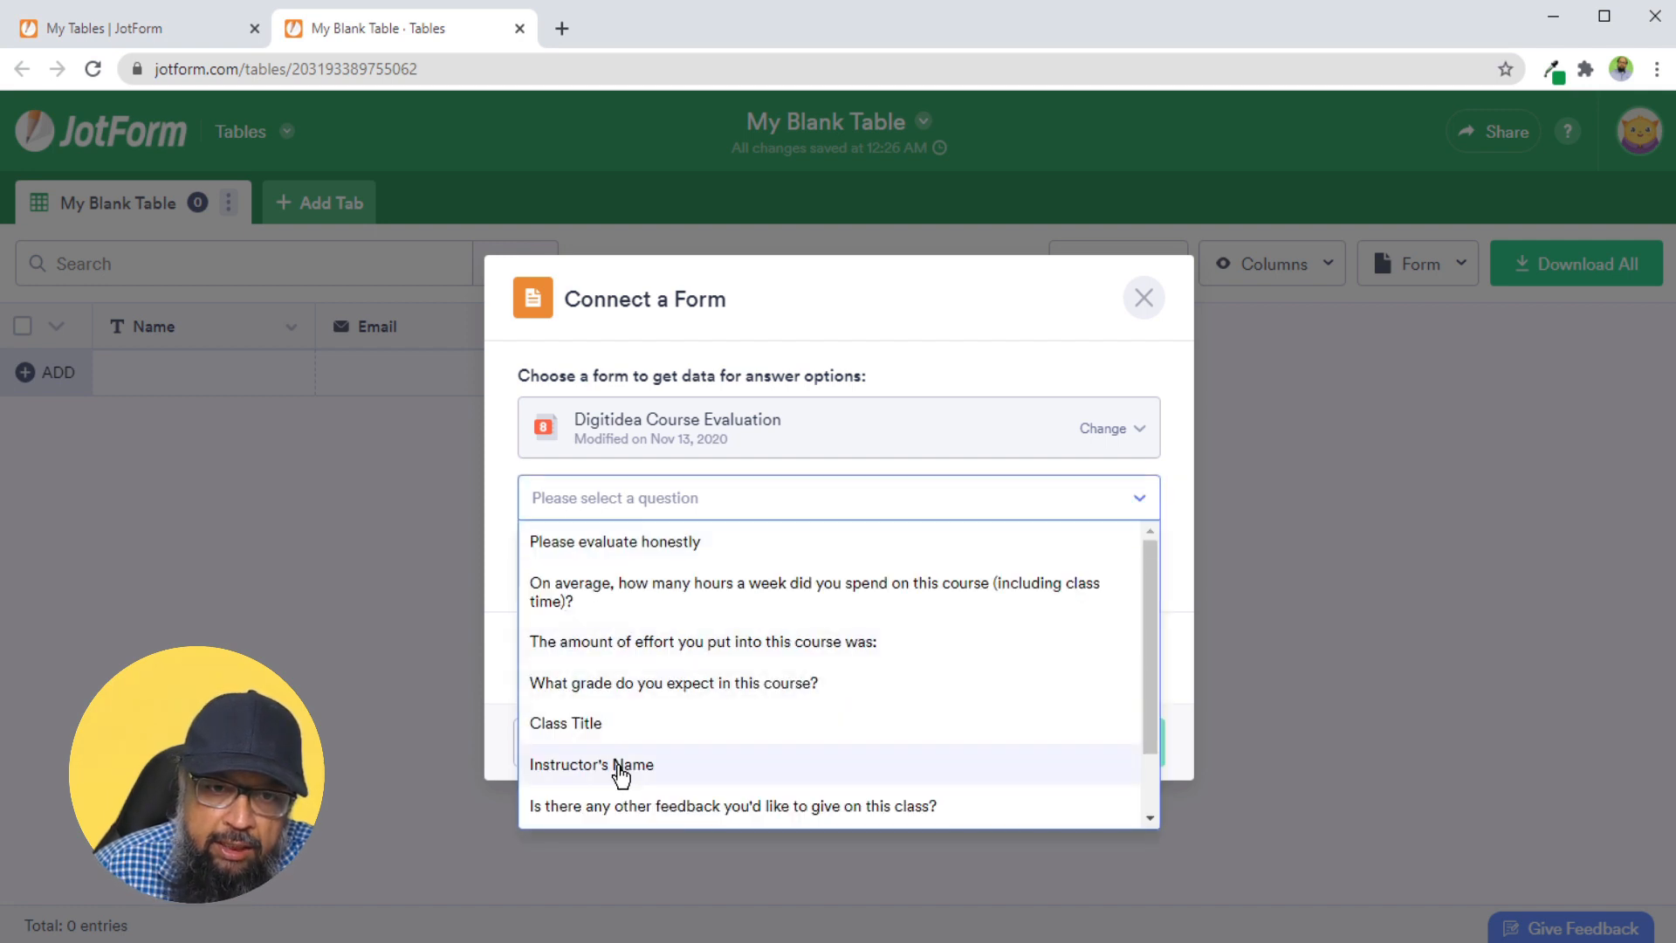
click(620, 768)
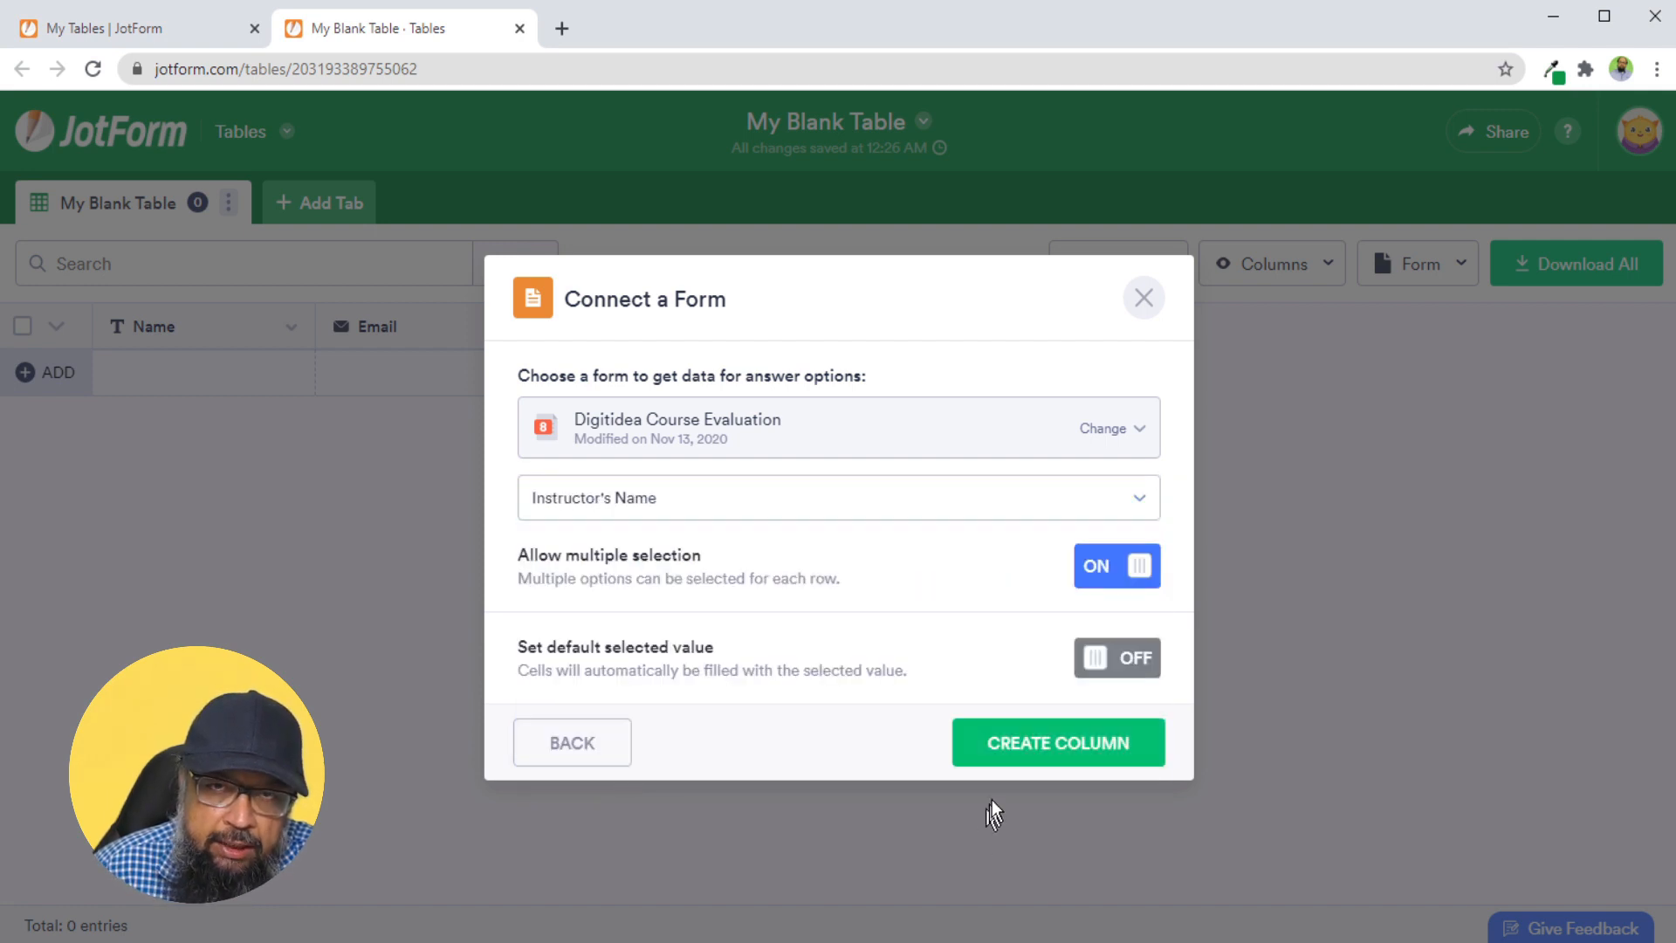
click(1018, 751)
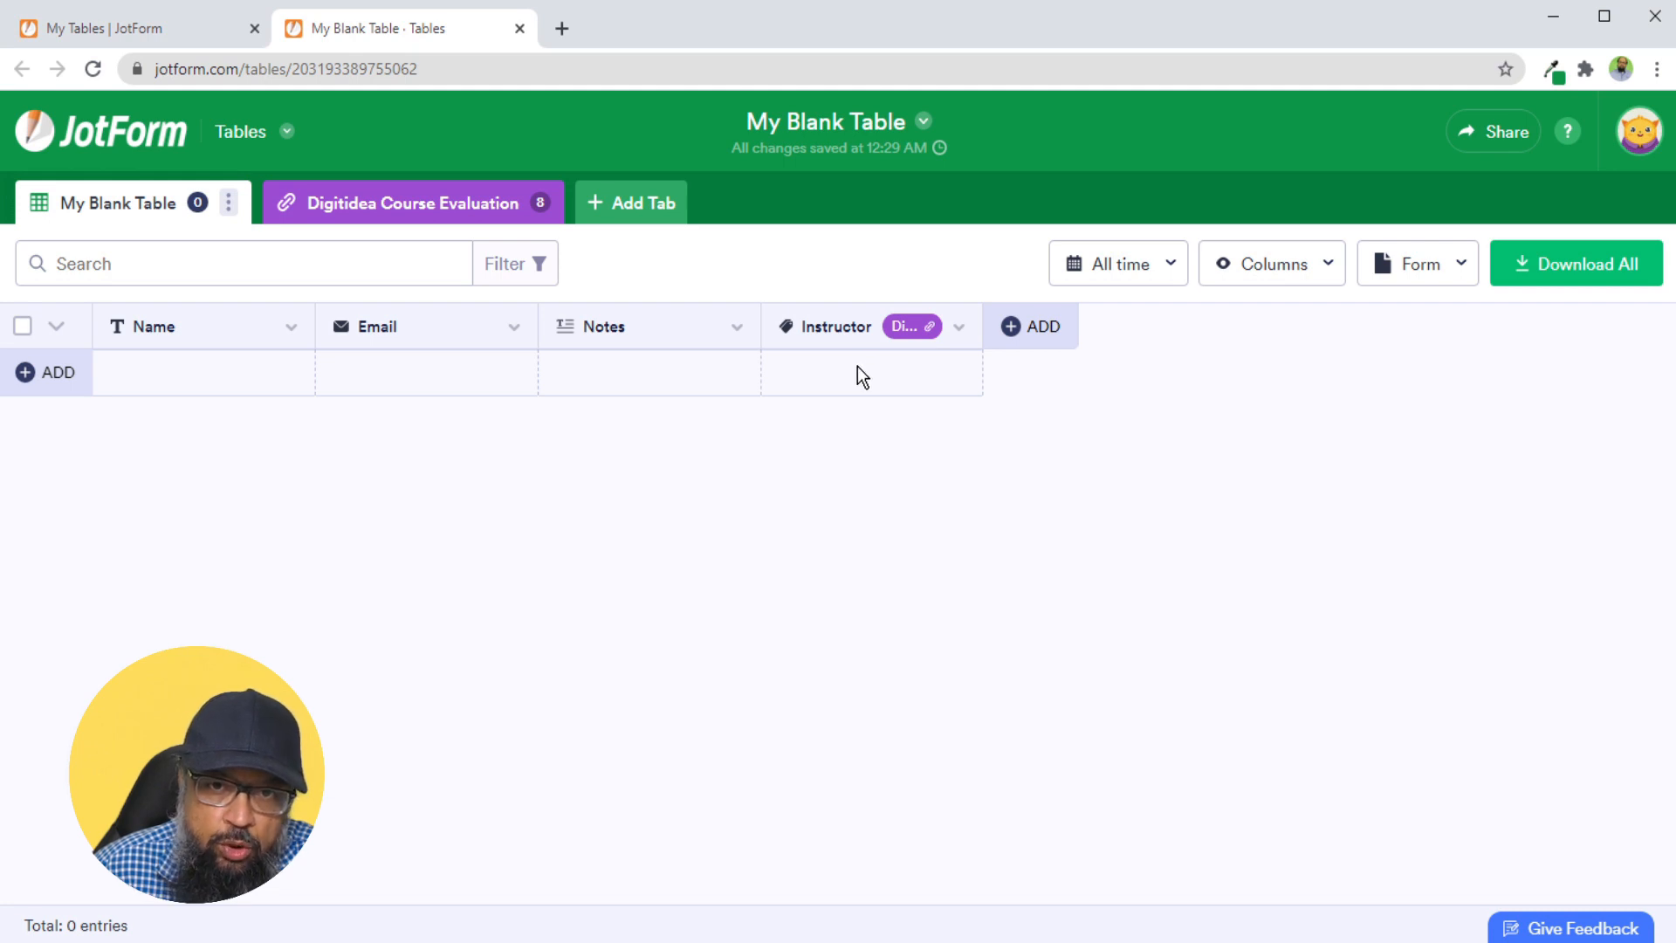
Add a table entry and select the second and fourth listed instructors in its Instructor cell.
click(858, 367)
click(866, 376)
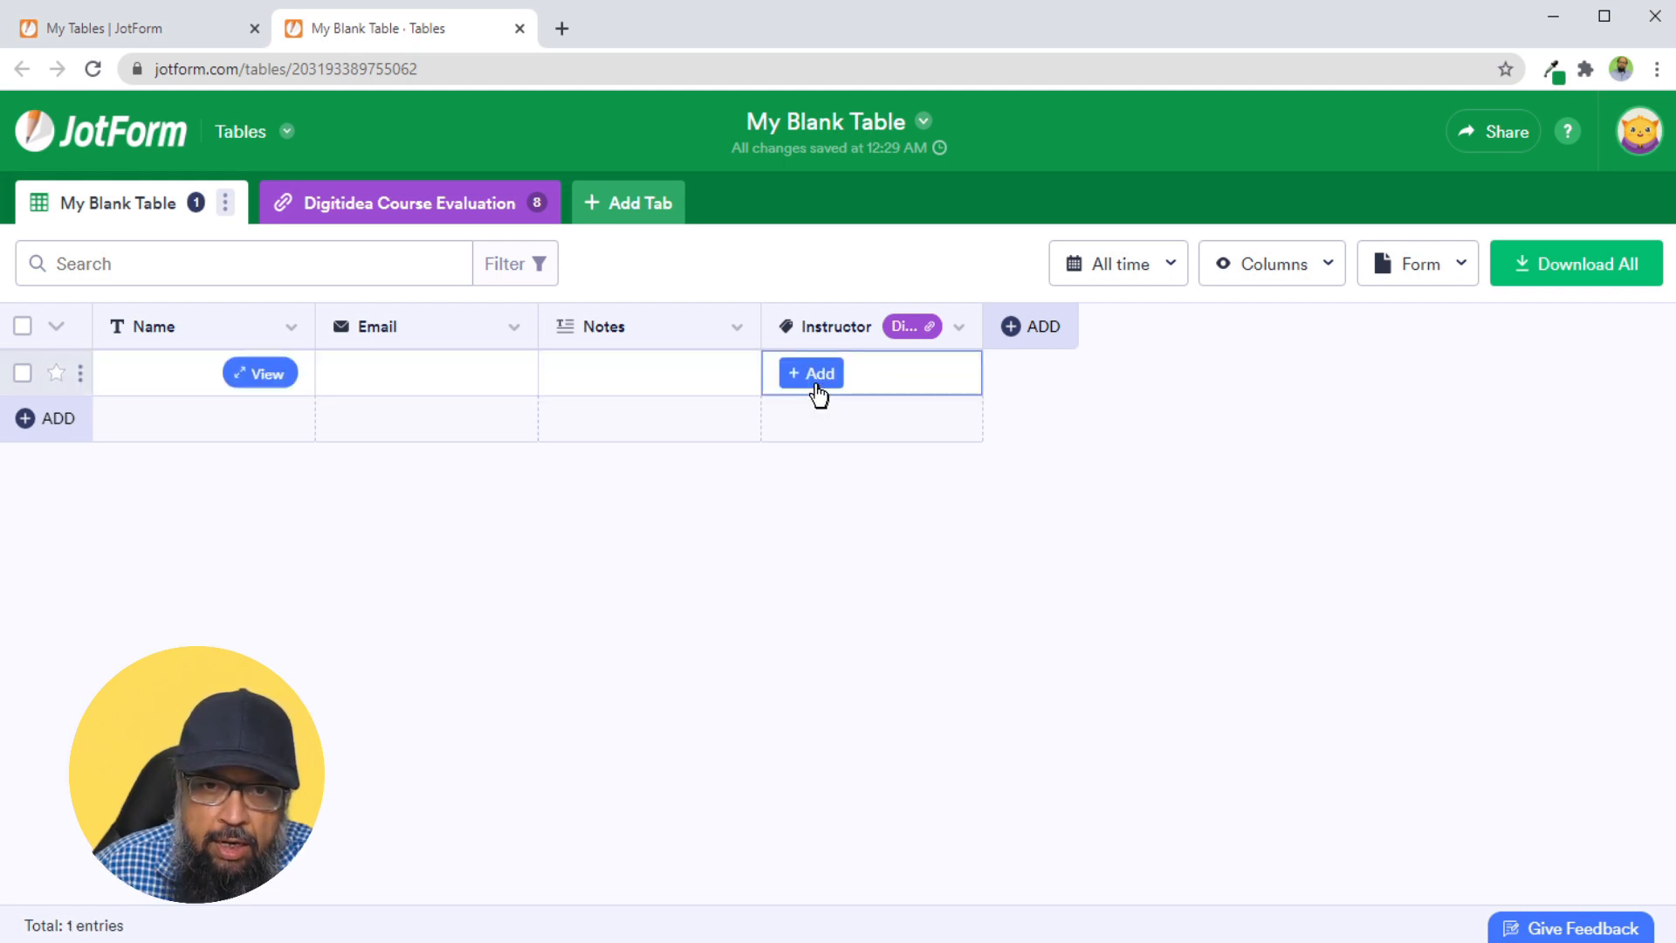
click(811, 374)
drag(975, 507, 897, 516)
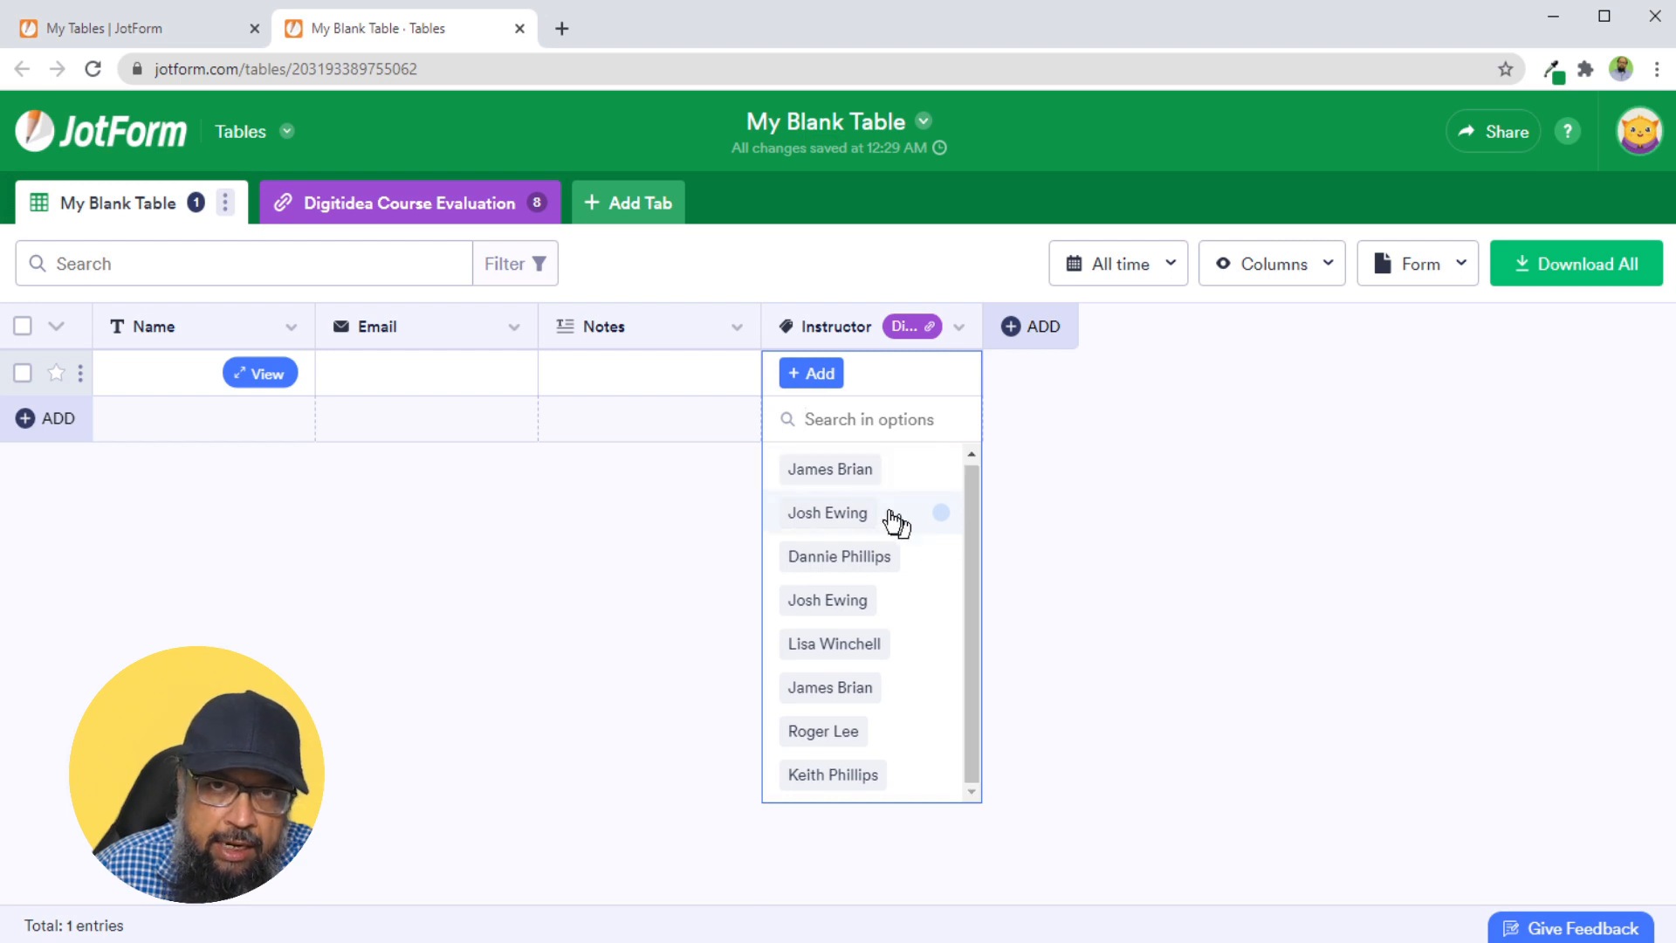
click(845, 517)
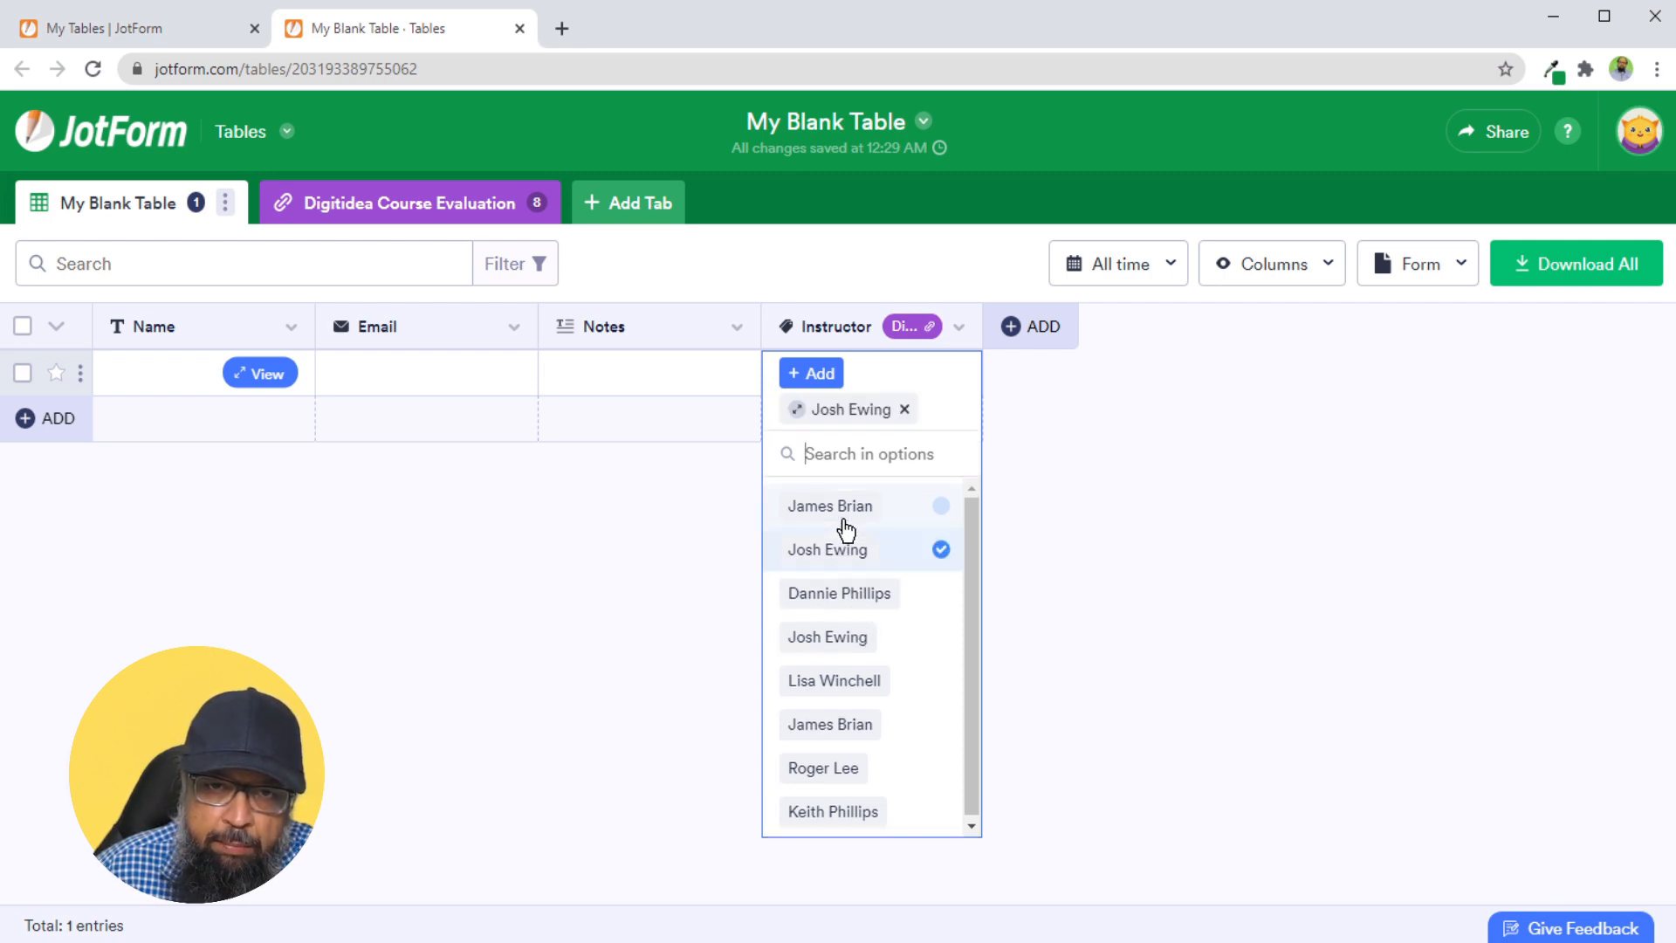
click(860, 640)
click(1112, 478)
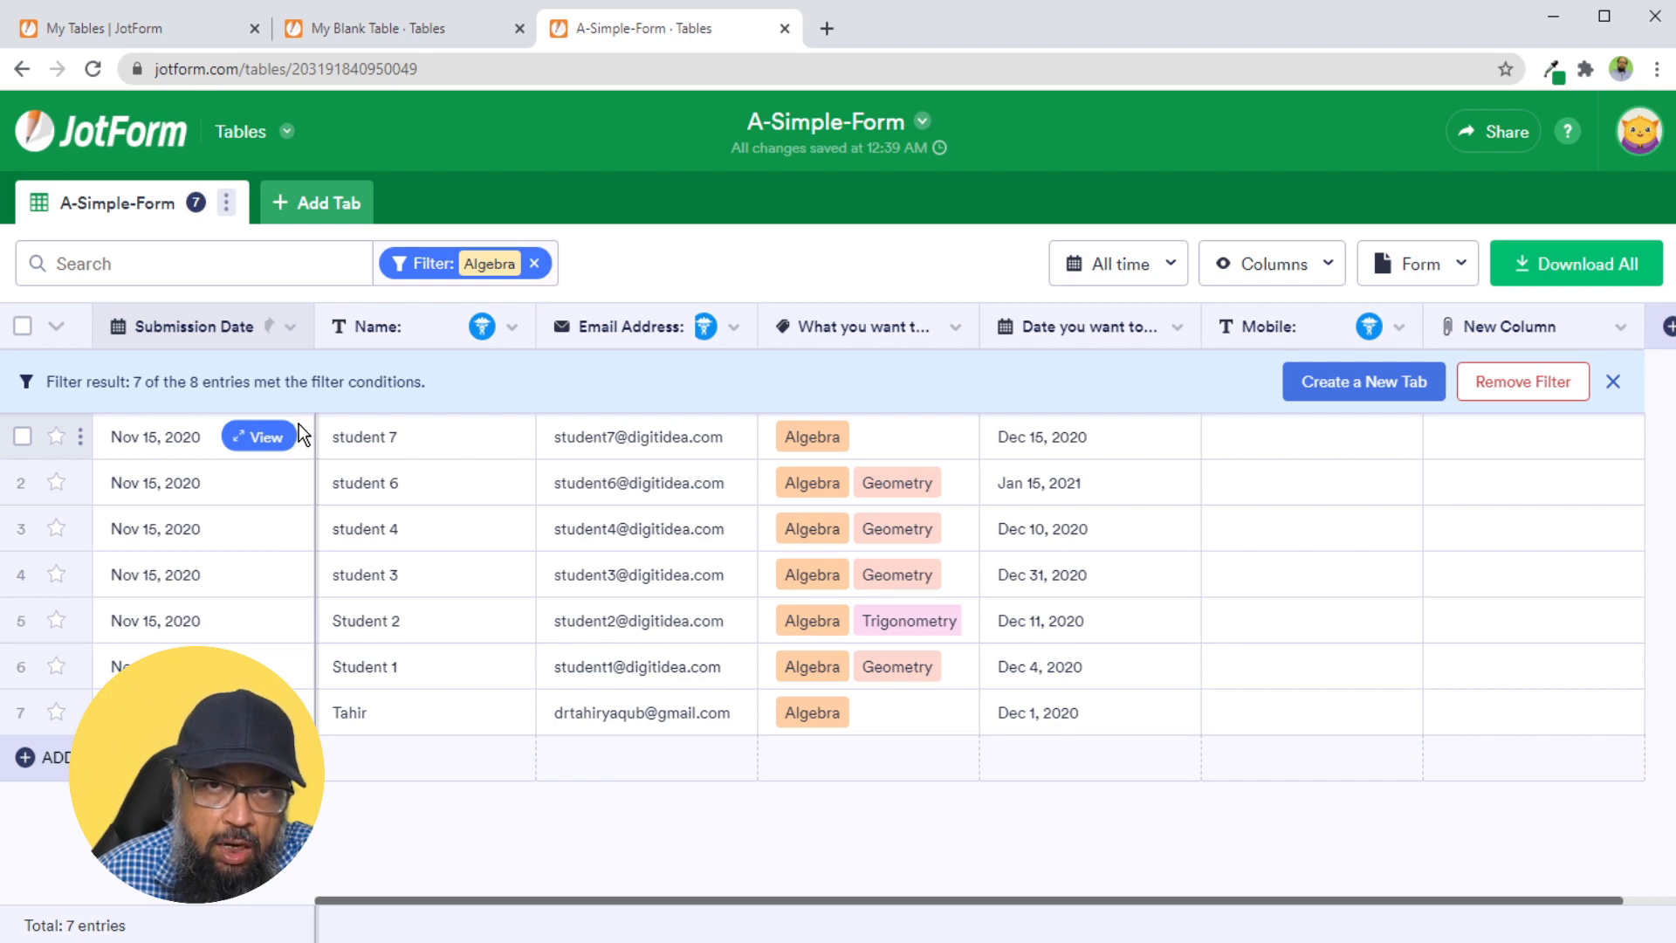
Change the A-Simple-Form tab's type to Cards, look over the cards and open the first submission's details.
click(226, 206)
mouse_move(148, 437)
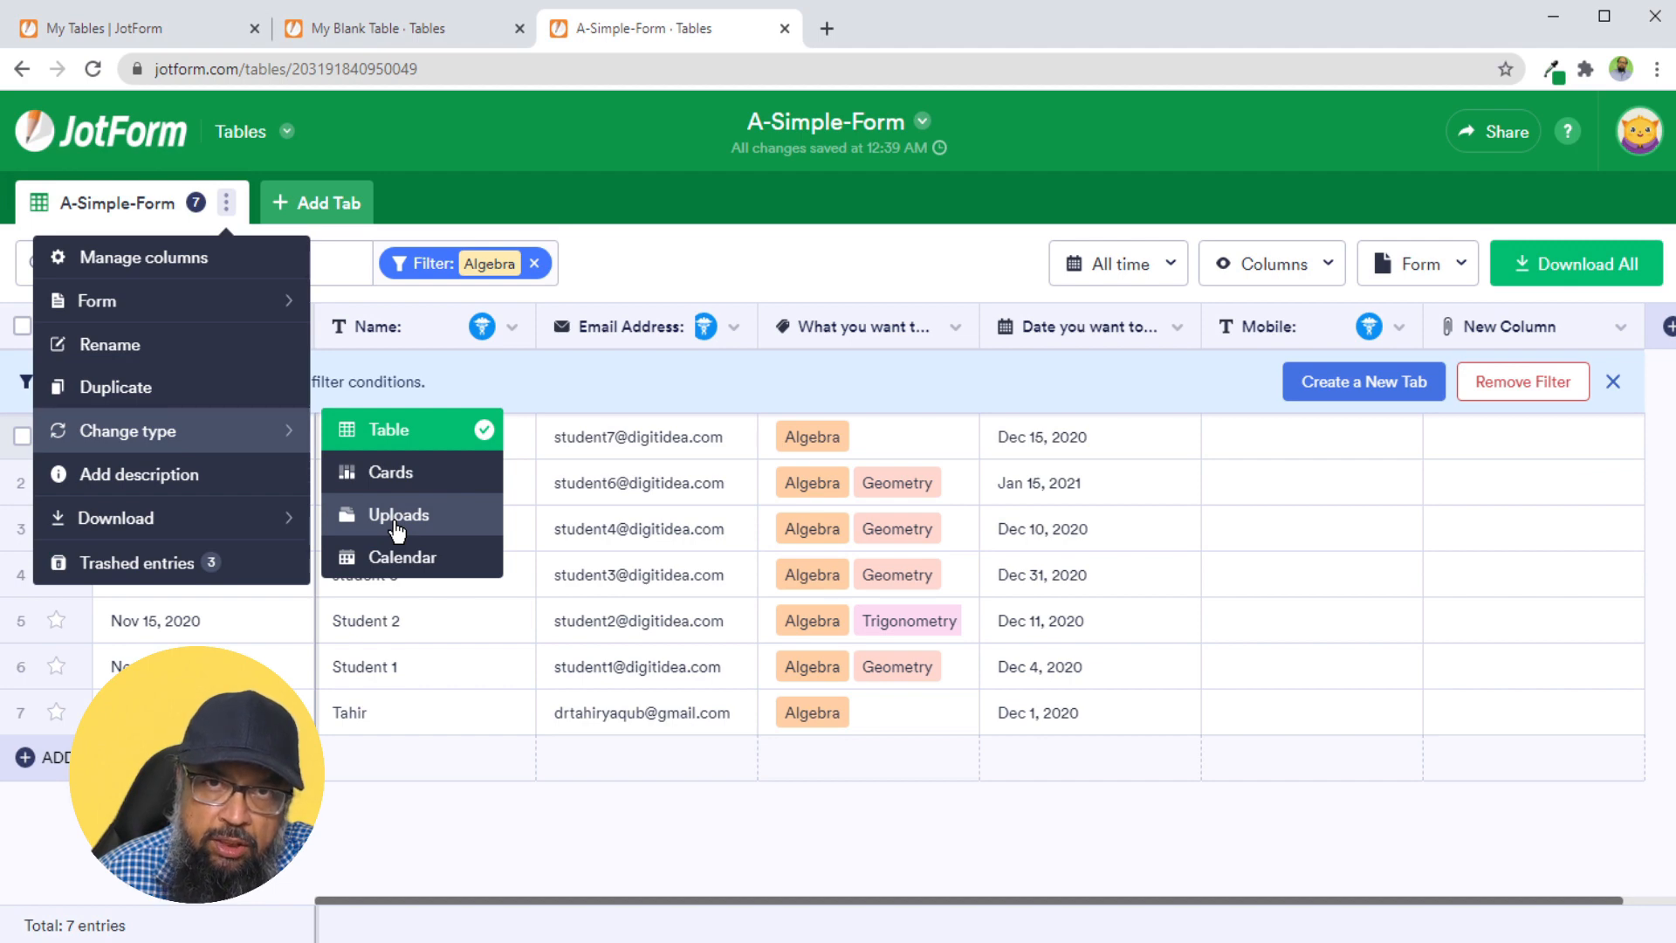
click(384, 476)
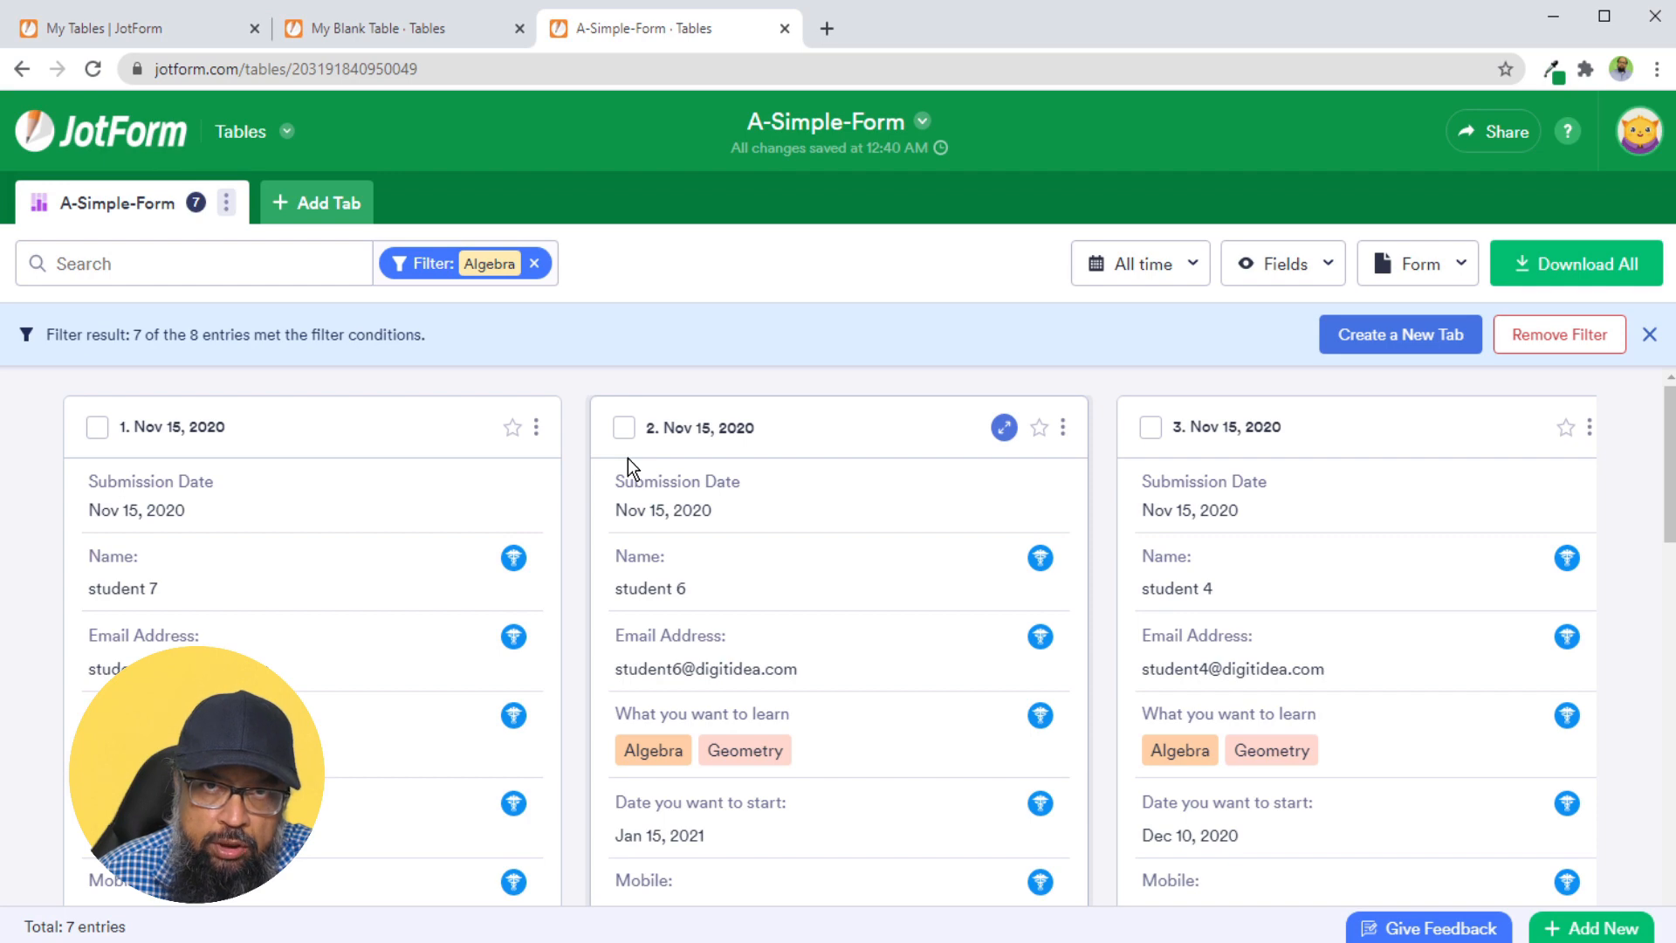
scroll(627, 457, down, 1)
scroll(627, 459, up, 1)
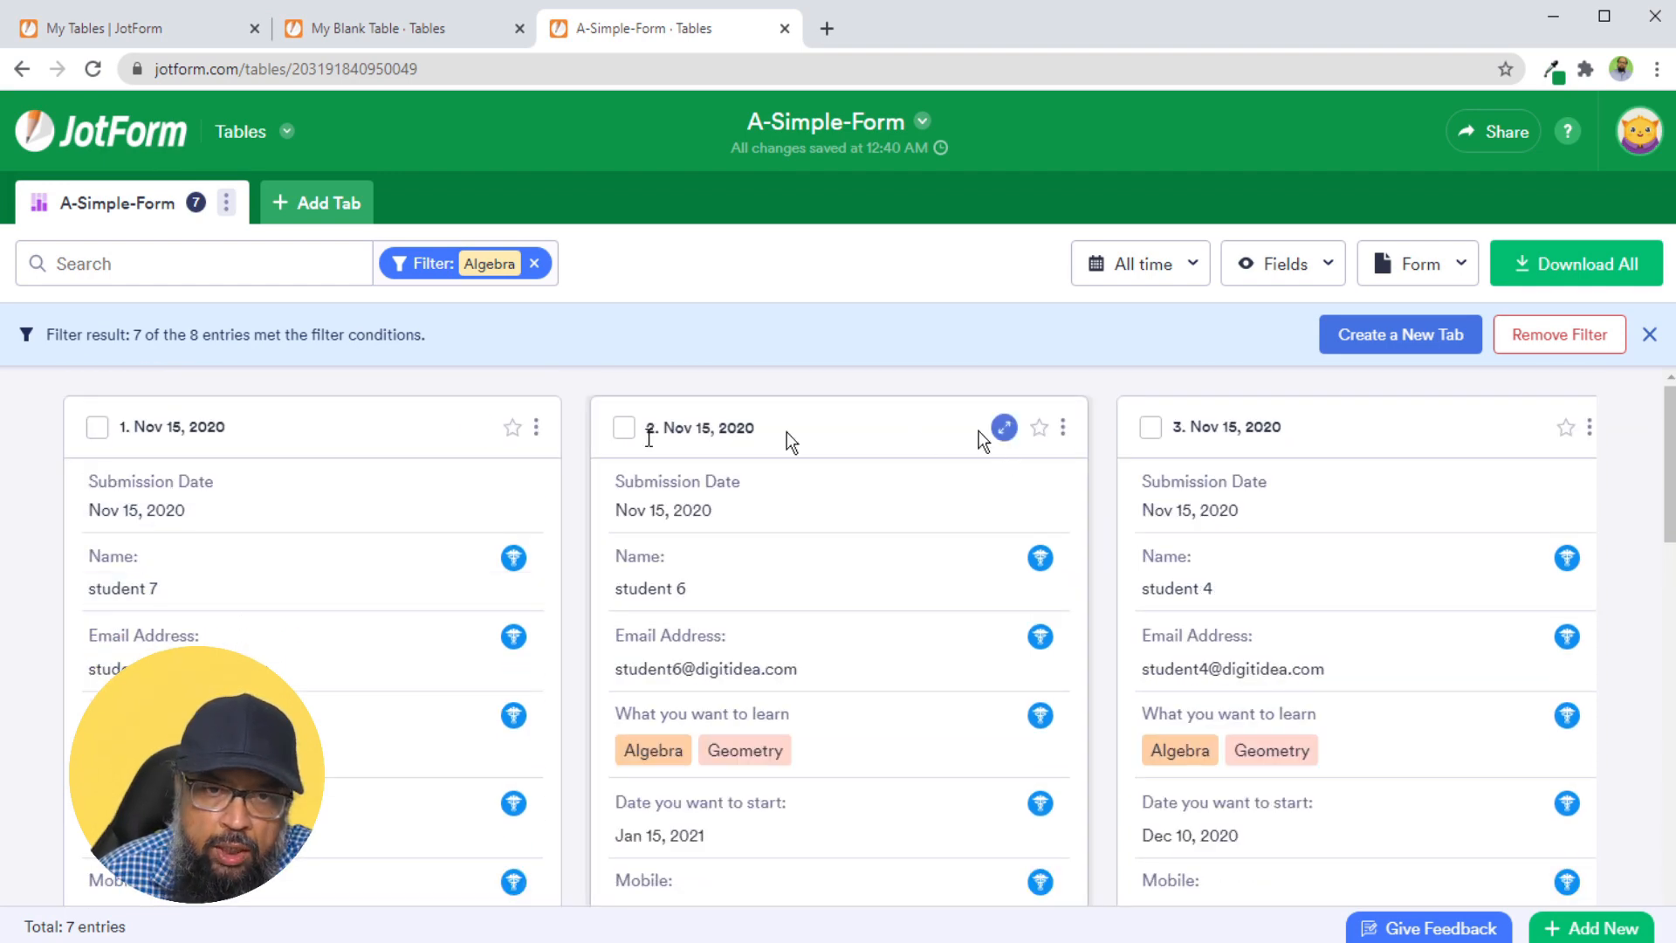
click(478, 426)
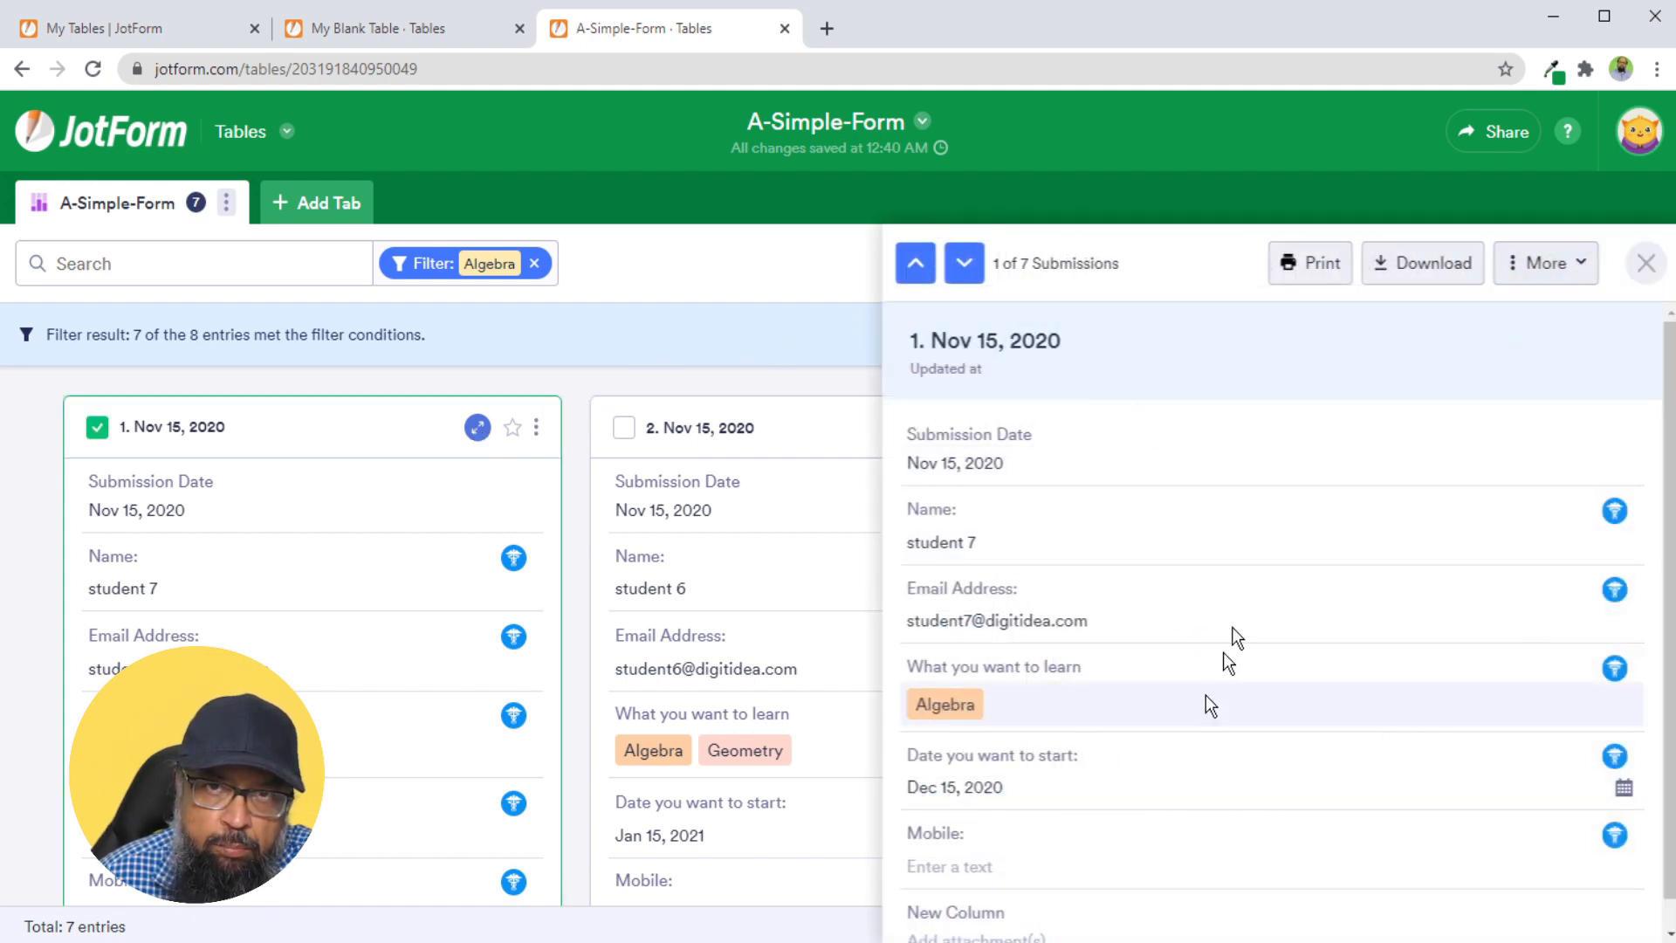
Remove the Algebra filter from A-Simple-Form and change the tab's type to Calendar.
click(535, 264)
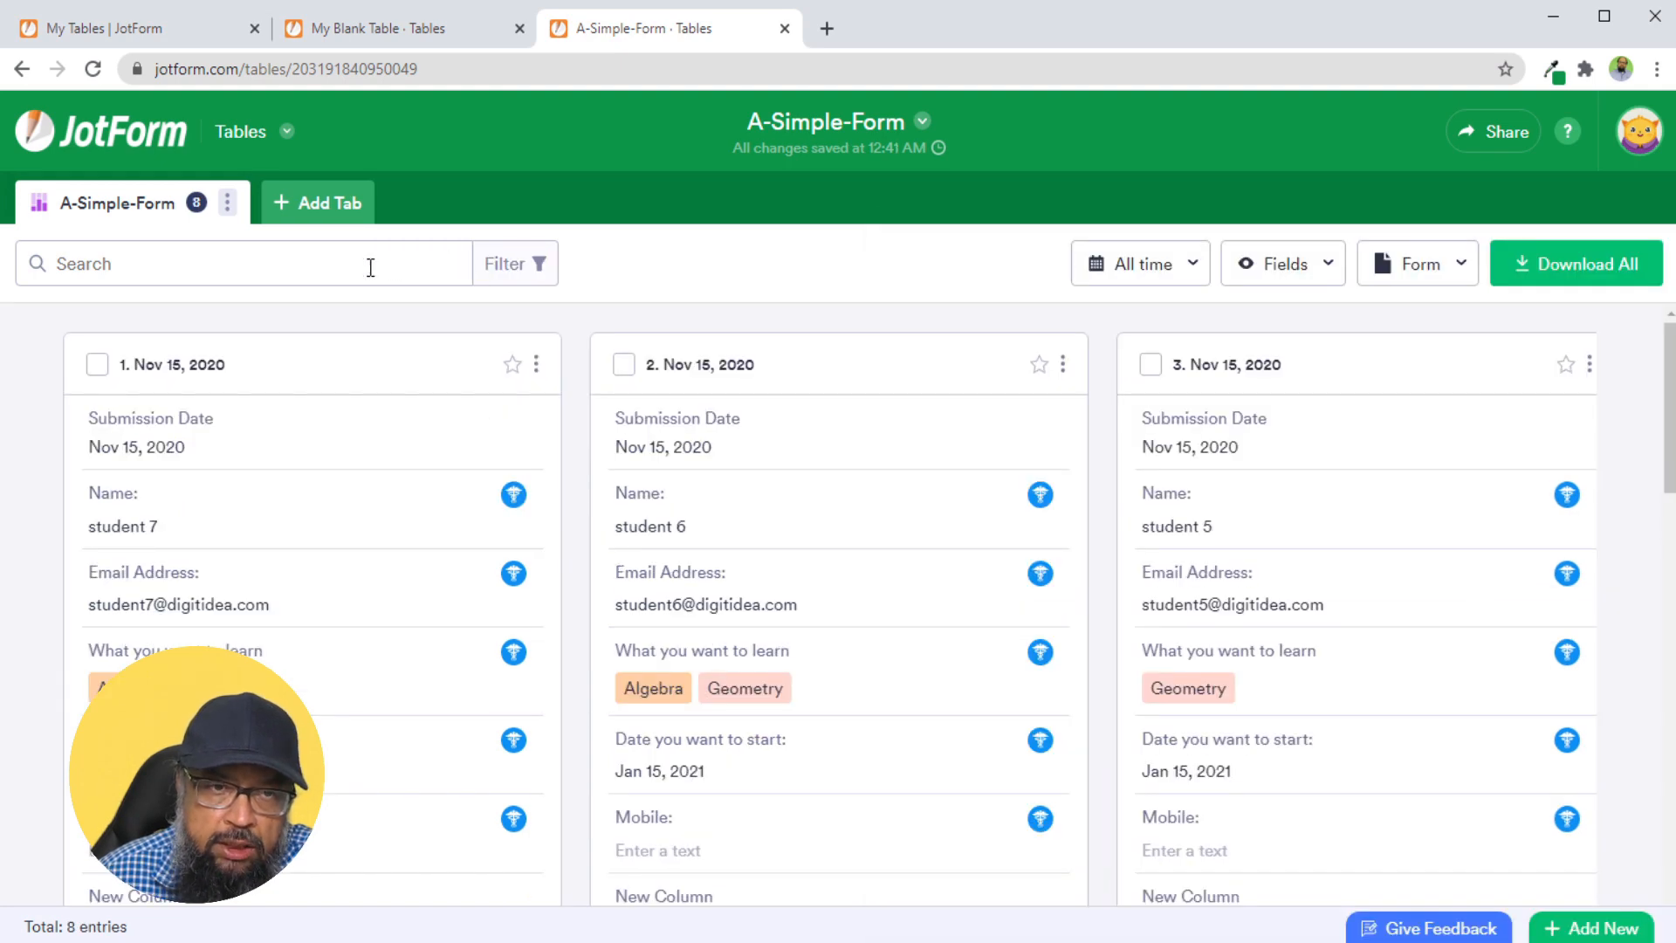
click(227, 202)
mouse_move(262, 483)
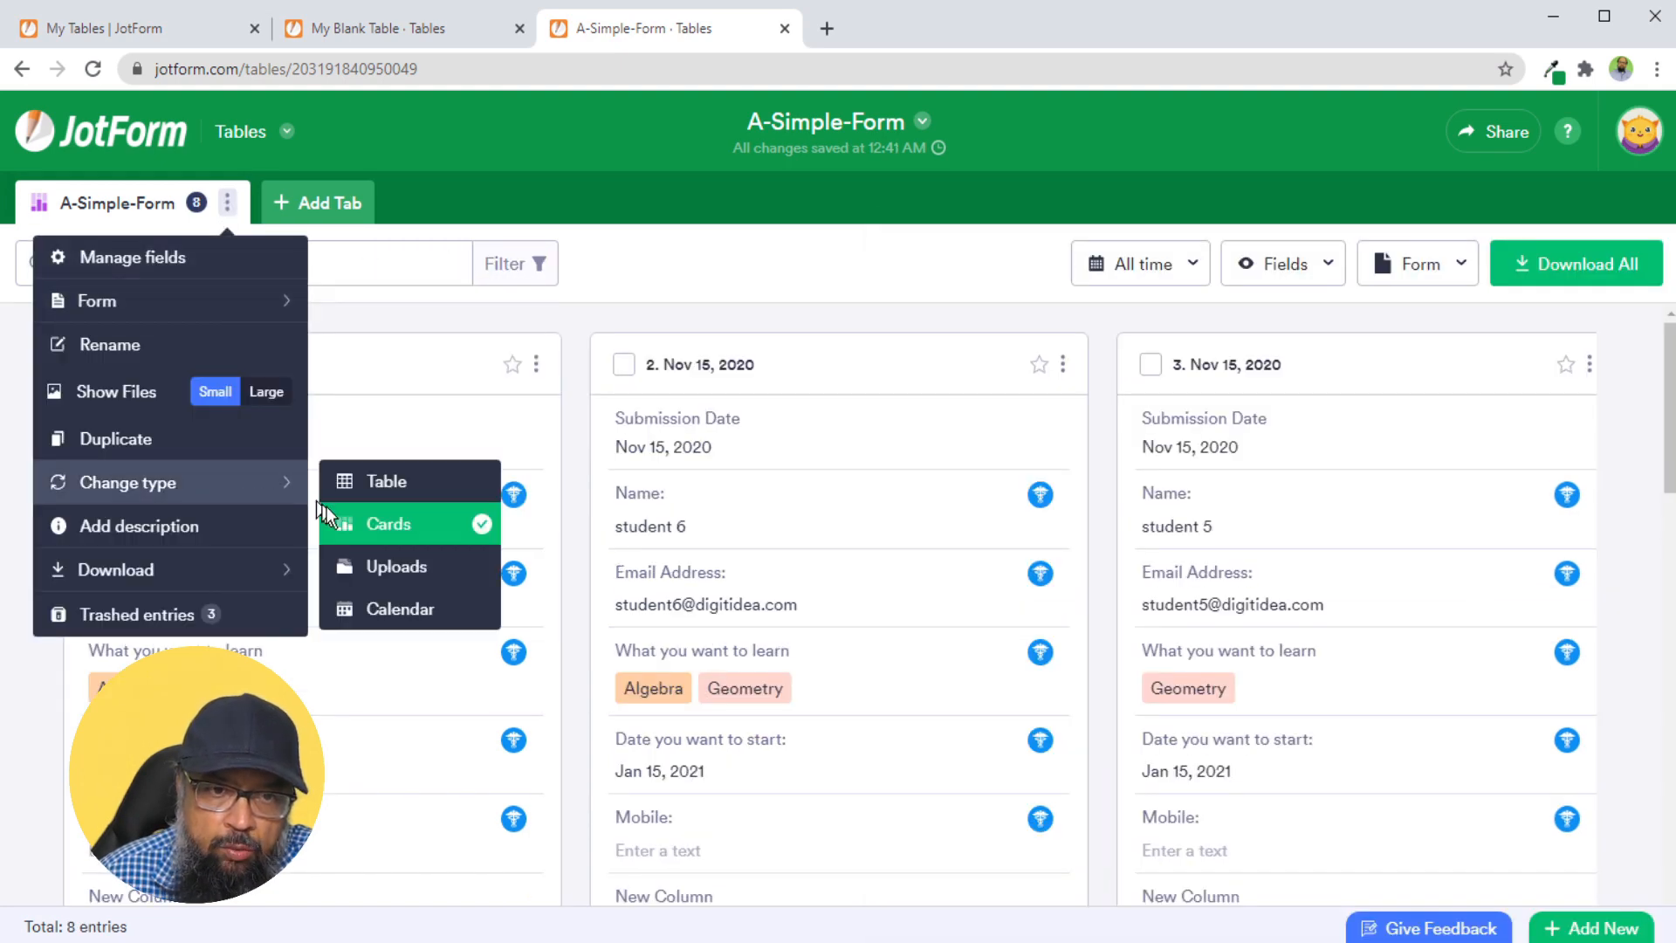
click(401, 609)
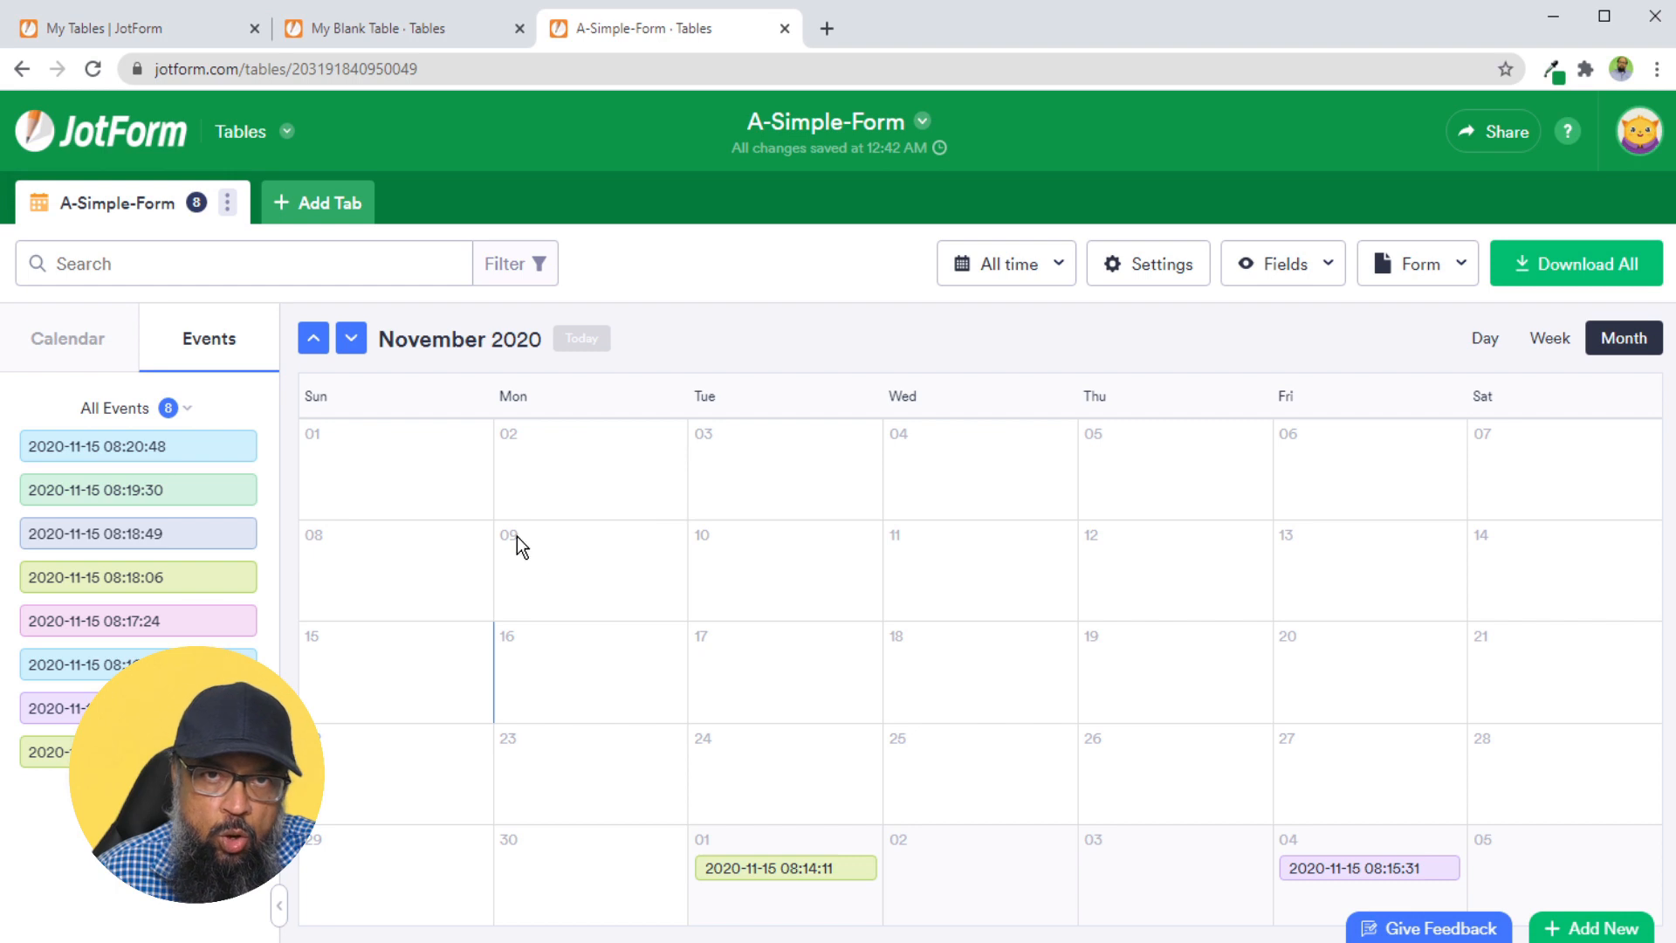
scroll(531, 482, down, 2)
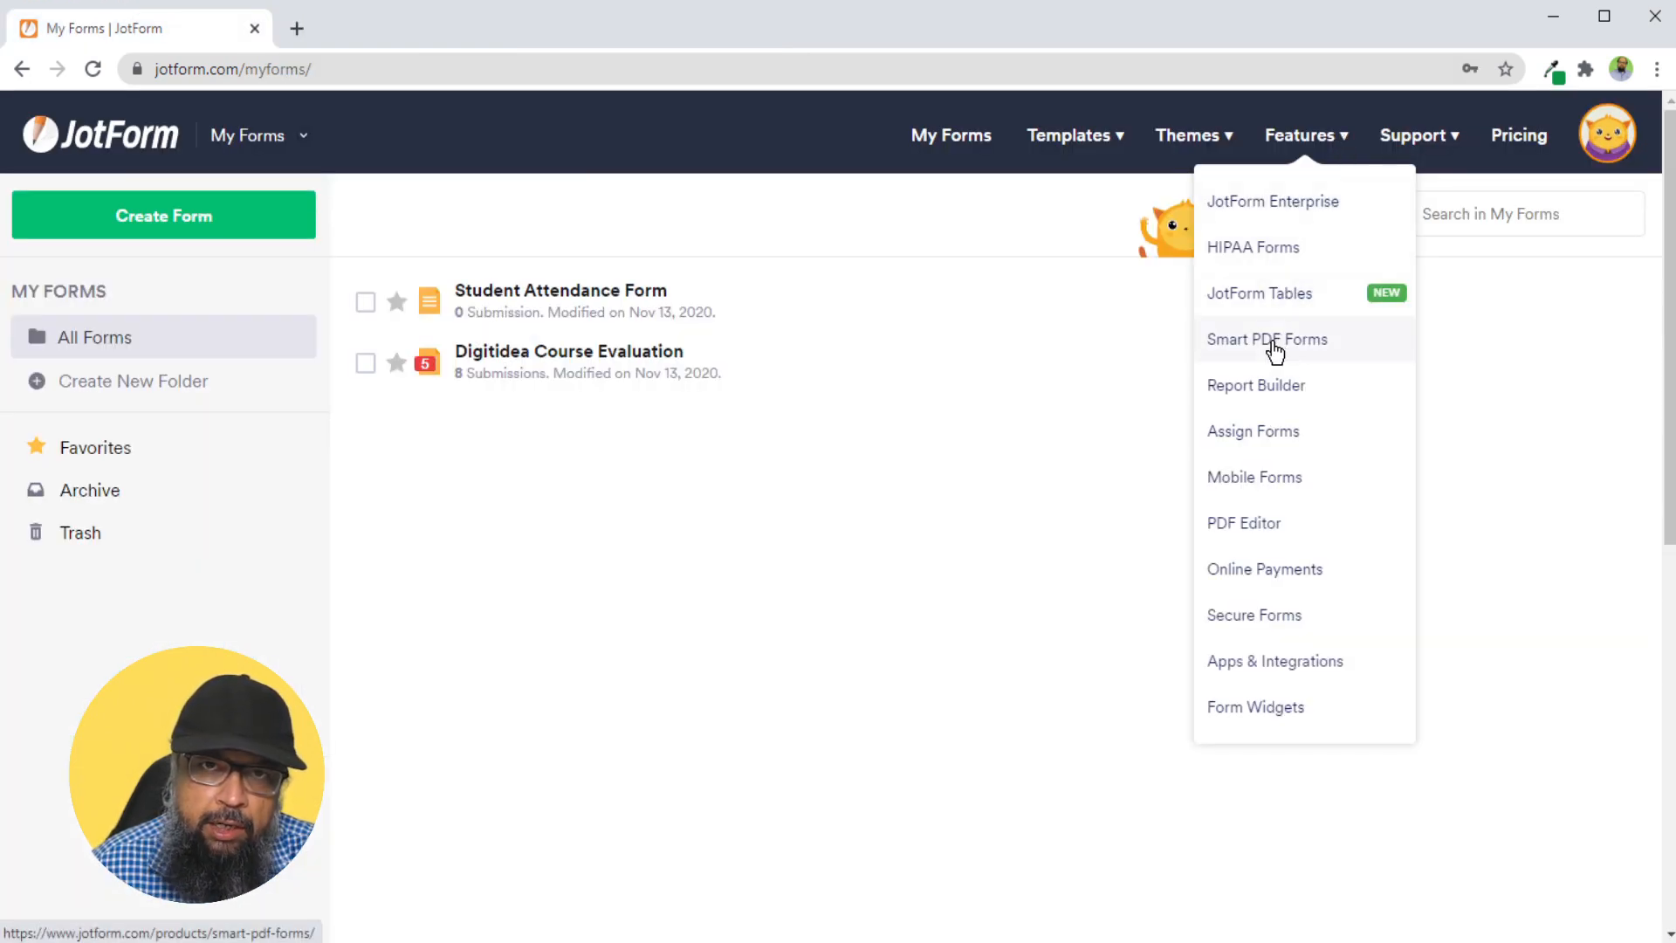
Convert A-Simple-Form.pdf into an online form with Smart PDF Forms and look through the generated form fields.
click(1273, 349)
click(349, 692)
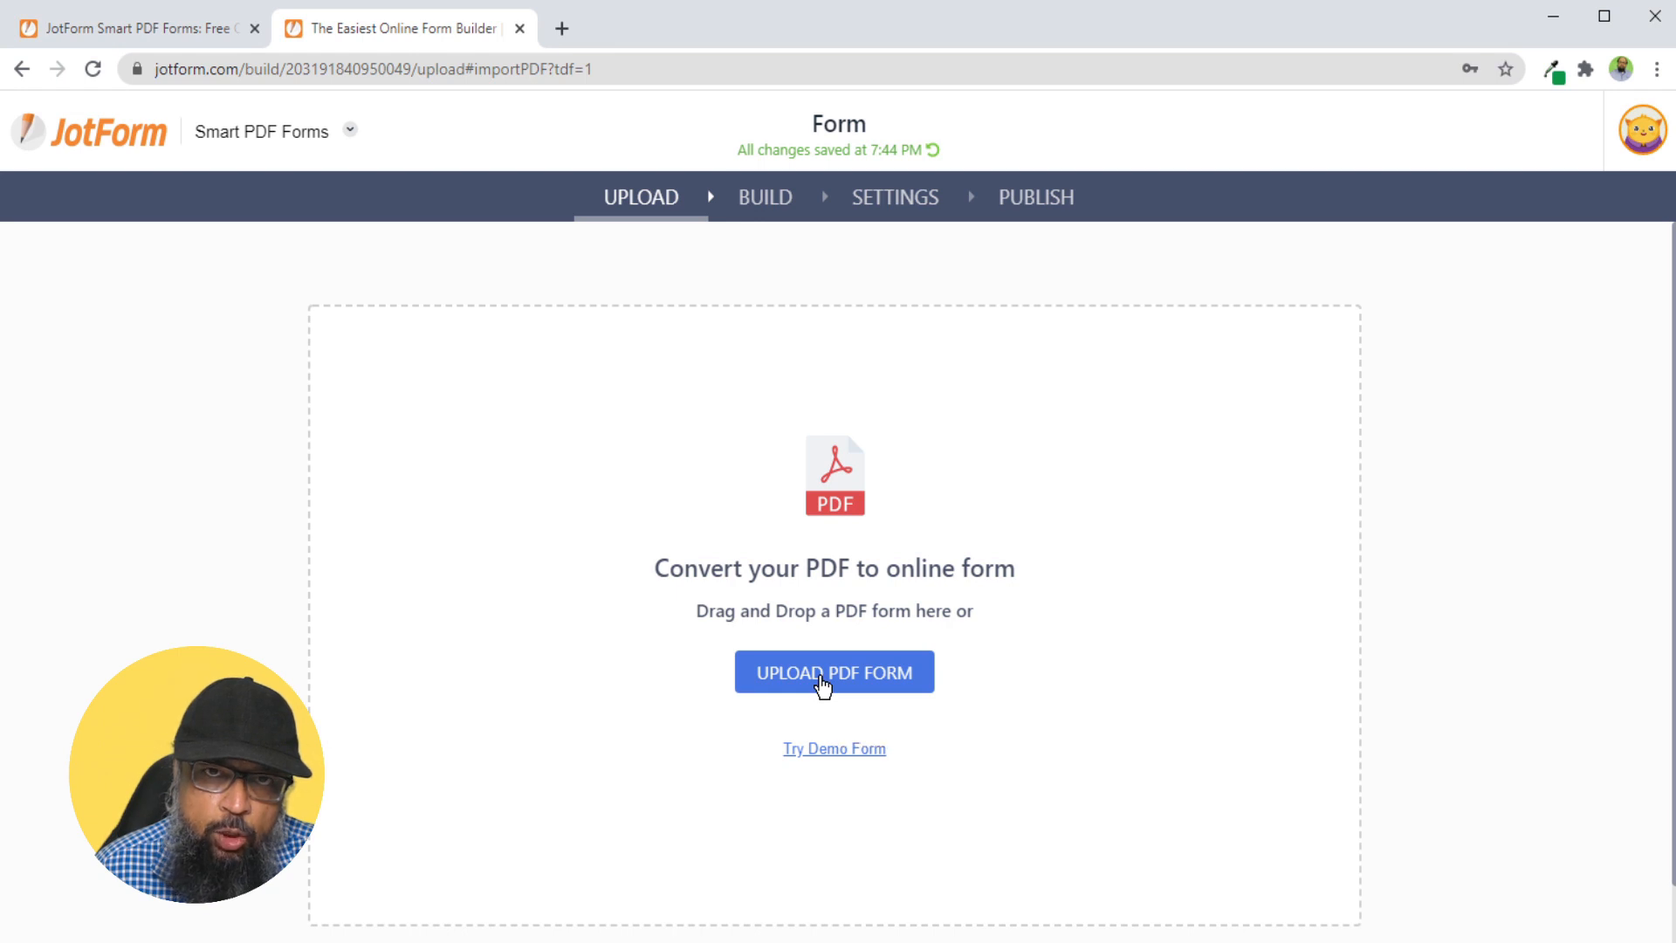
click(822, 685)
click(470, 35)
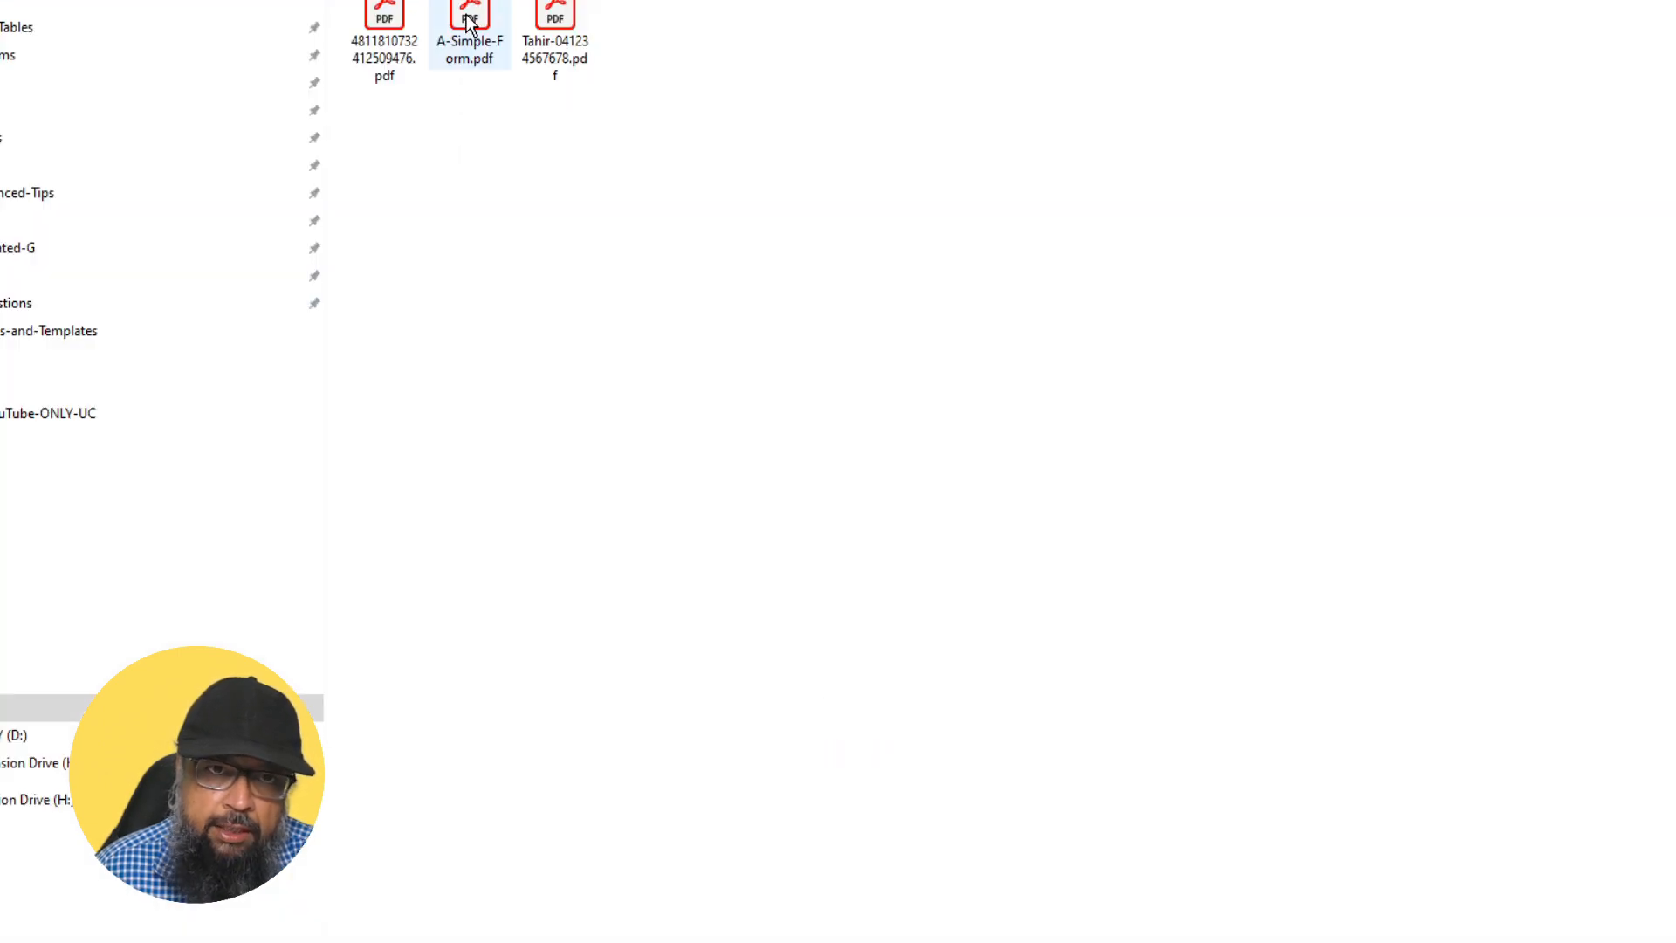
double_click(470, 22)
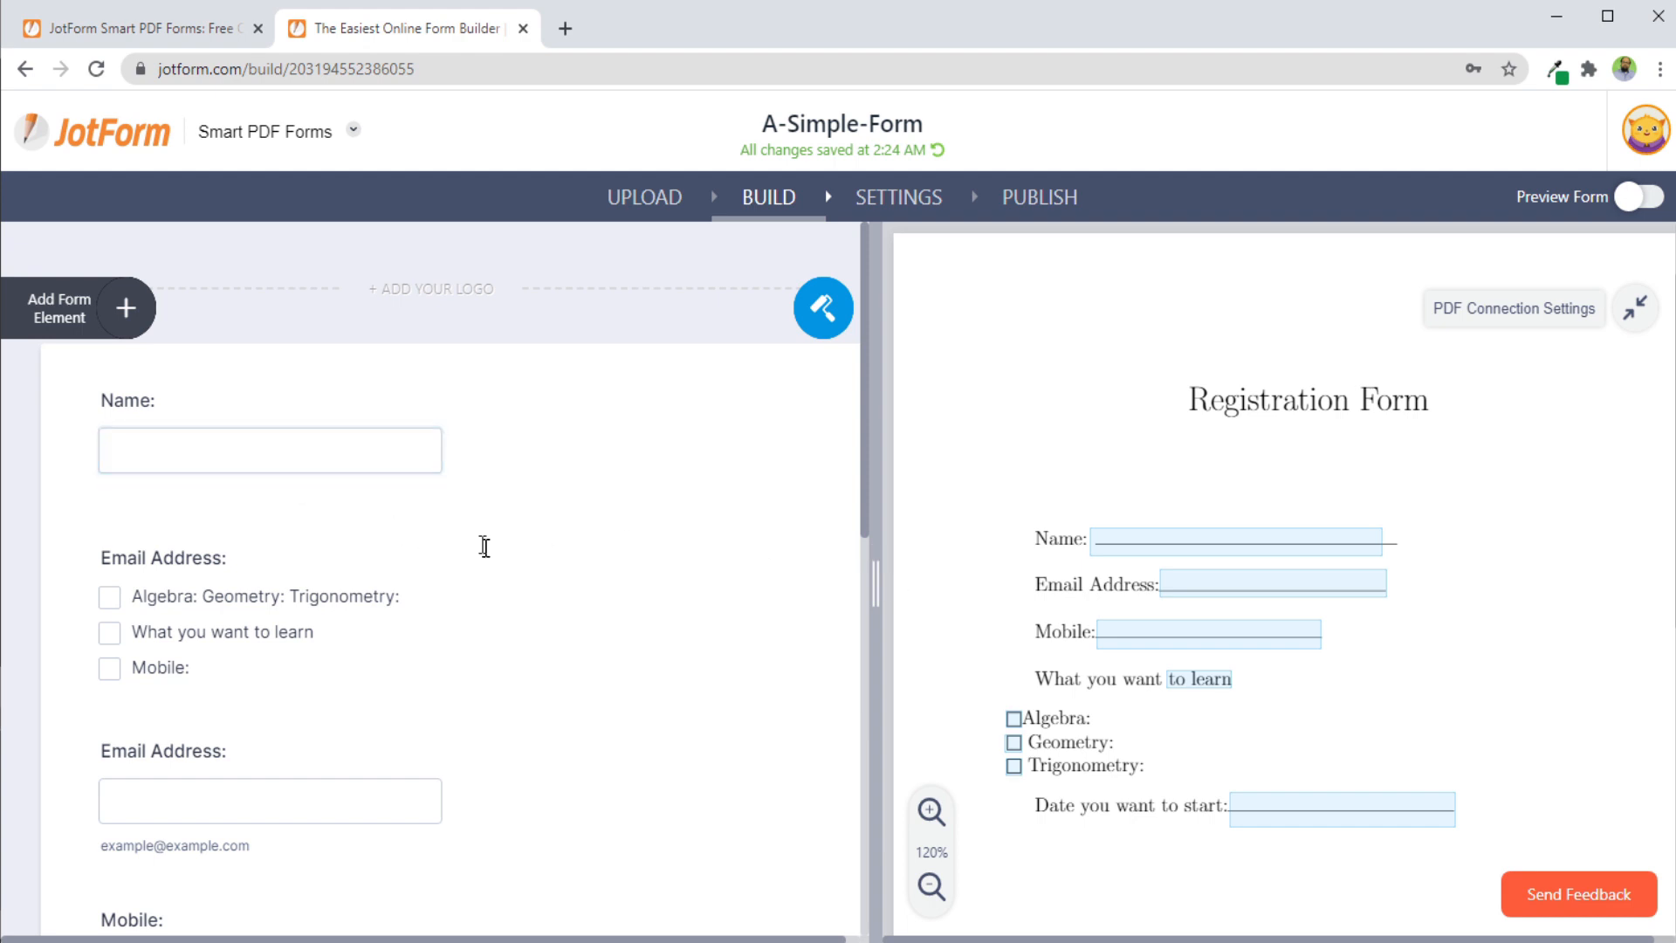
scroll(479, 546, down, 4)
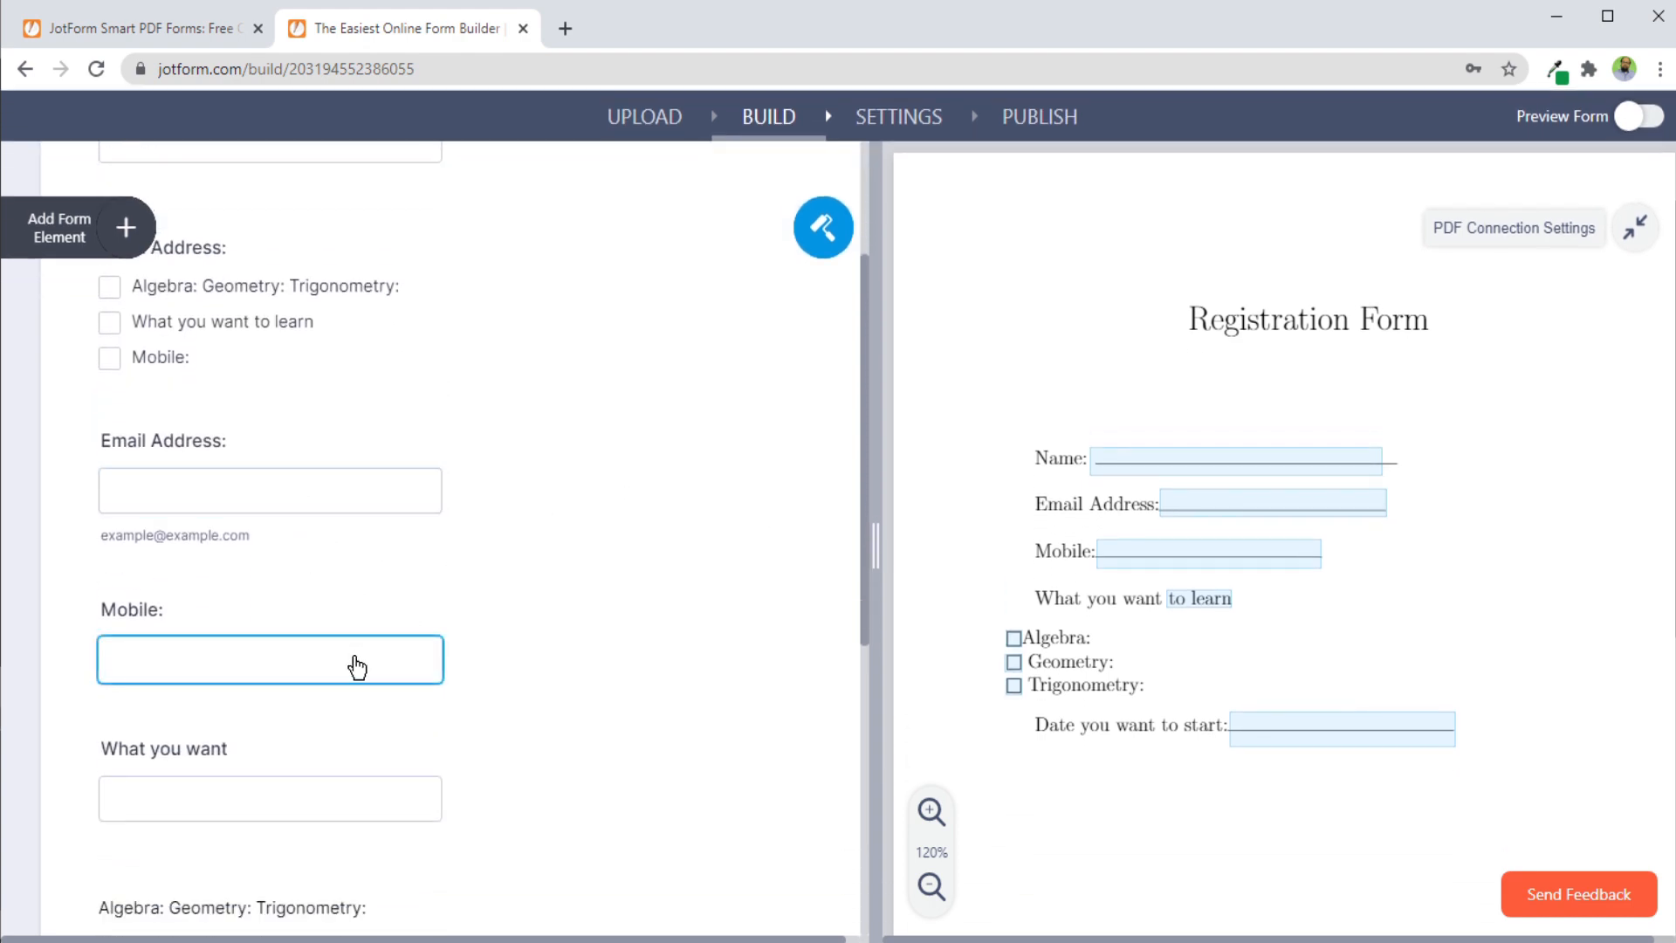
scroll(355, 664, down, 2)
scroll(601, 601, up, 5)
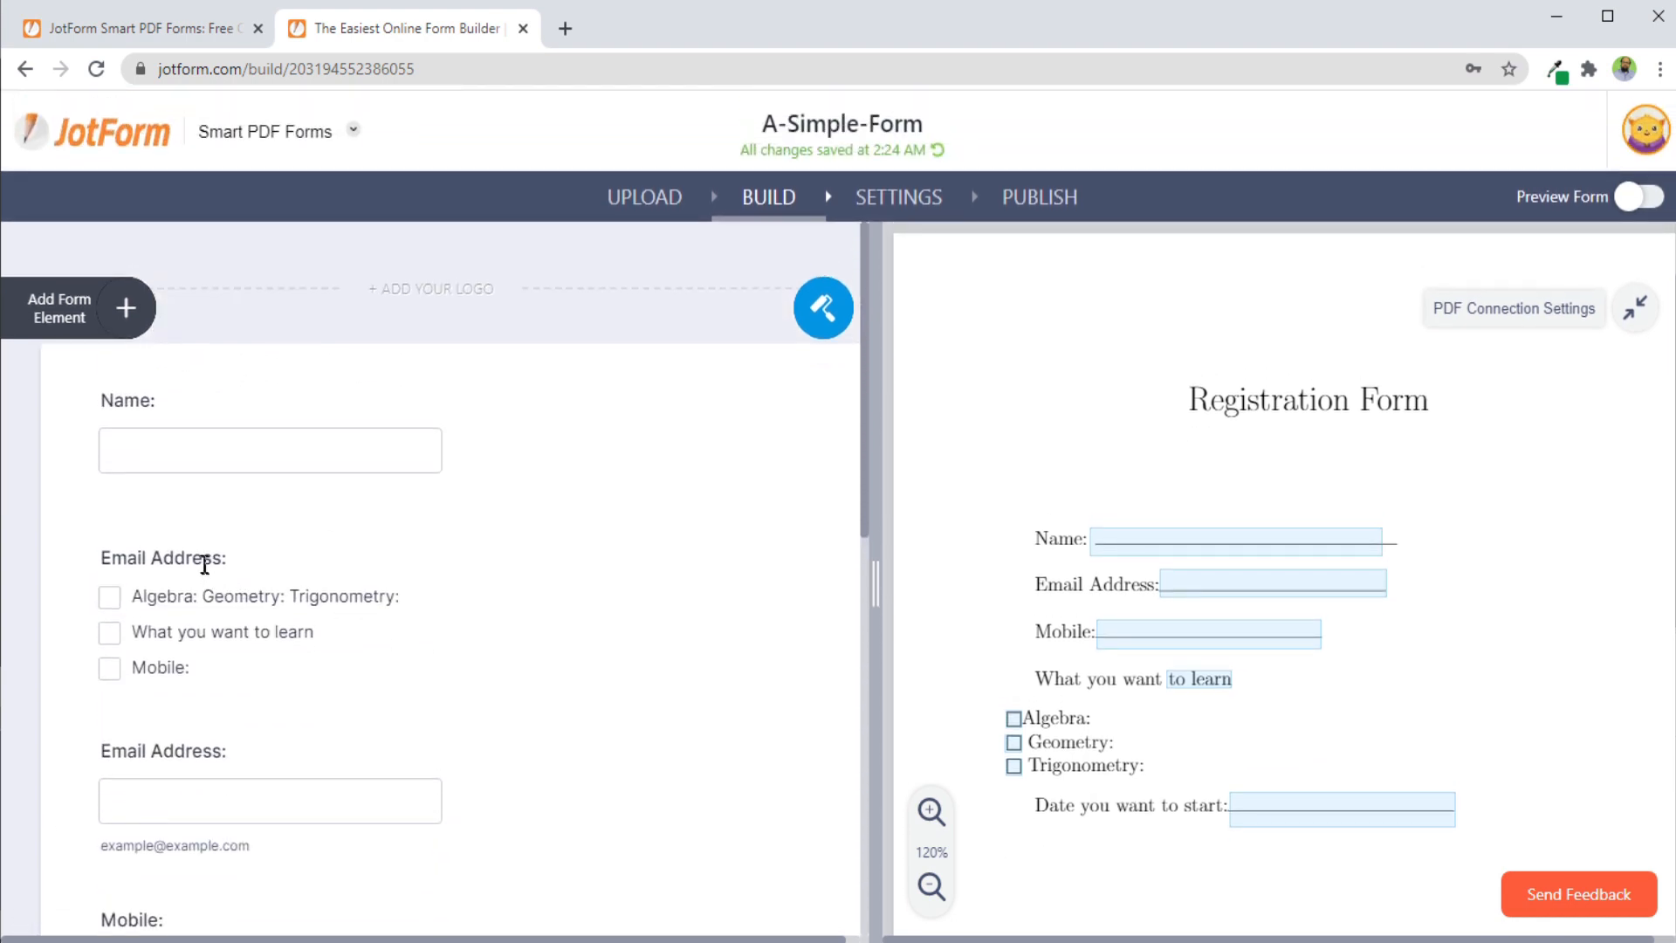
Change the title of the checkbox question below Name to "What you want to Learn".
click(204, 561)
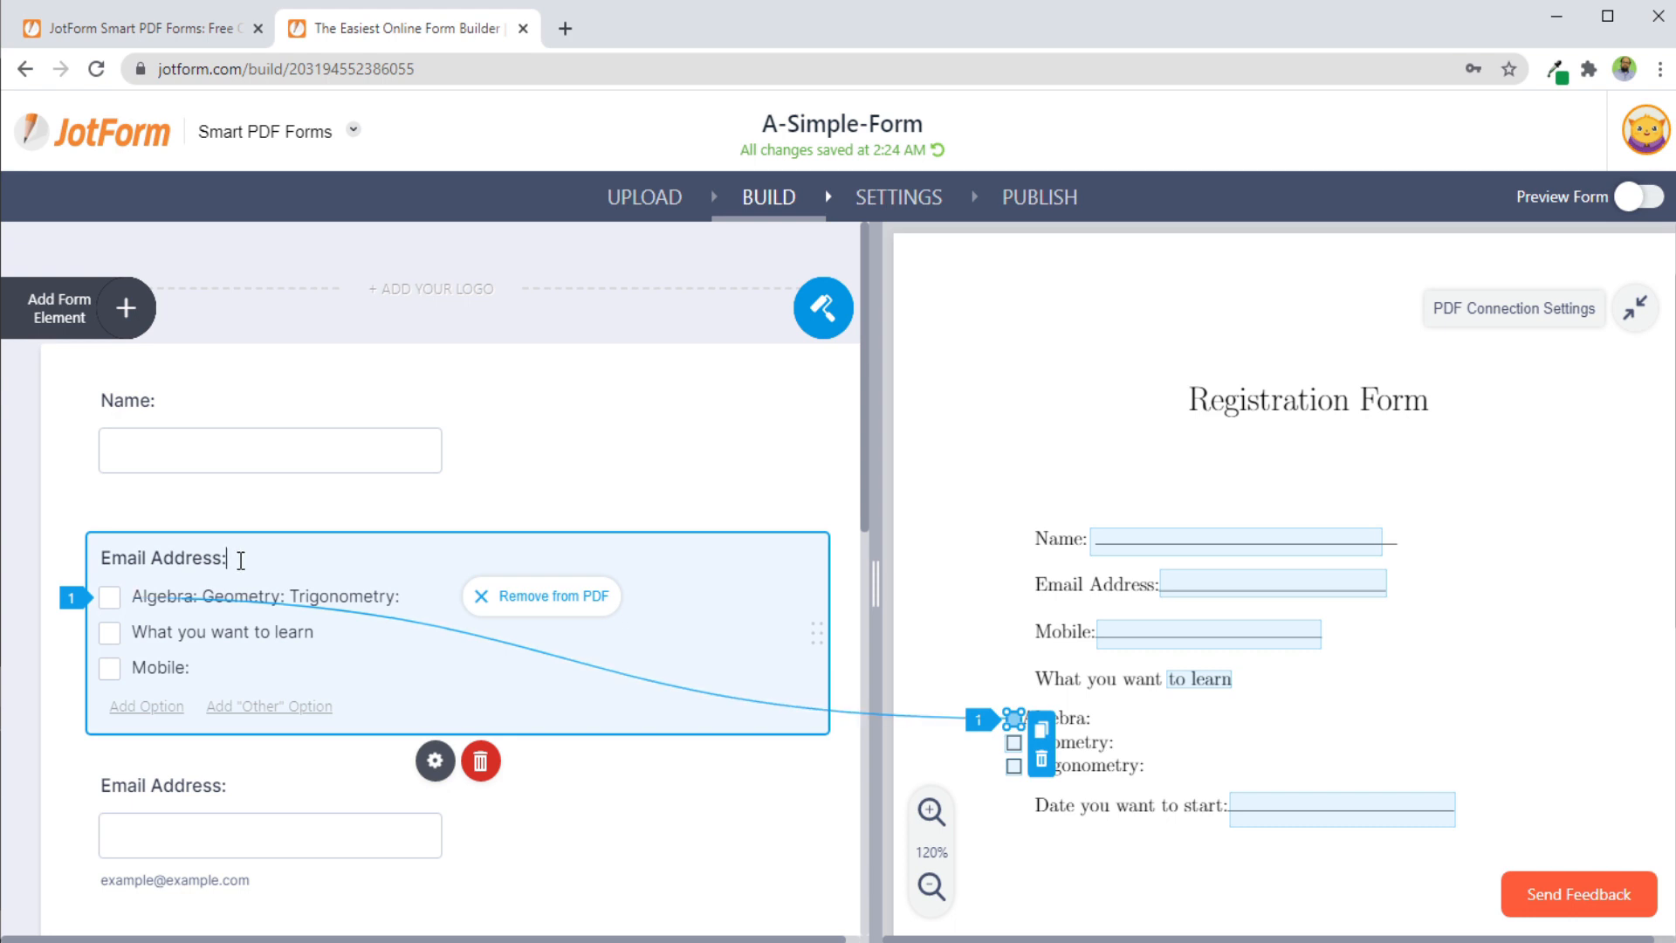
key(BackSpace)
key(BackSpace)
key(BackSpace)
key(BackSpace)
key(BackSpace)
key(BackSpace)
key(BackSpace)
key(BackSpace)
key(BackSpace)
key(BackSpace)
key(BackSpace)
key(BackSpace)
key(BackSpace)
key(BackSpace)
text(What you want to Learn)
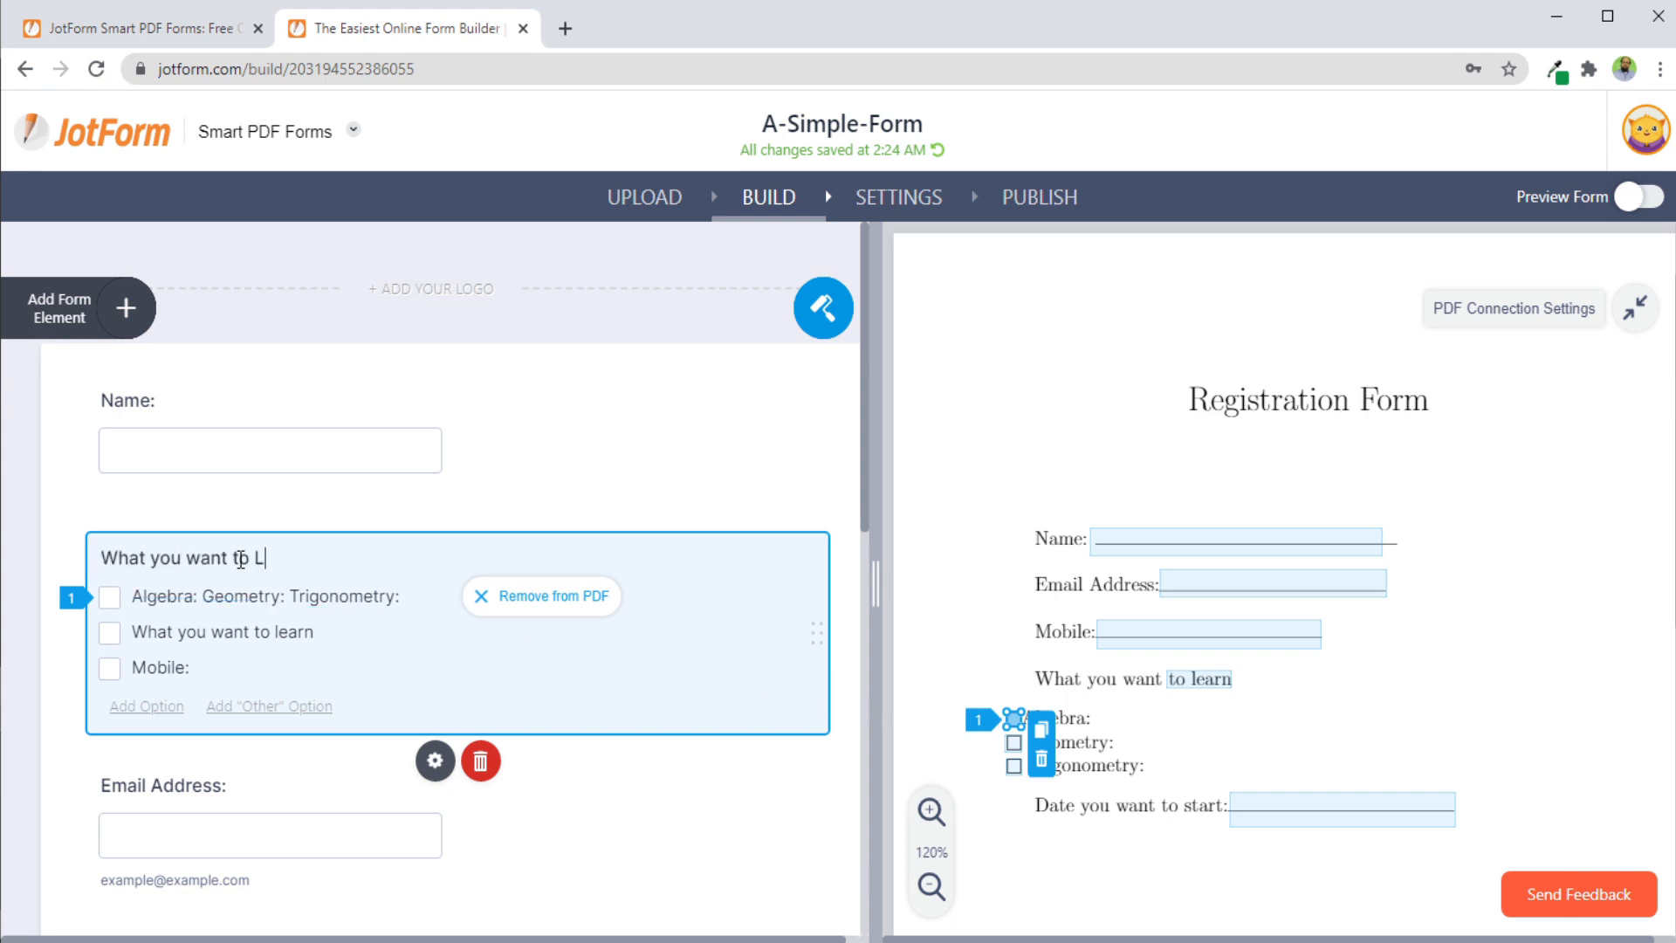
Rename the checkbox question's three options as Algebra, Geometry and Trigonometry.
click(398, 597)
key(BackSpace)
key(BackSpace)
key(BackSpace)
key(BackSpace)
key(BackSpace)
key(BackSpace)
key(BackSpace)
key(BackSpace)
key(BackSpace)
key(BackSpace)
key(BackSpace)
key(BackSpace)
key(BackSpace)
key(BackSpace)
key(BackSpace)
key(BackSpace)
key(BackSpace)
key(BackSpace)
key(BackSpace)
key(BackSpace)
drag(314, 633, 141, 633)
key(BackSpace)
text(Geometry)
triple_click(142, 668)
text(Trigonometry)
Delete the redundant "What you want" text question and the "Algebra: Geometry: Trigonometry:" text element below Mobile.
scroll(385, 729, down, 5)
click(385, 730)
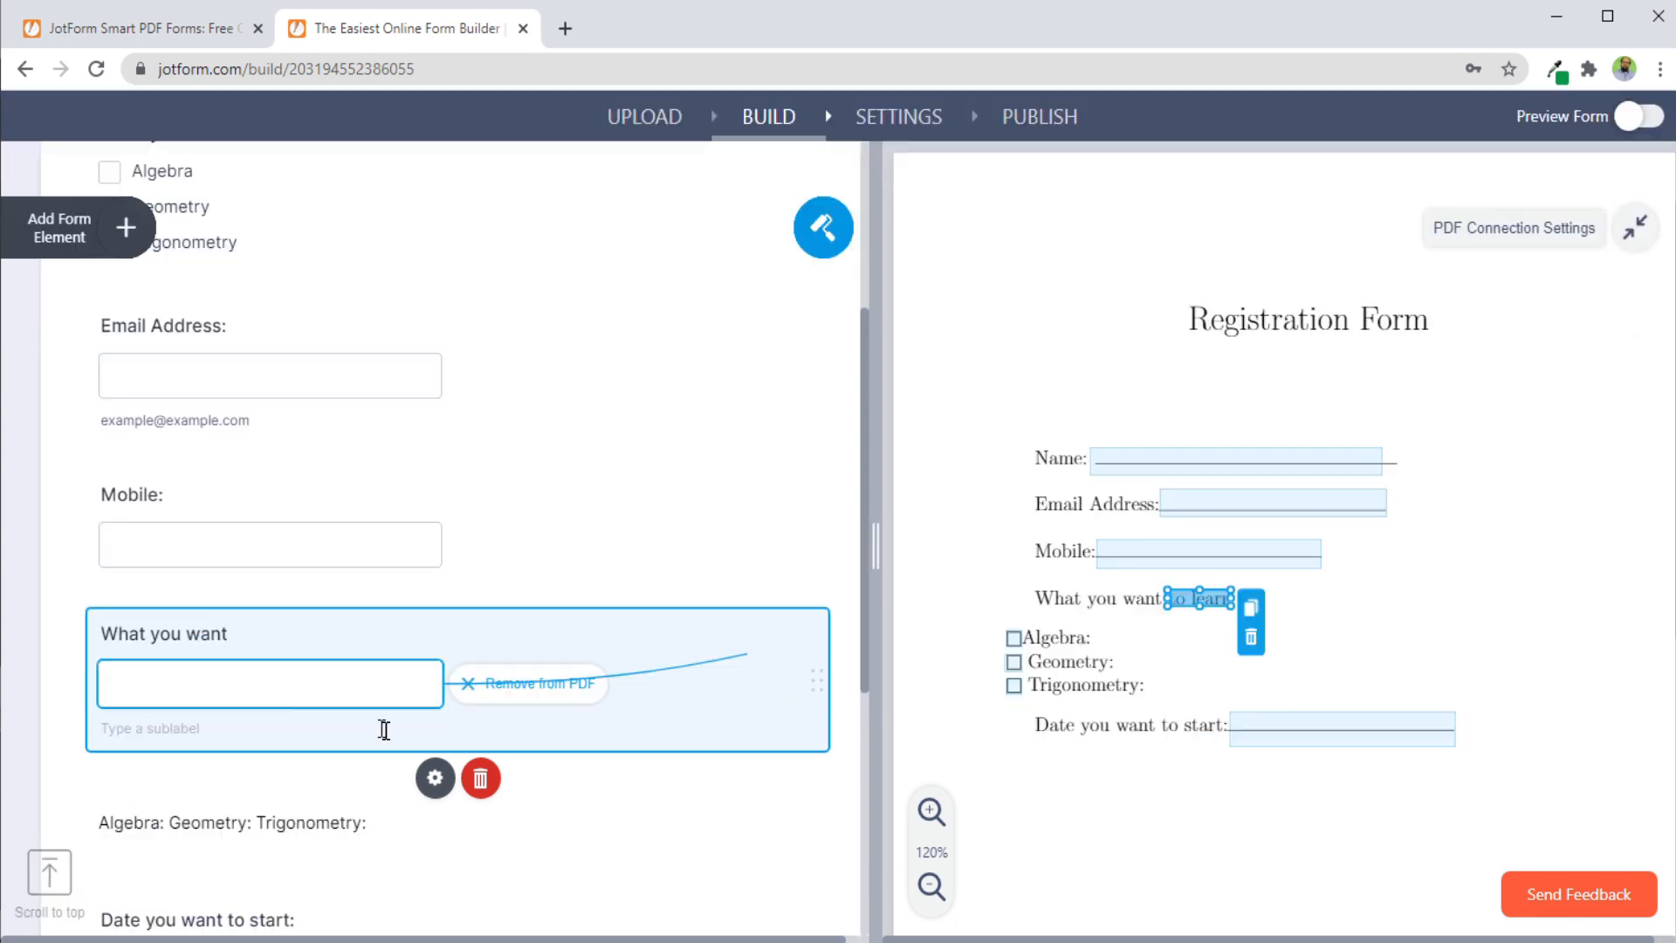
click(510, 793)
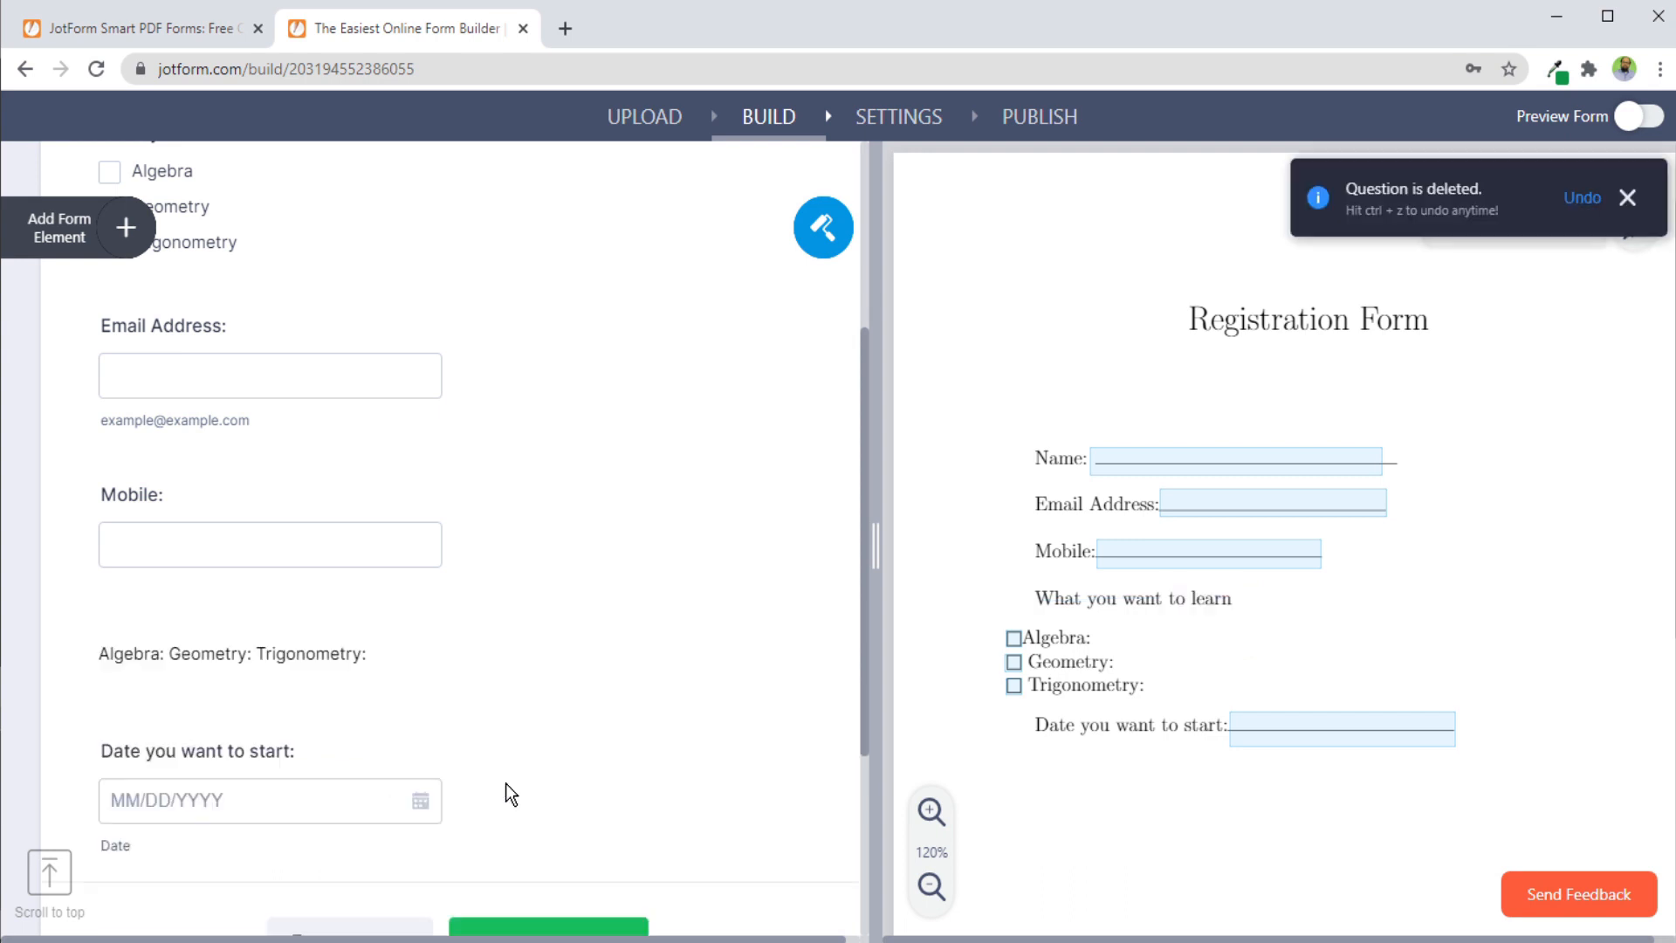
click(353, 673)
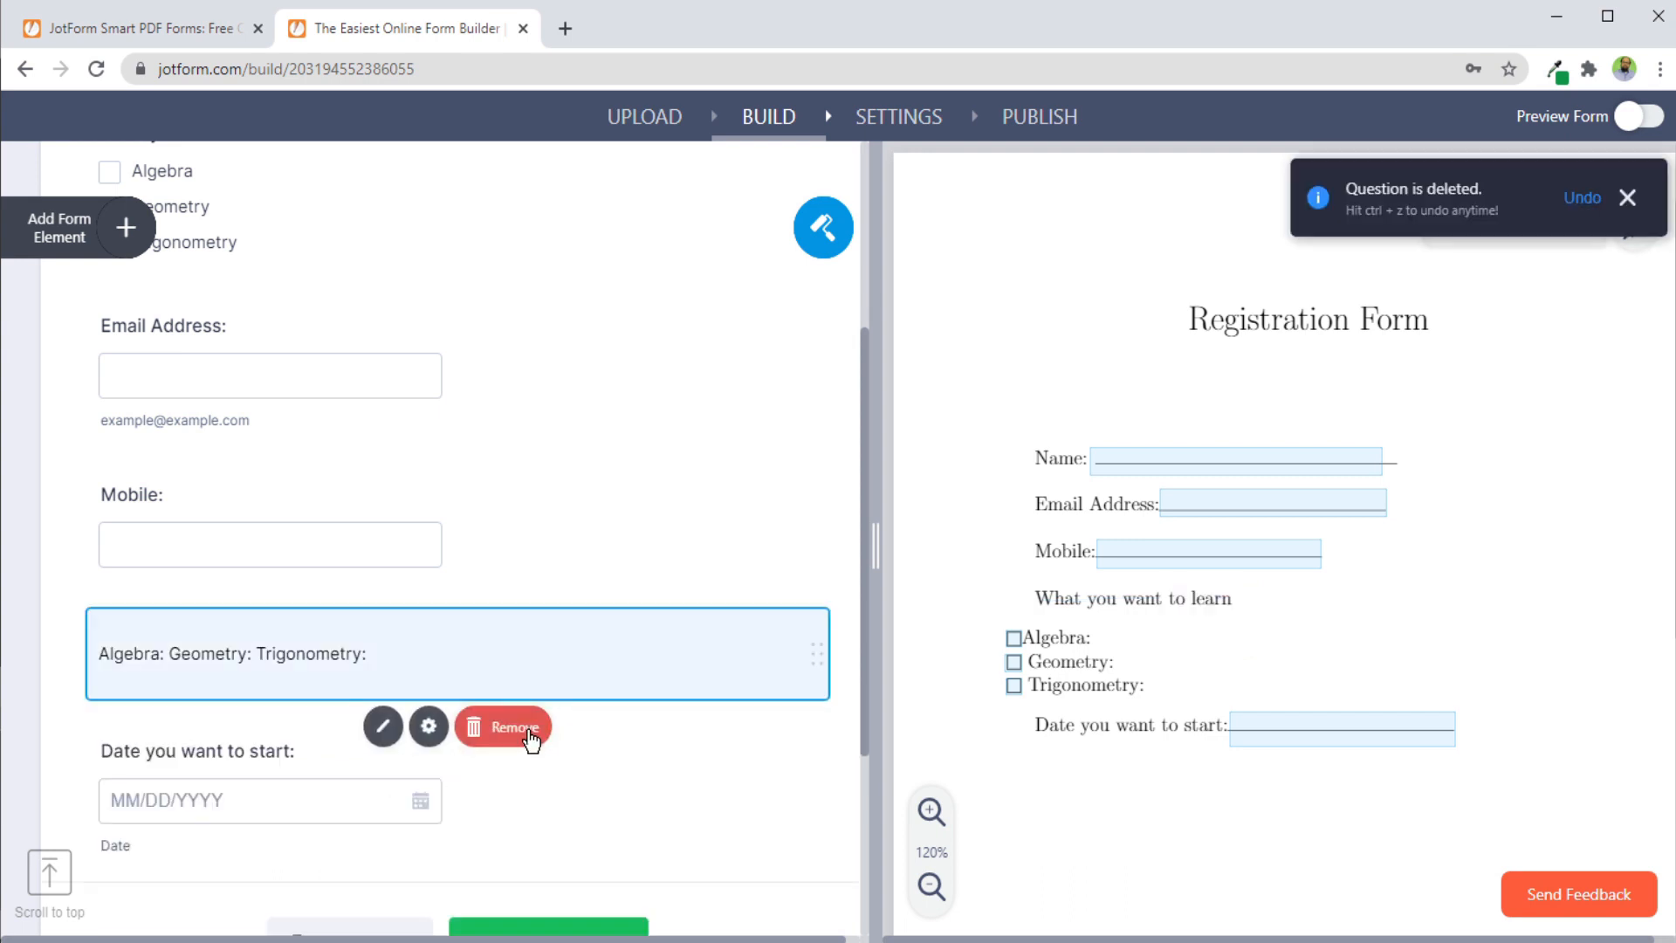
click(527, 744)
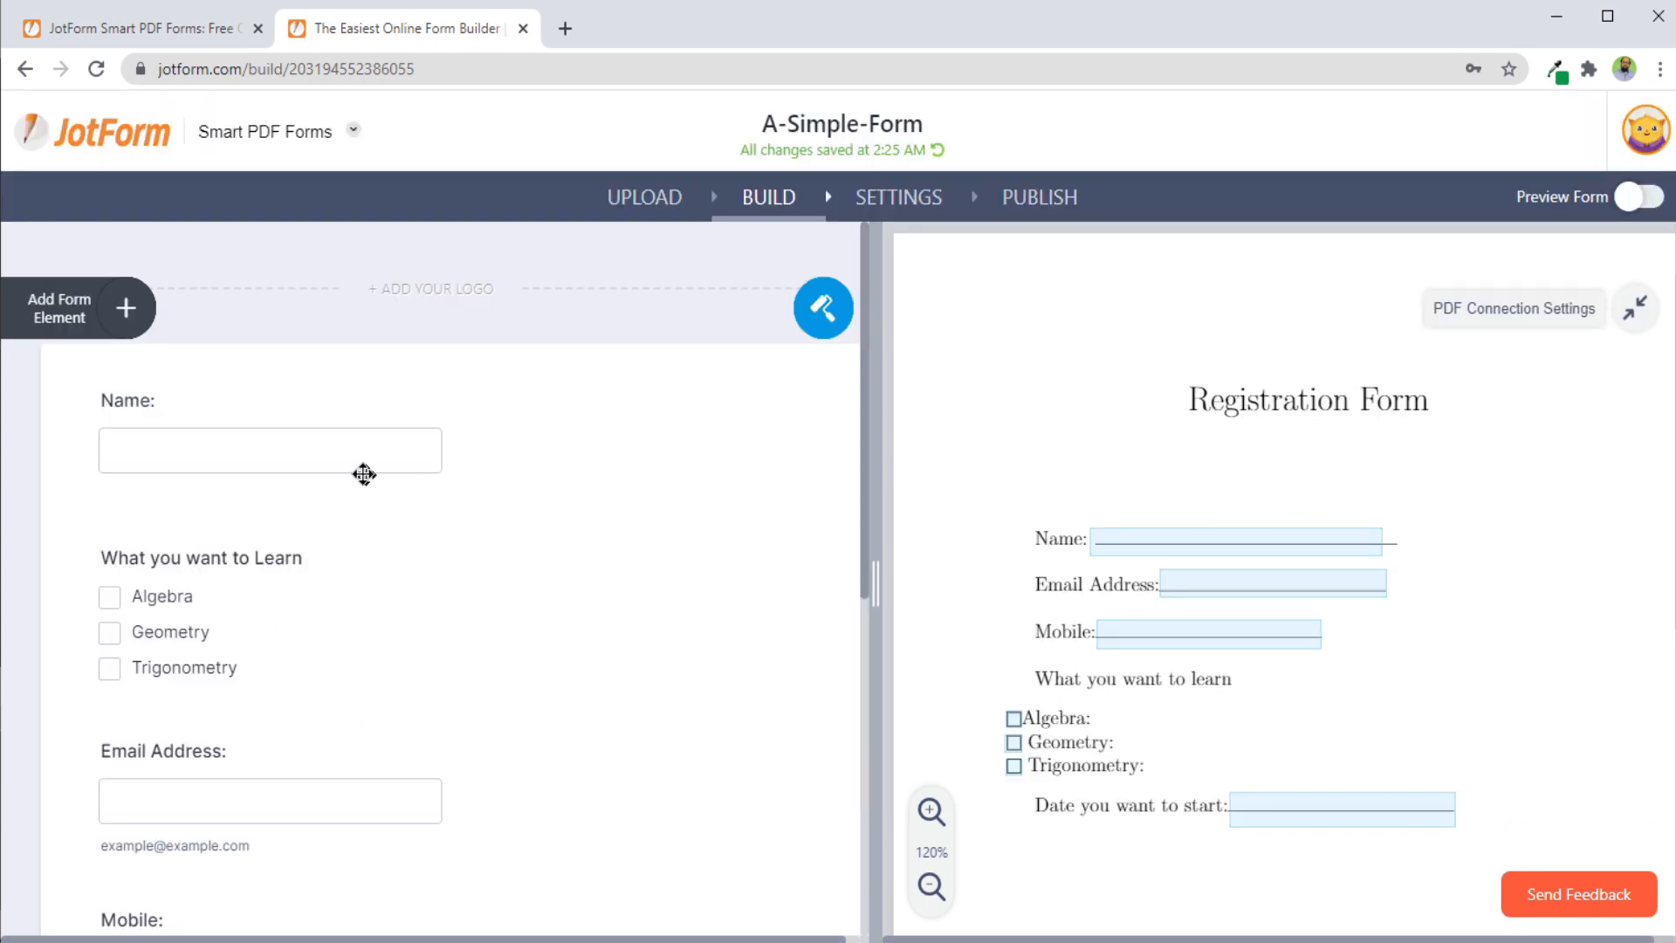
Add a header element reading "Registration Form" and move it above the Name field at the start of the form.
click(124, 310)
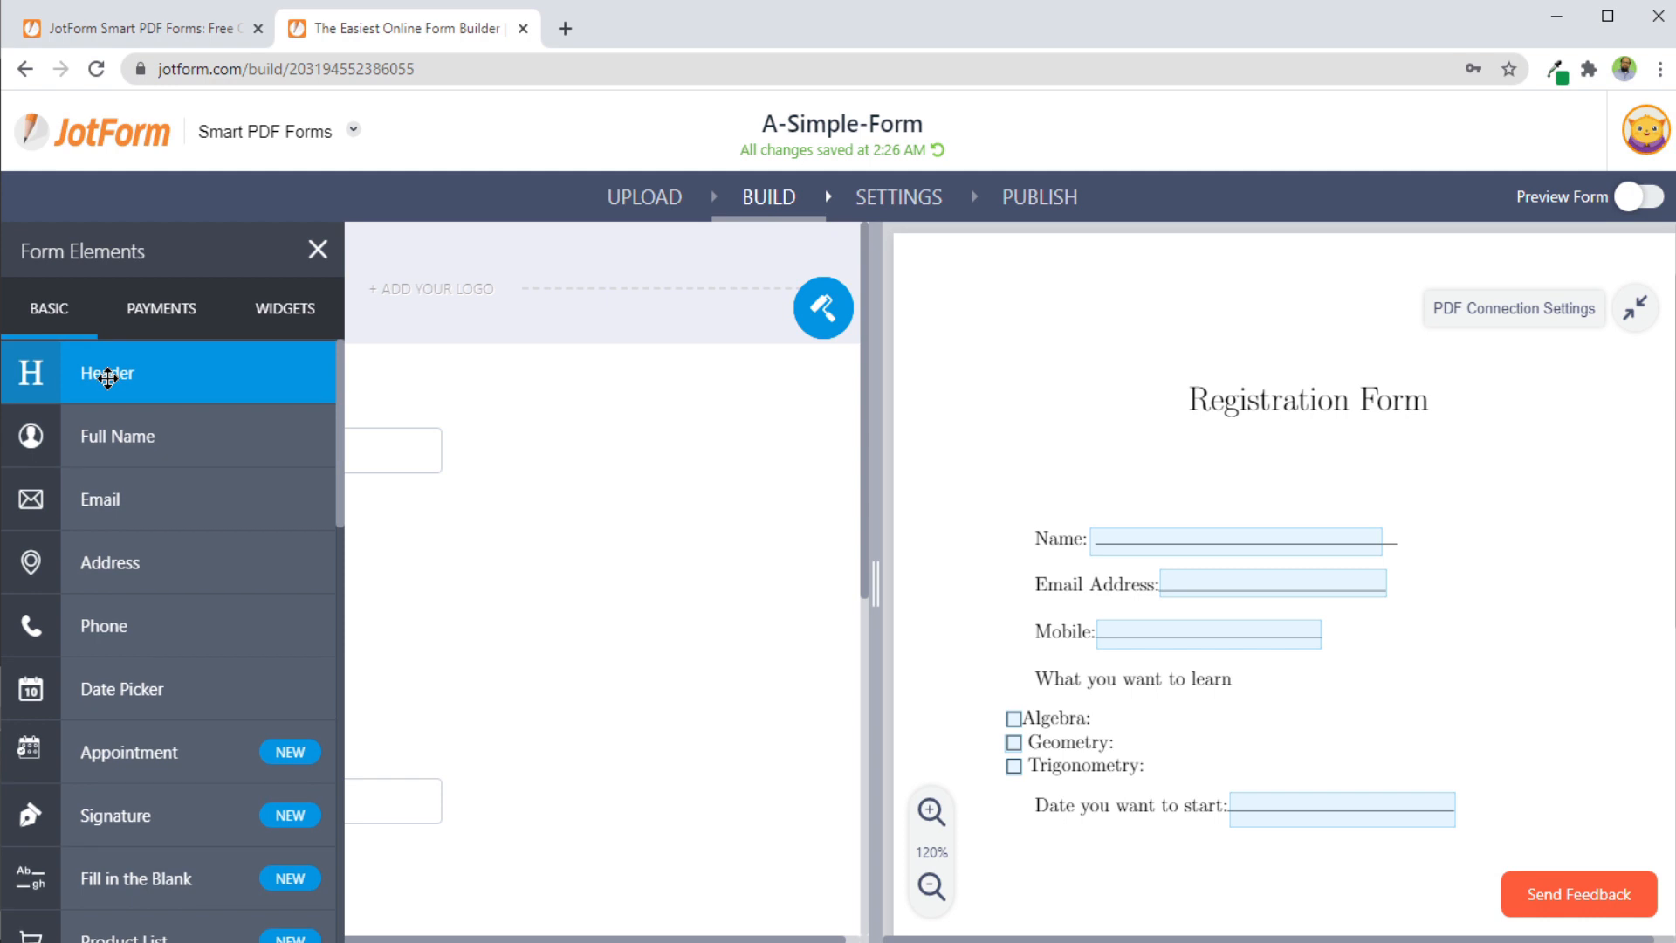
click(107, 378)
text(Registration Form)
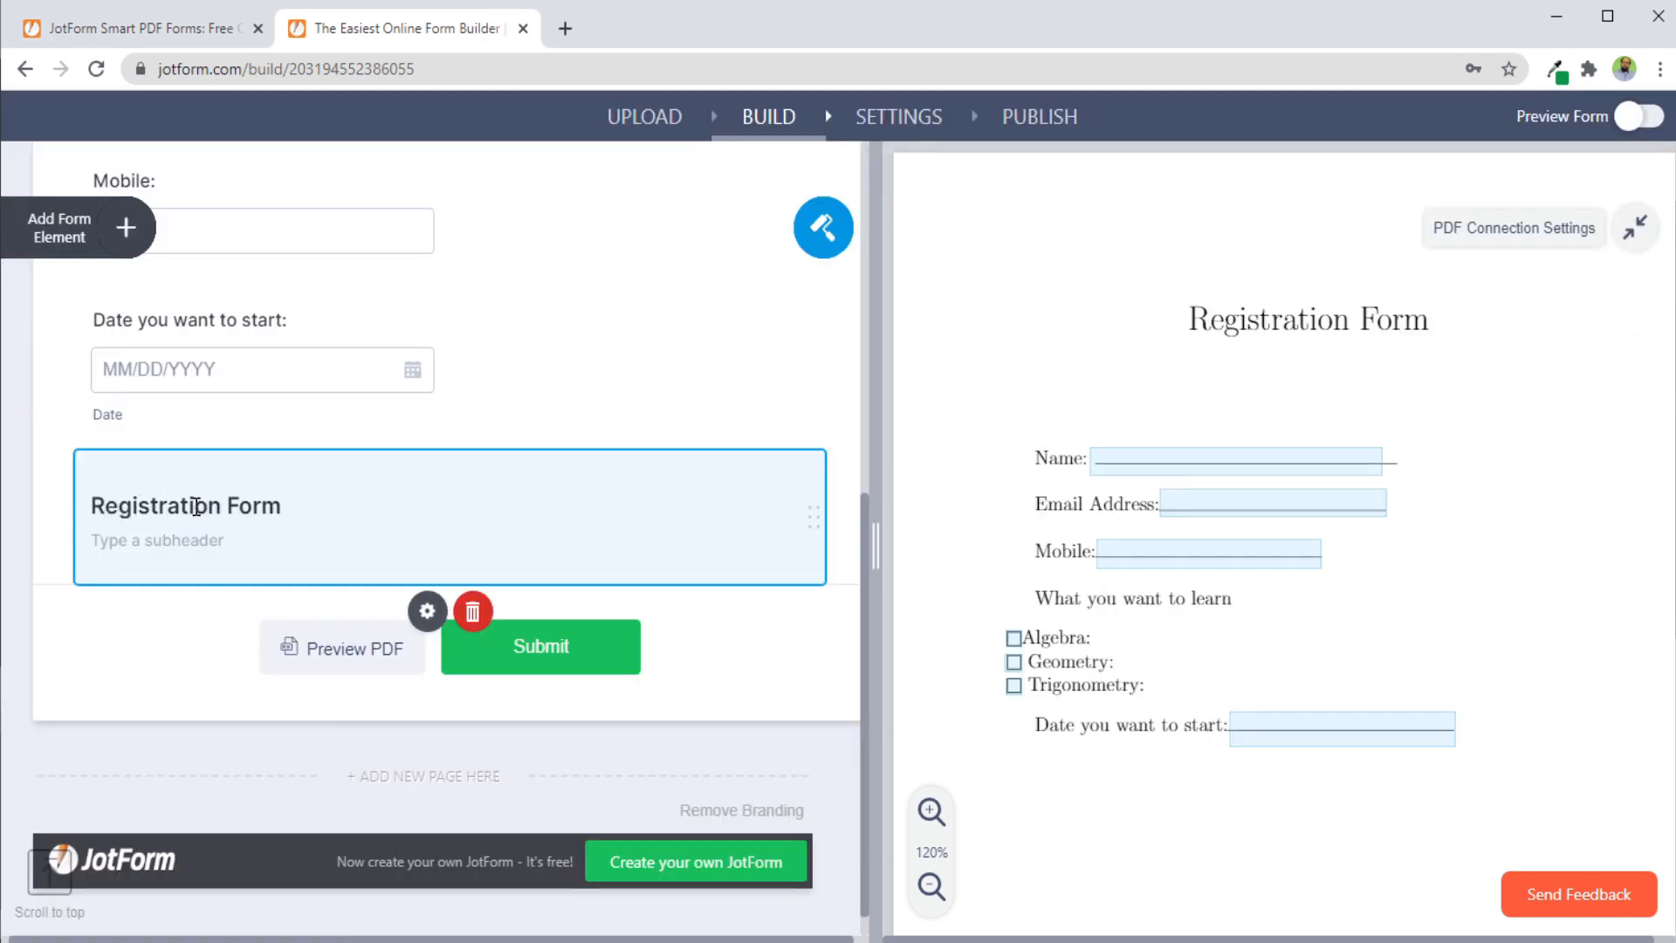
scroll(666, 796, up, 4)
drag(666, 796, 678, 411)
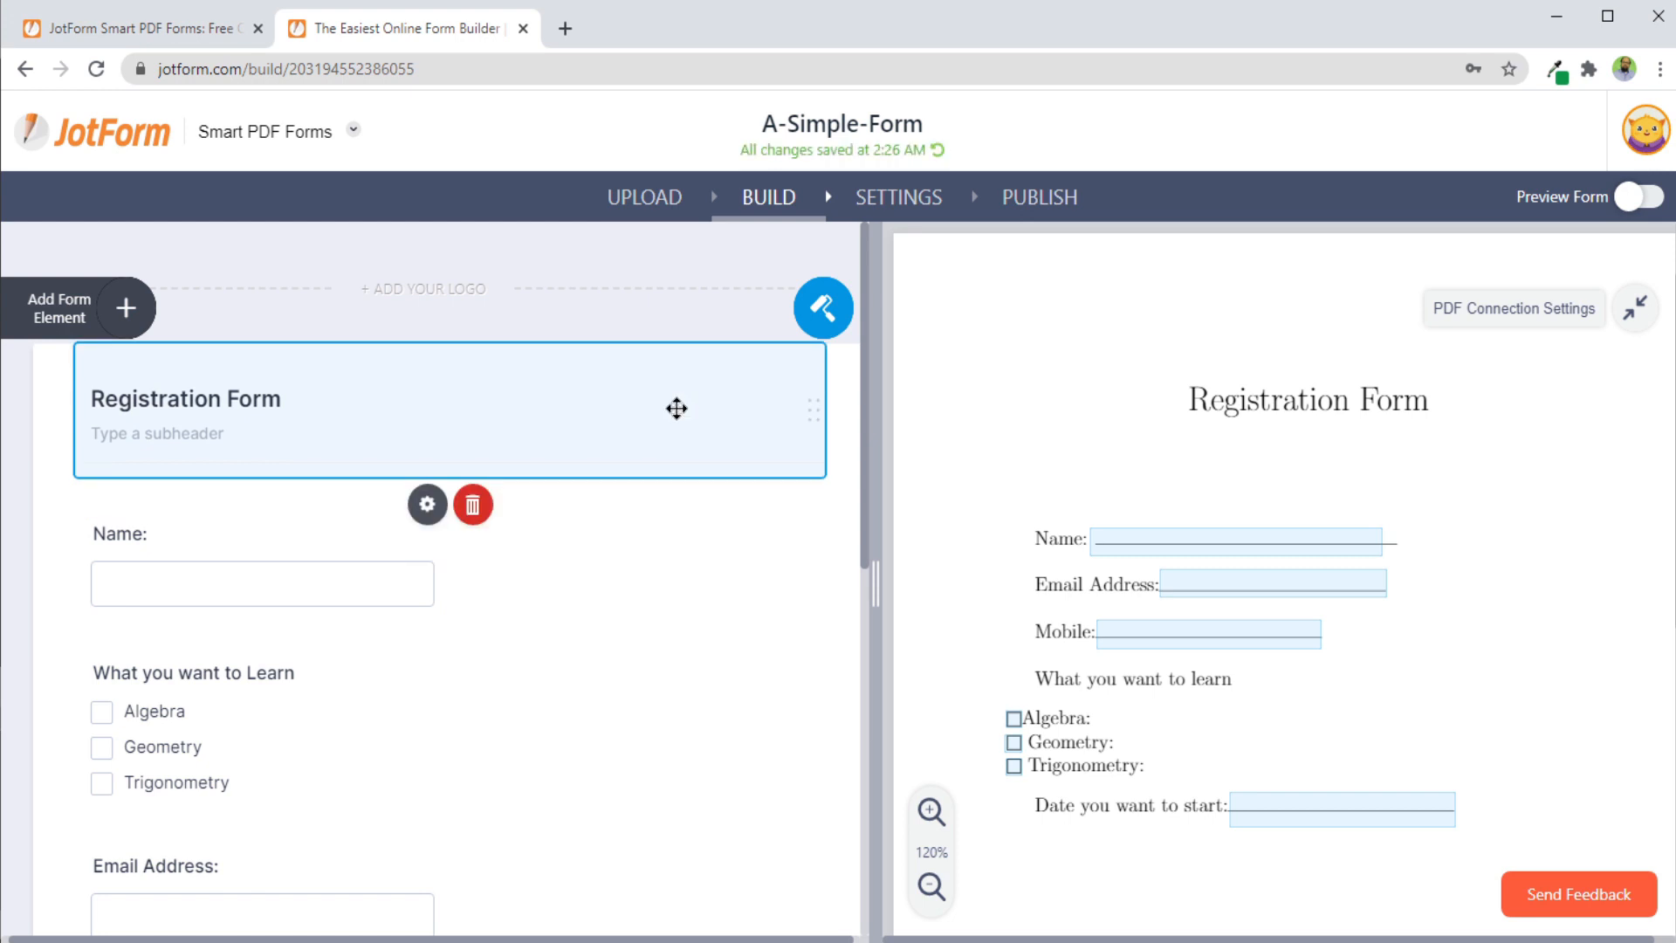
Open the publishing options of A-Simple-Form with its direct share link.
scroll(677, 407, down, 6)
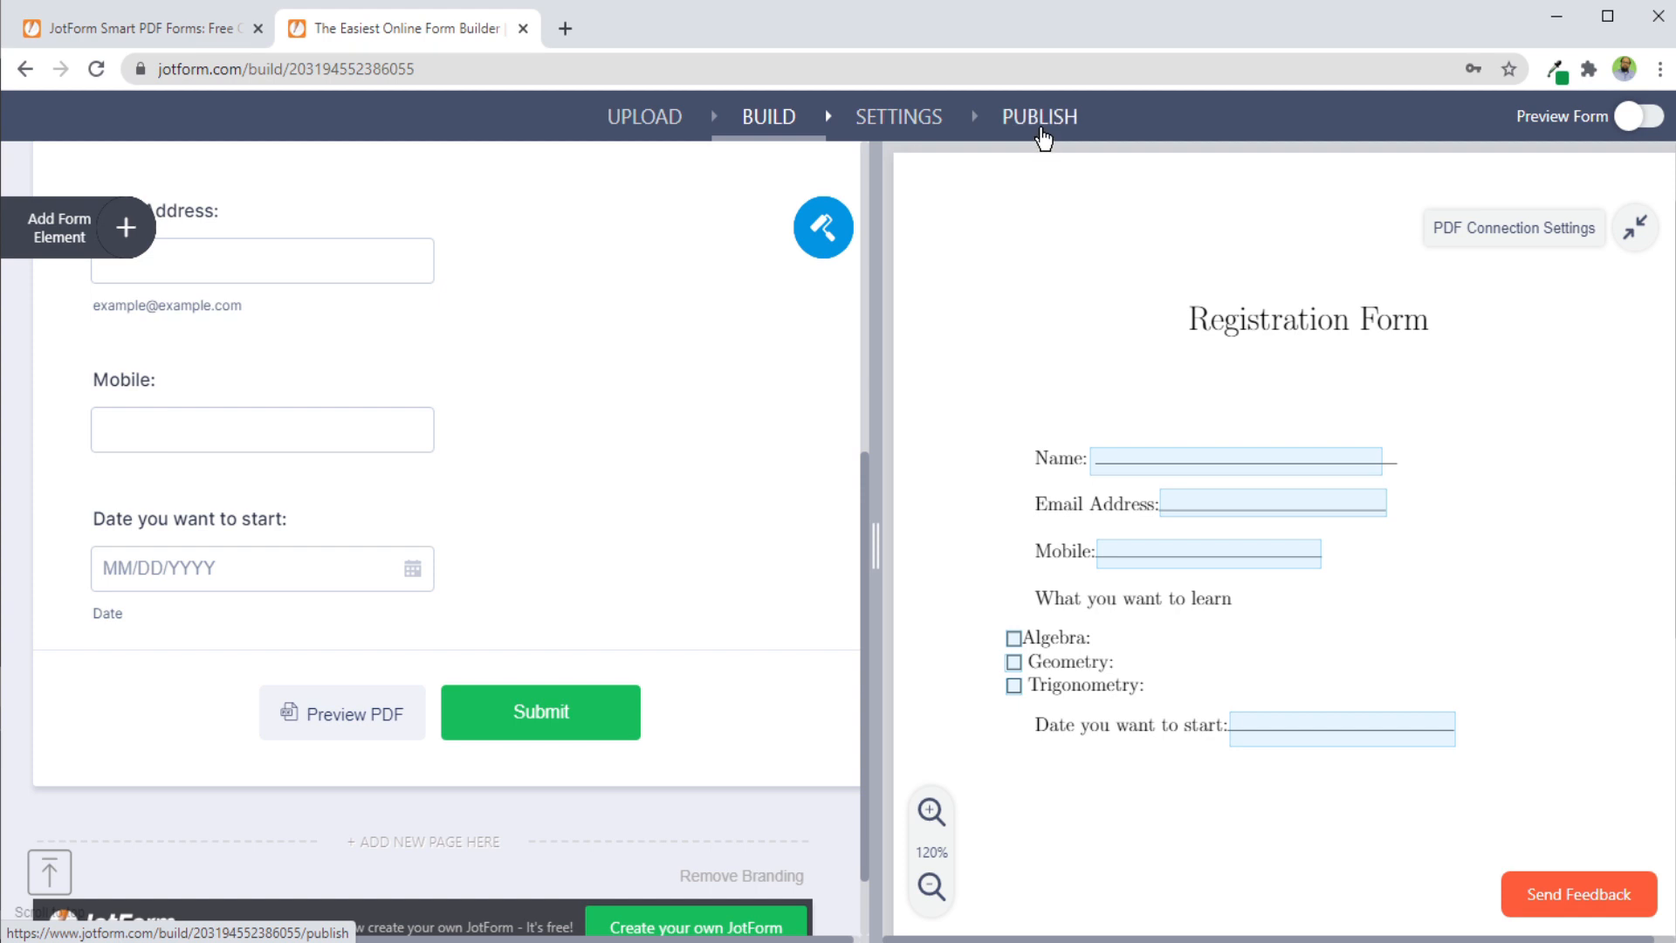
click(1041, 123)
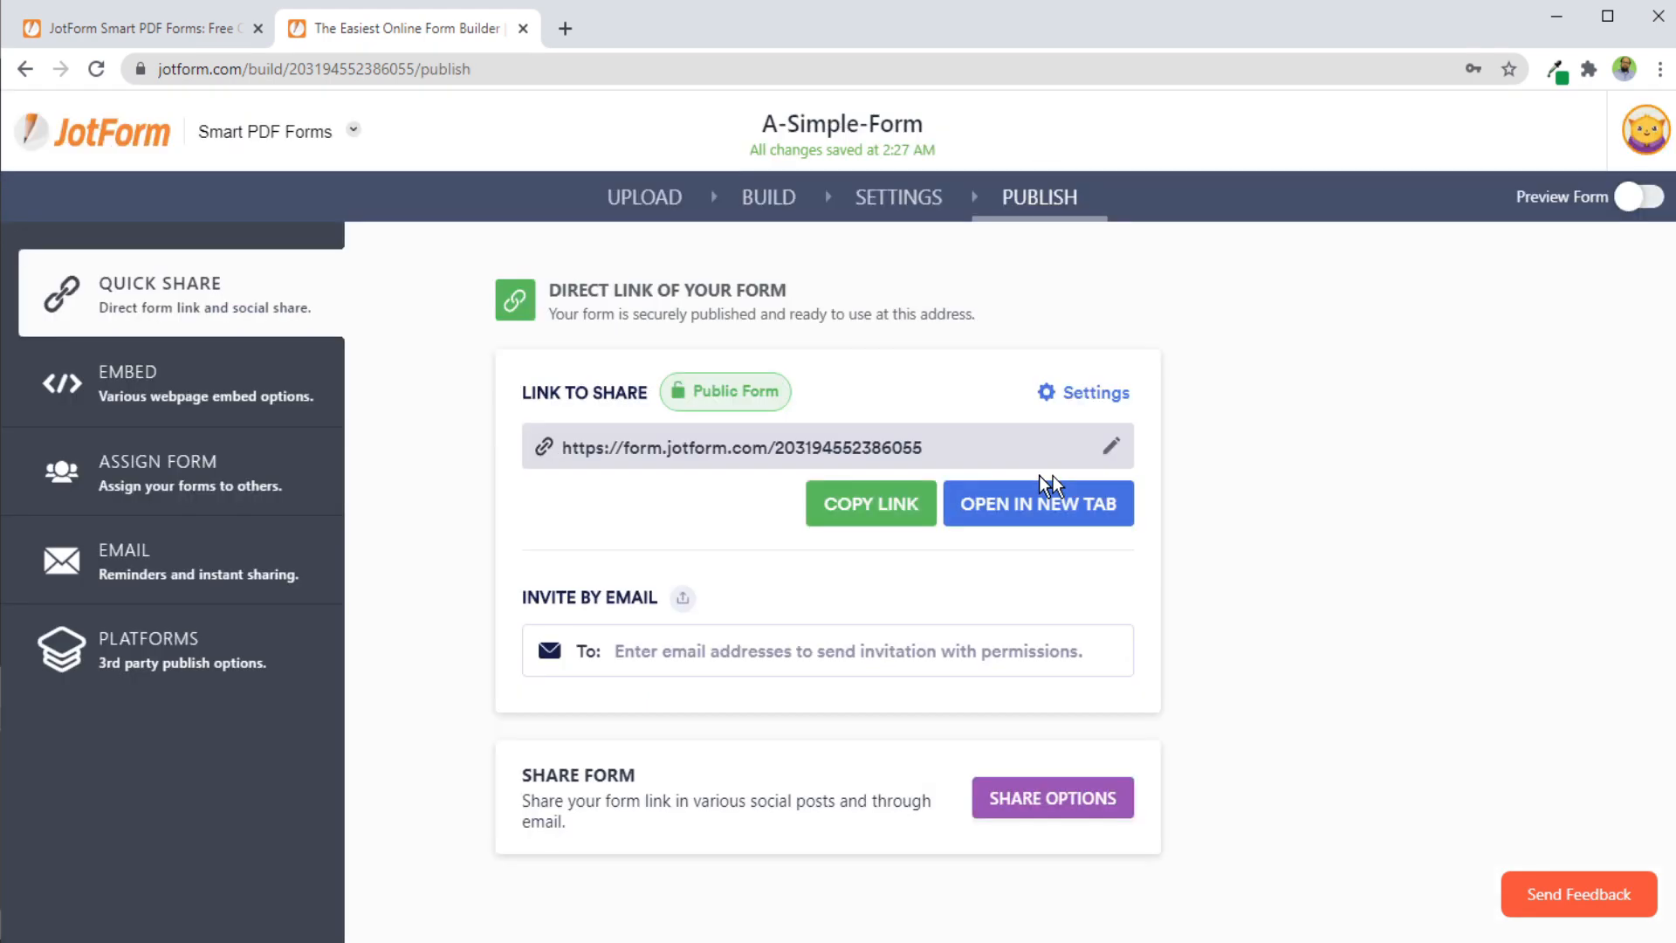